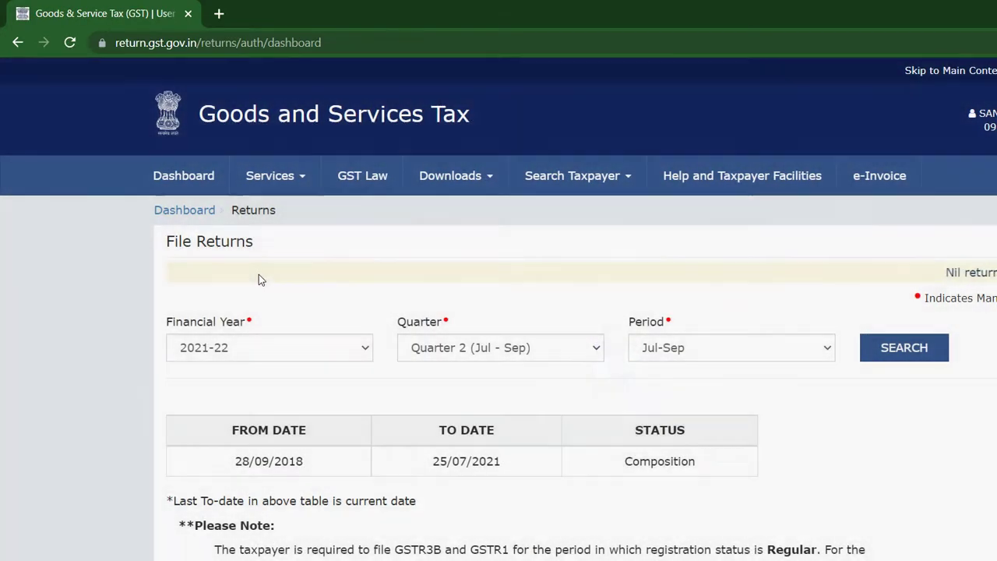
Search returns for financial year 2020-21 and go to the GSTR4A tile's offline download
{"action": "key", "text": "alt+Down"}
{"action": "key", "text": "Down"}
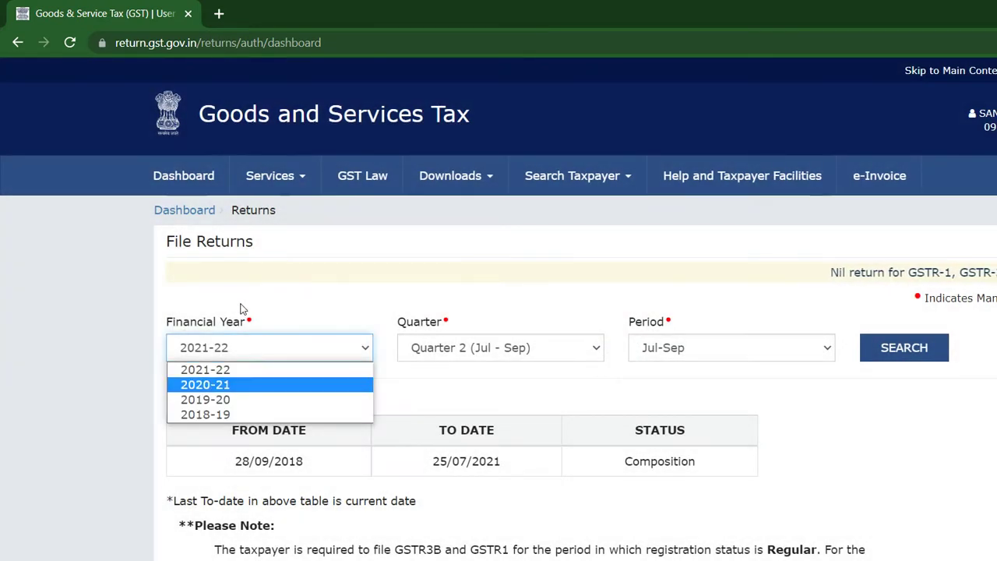
{"action": "key", "text": "Return"}
{"action": "key", "text": "Tab"}
{"action": "key", "text": "Tab"}
{"action": "key", "text": "Tab"}
{"action": "key", "text": "Return"}
{"action": "key", "text": "Tab"}
{"action": "key", "text": "Return"}
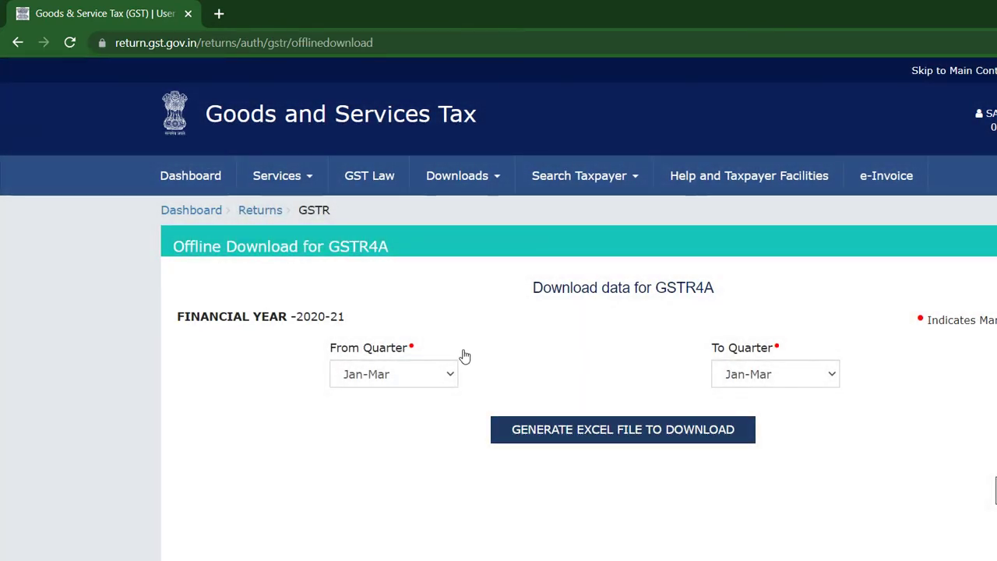
Generate the GSTR4A Excel file with From and To Quarter both Jan-Mar
{"action": "key", "text": "Tab"}
{"action": "key", "text": "Return"}
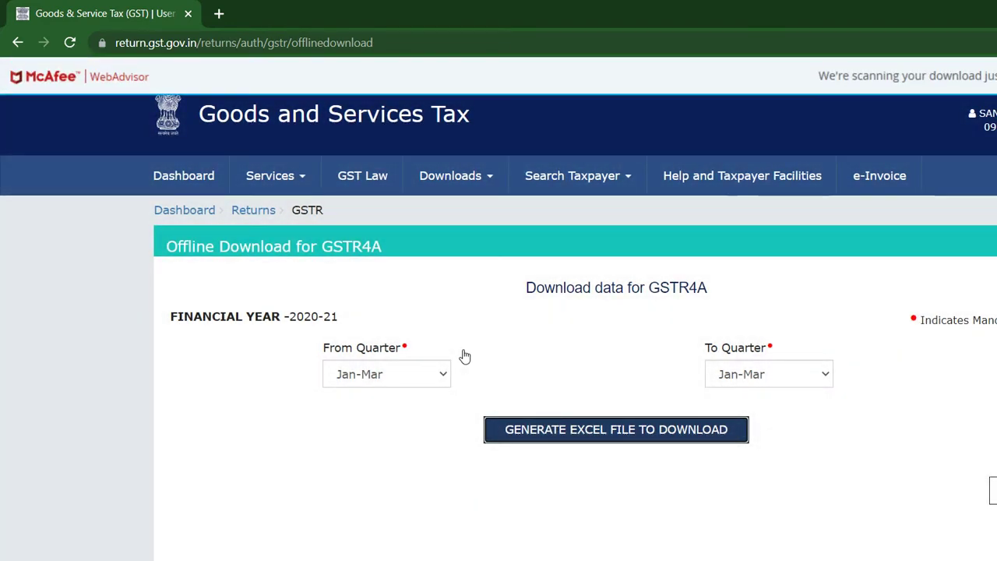
{"action": "left_click", "coordinate": [712, 305]}
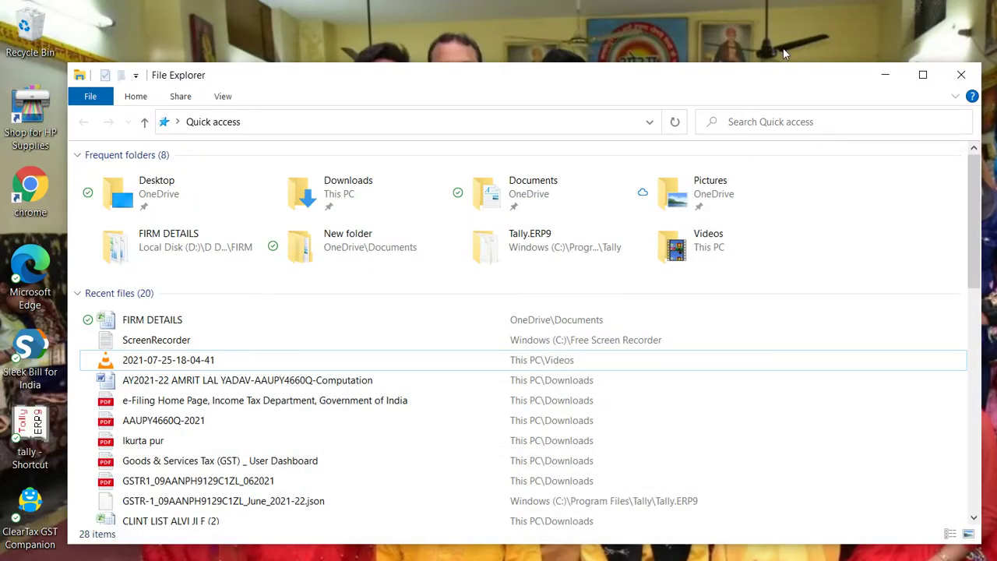
Close File Explorer and launch ClearTax GST Companion from its desktop shortcut
{"action": "left_click", "coordinate": [961, 75]}
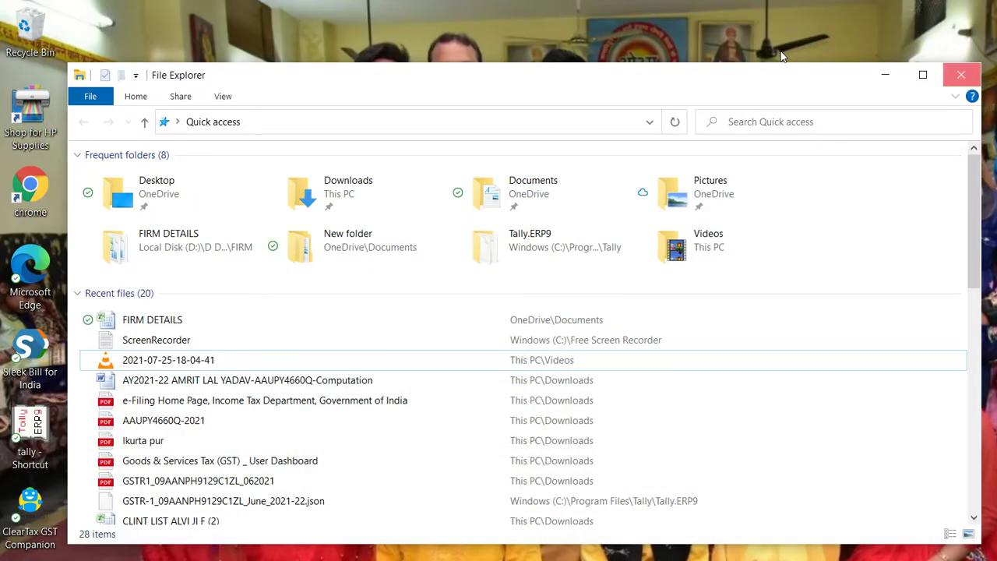
{"action": "left_click", "coordinate": [29, 510]}
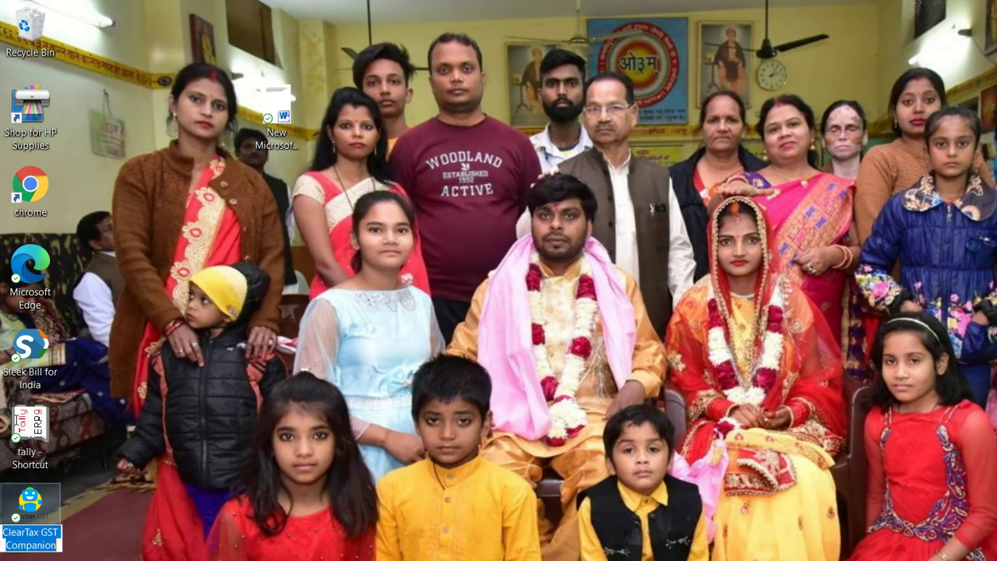
{"action": "double_click", "coordinate": [22, 423]}
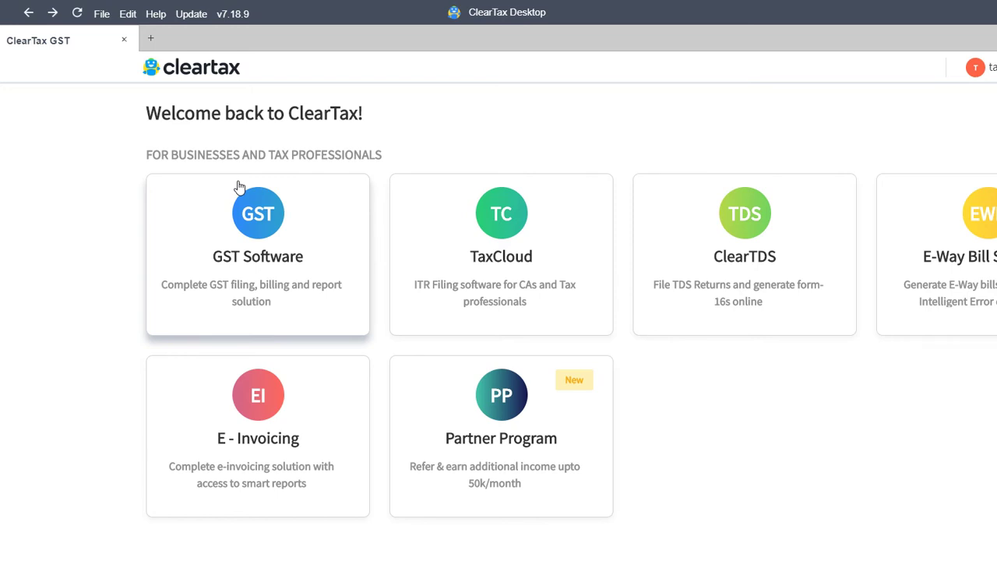
Open GST Software and cancel the Add Business prompt
{"action": "left_click", "coordinate": [239, 187]}
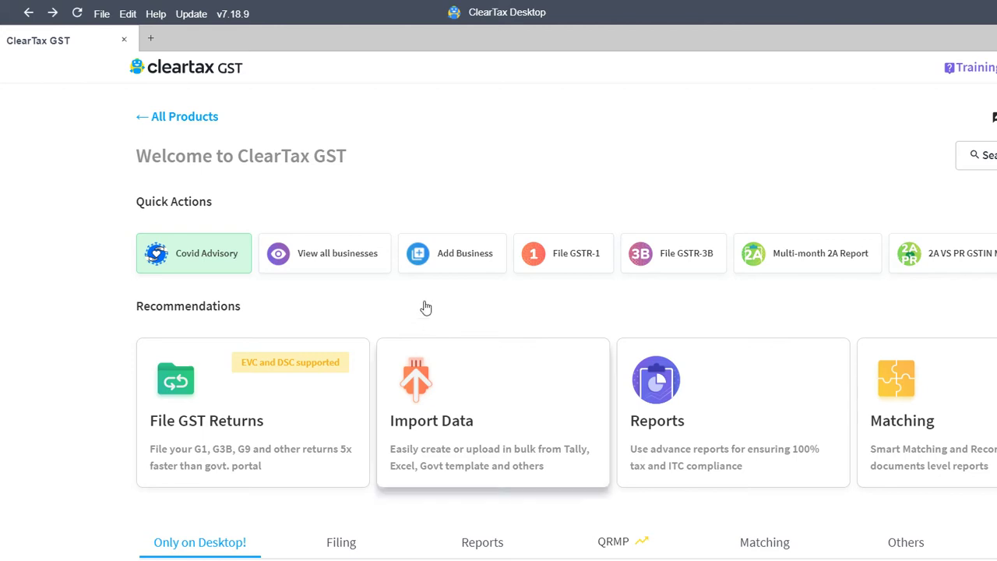
{"action": "left_click", "coordinate": [425, 257]}
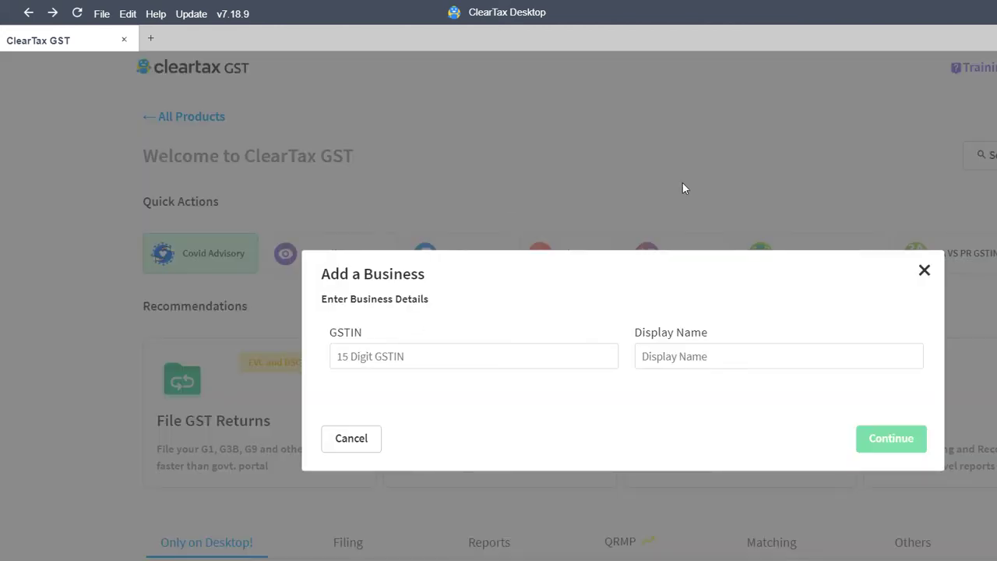
{"action": "left_click", "coordinate": [744, 224]}
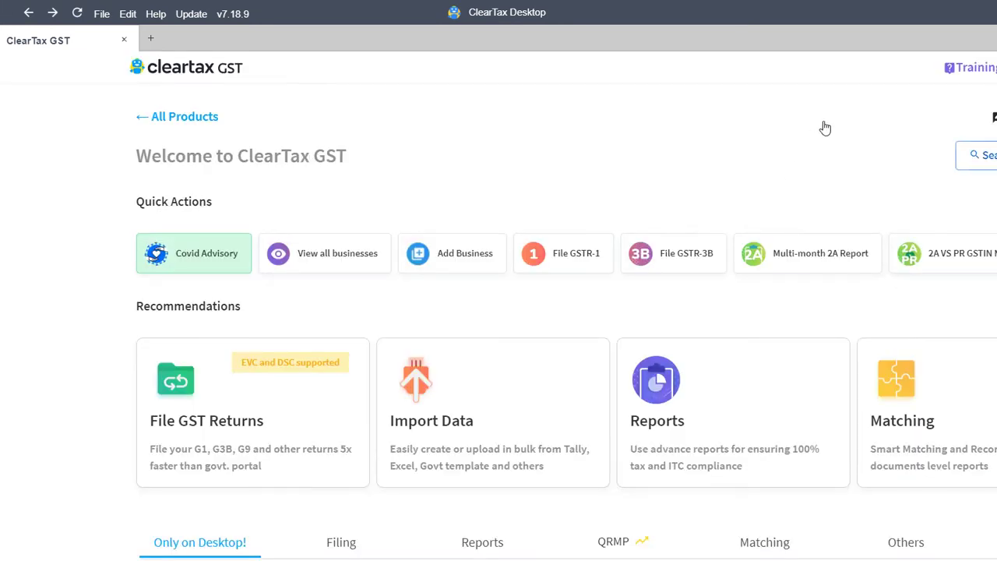
Search the business list by name and open the matching GSTIN's GSTR-4 filing
{"action": "left_click", "coordinate": [823, 127]}
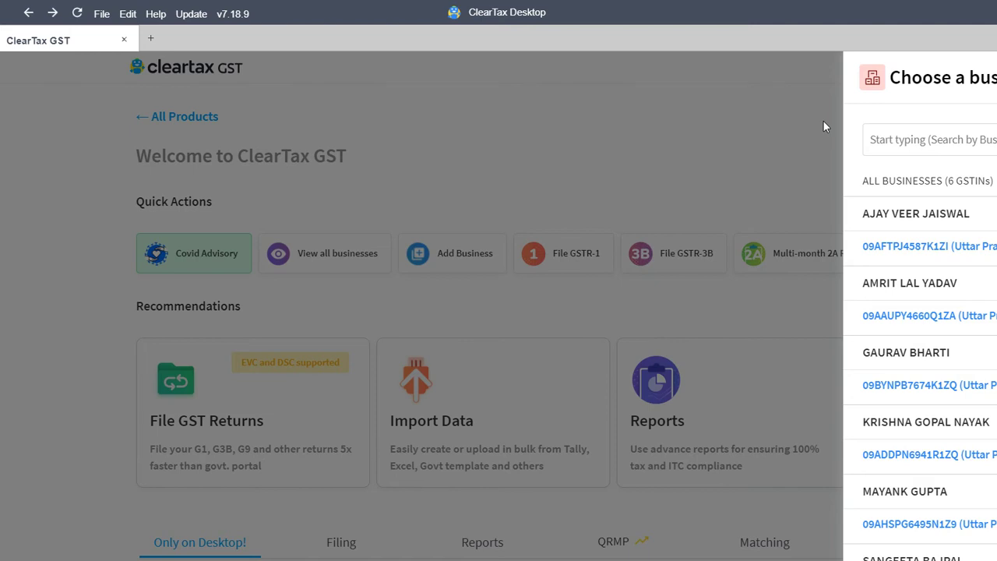
{"action": "left_click", "coordinate": [927, 139]}
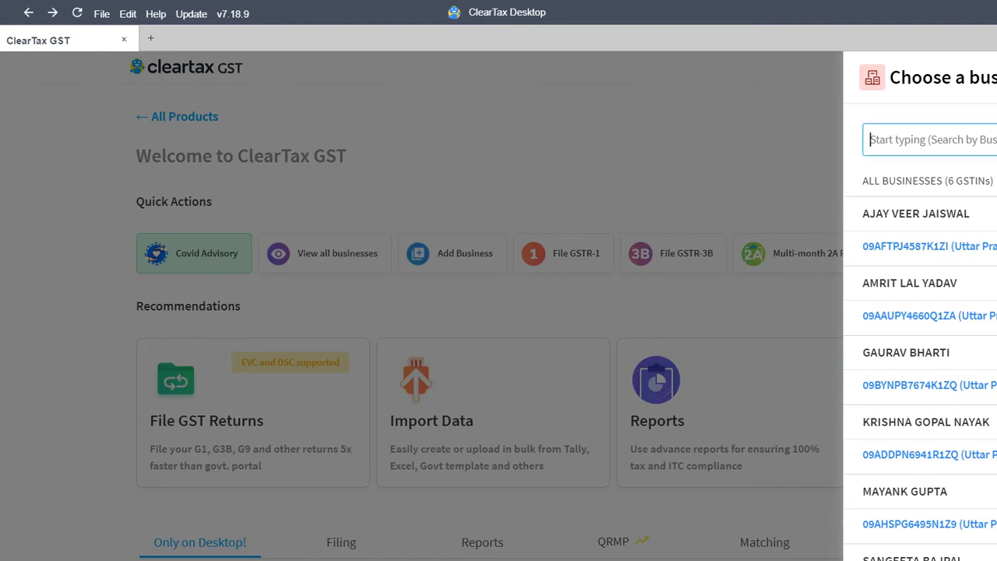
{"action": "type", "text": "sang"}
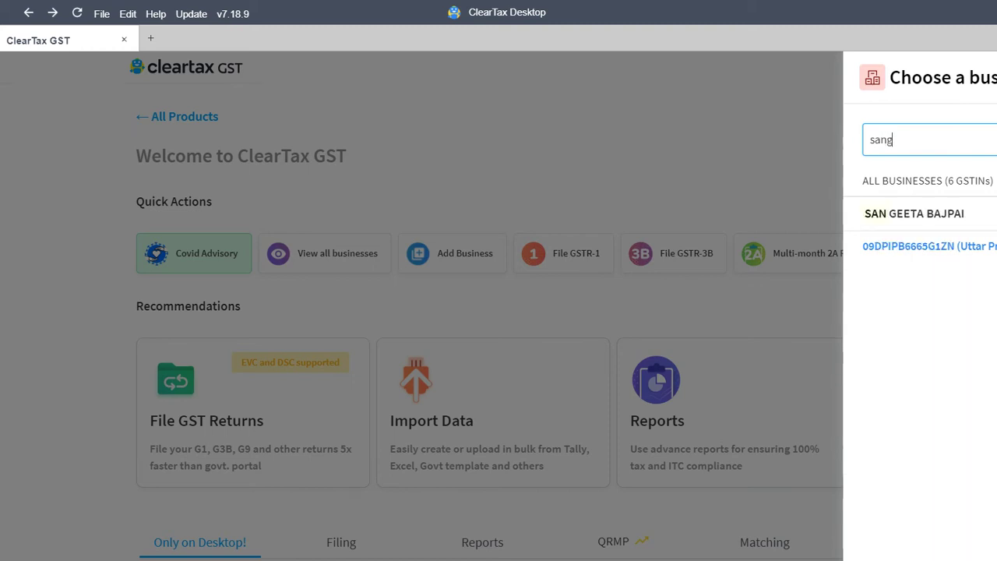
{"action": "key", "text": "Down"}
{"action": "key", "text": "Return"}
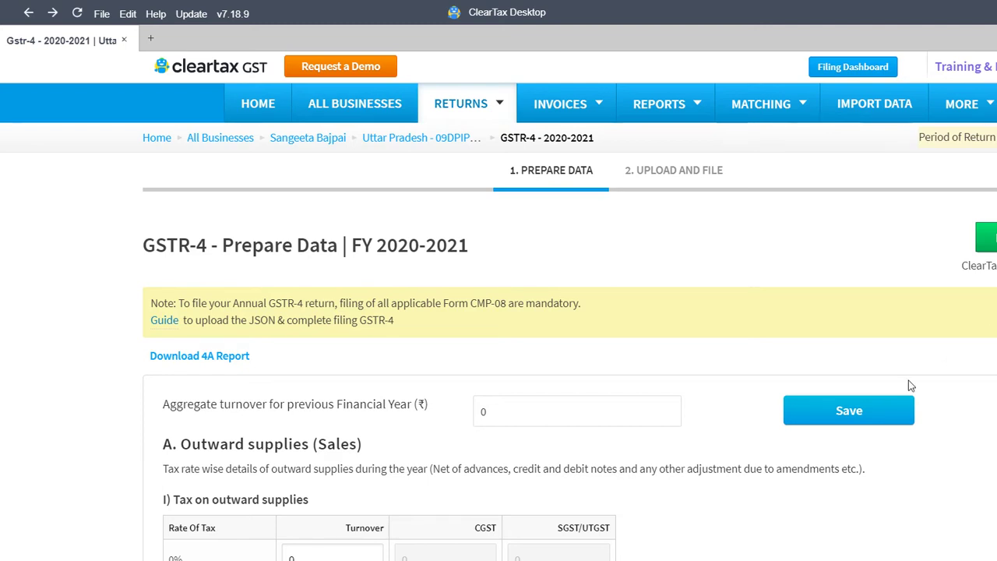
Open the Download 4A Report page covering Jun 2020 to Mar 2021
{"action": "left_click", "coordinate": [183, 298]}
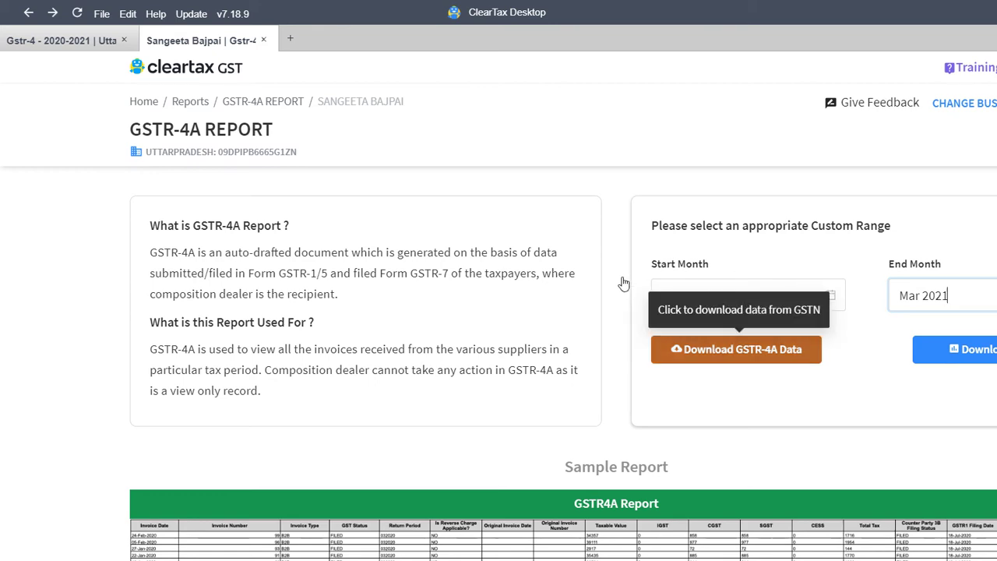
Start downloading GSTR-4A data from GSTN for all periods, Jun 2020–Mar 2021
{"action": "left_click", "coordinate": [736, 349]}
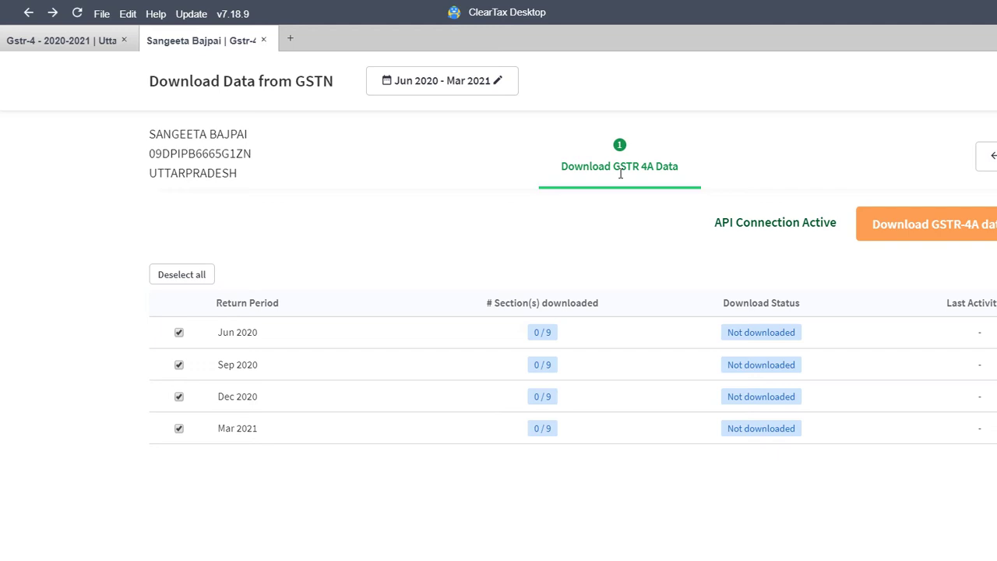
{"action": "key", "text": "Return"}
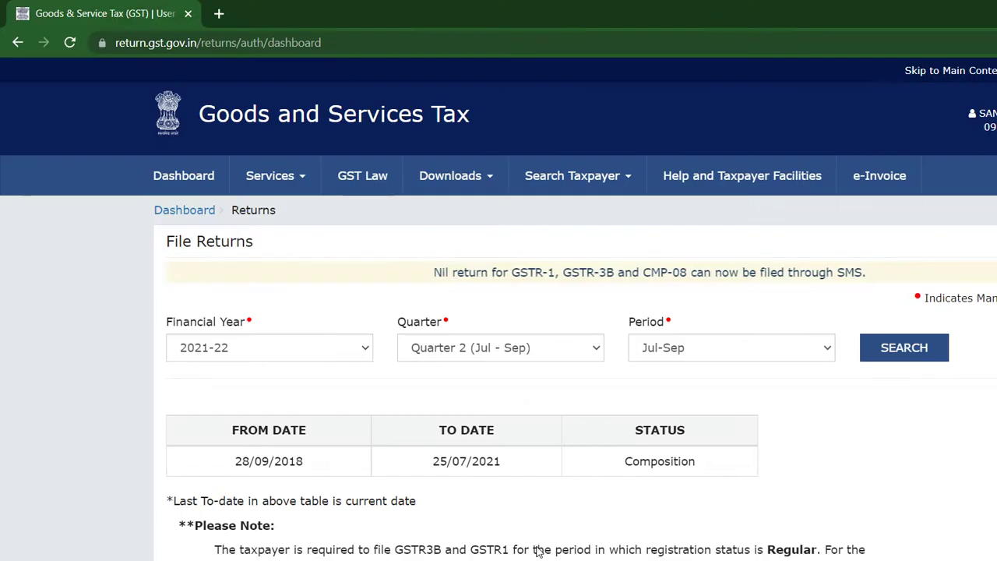
Reload the GST portal Dashboard while ClearTax finishes the GSTR-4A download
{"action": "left_click", "coordinate": [180, 164]}
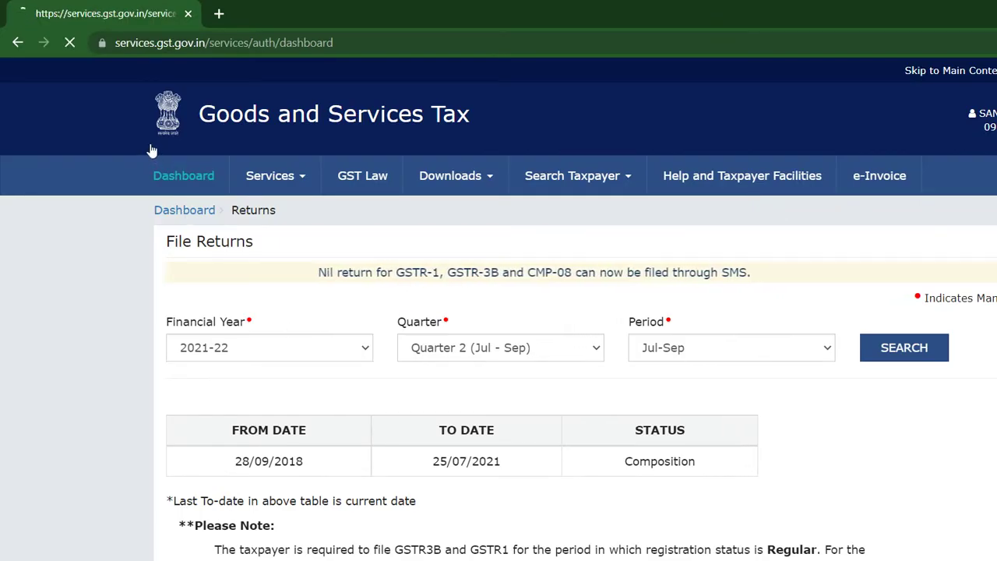
{"action": "scroll", "coordinate": [995, 352], "scroll_direction": "down", "scroll_amount": 6}
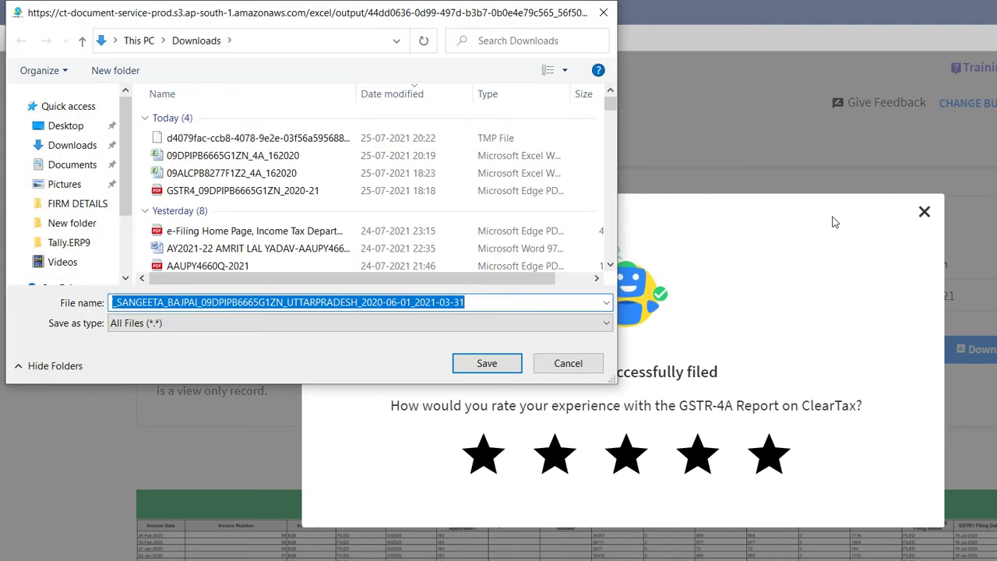
Save the GSTR-4A report to Downloads and dismiss the rating popup
{"action": "left_click", "coordinate": [487, 362]}
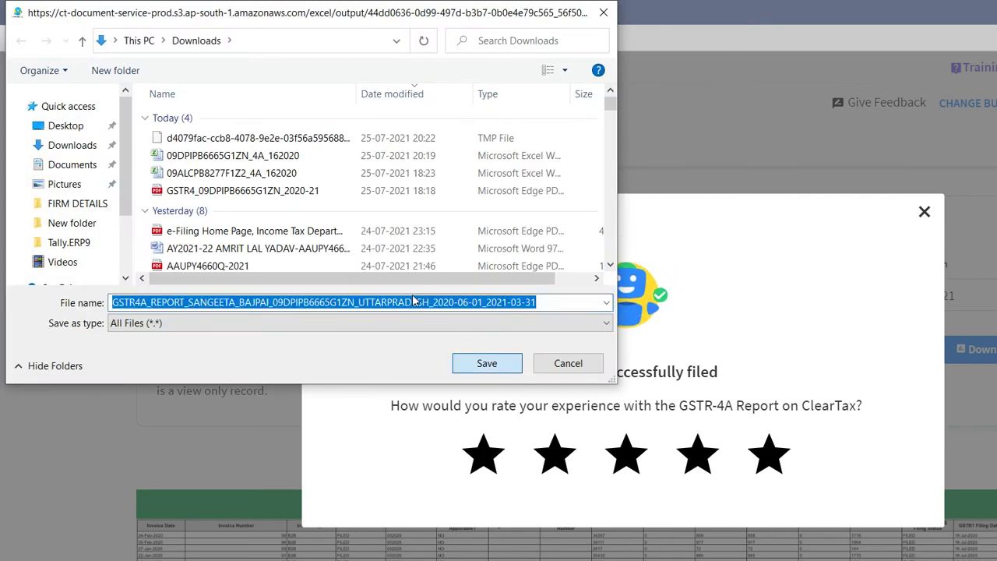
{"action": "left_click", "coordinate": [743, 180]}
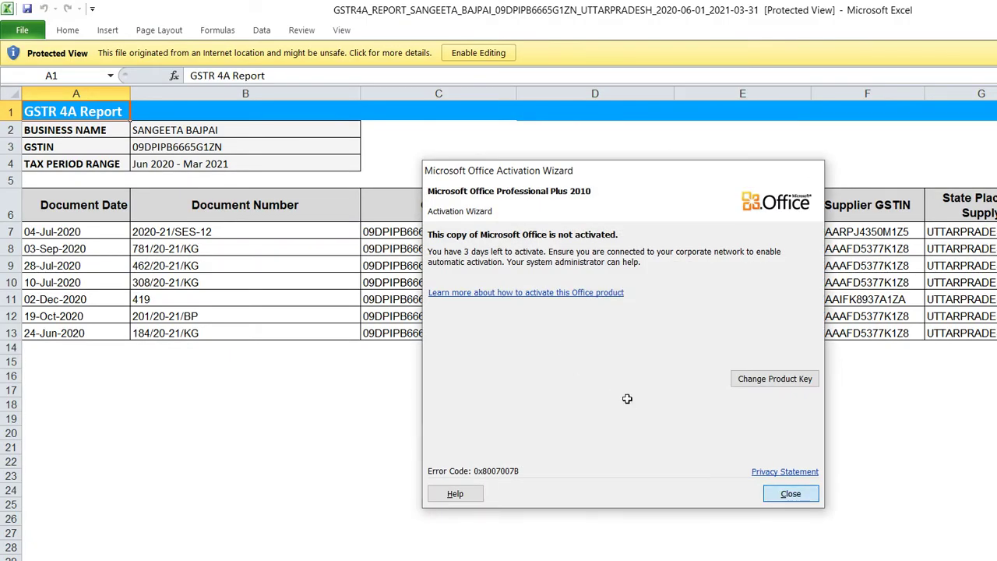
Enable editing in the GSTR 4A workbook, check row 9's supplier and tax columns, then return to ClearTax
{"action": "key", "text": "Escape"}
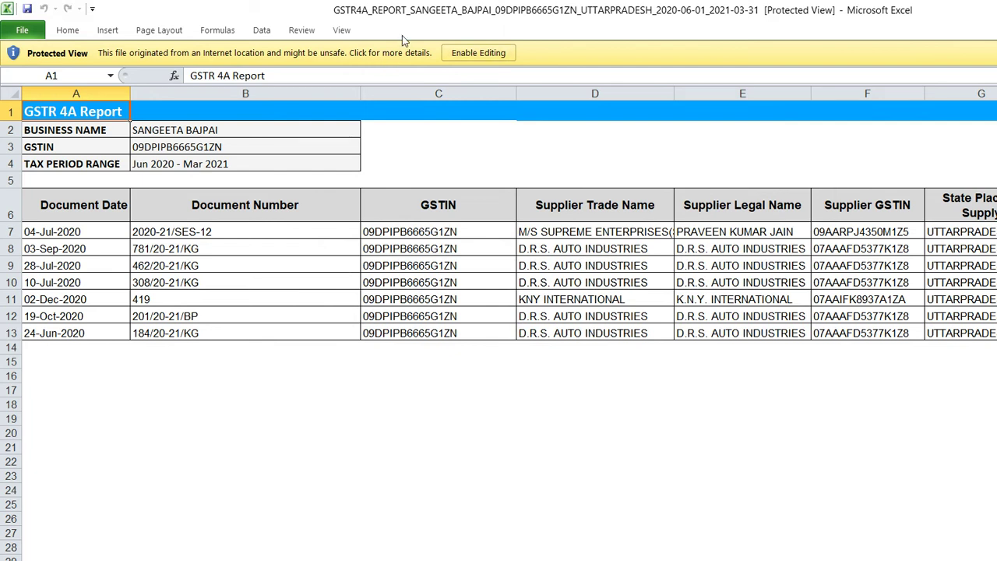
{"action": "left_click", "coordinate": [478, 52]}
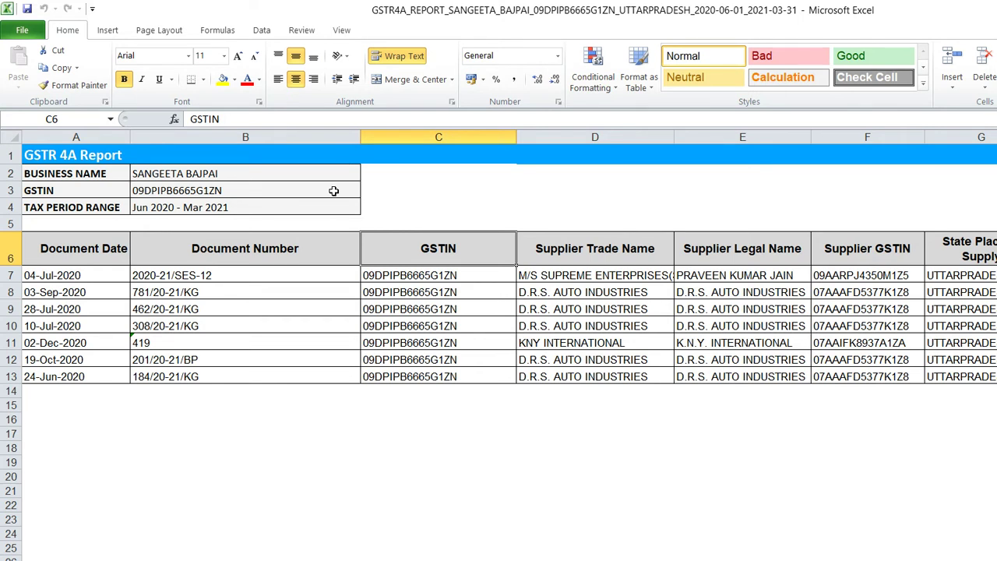
{"action": "key", "text": "Down"}
{"action": "key", "text": "Down"}
{"action": "key", "text": "Down"}
{"action": "key", "text": "Right"}
{"action": "key", "text": "Right"}
{"action": "key", "text": "Right"}
{"action": "key", "text": "Right"}
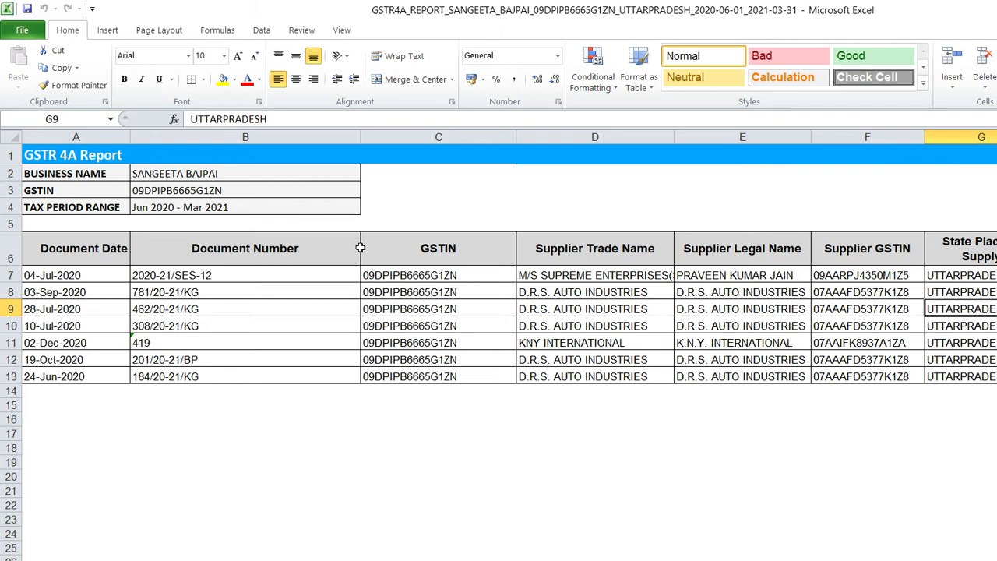
{"action": "key", "text": "Right"}
{"action": "key", "text": "Right"}
{"action": "key", "text": "Right"}
{"action": "key", "text": "Right"}
{"action": "key", "text": "Right"}
{"action": "key", "text": "Right"}
{"action": "key", "text": "Right"}
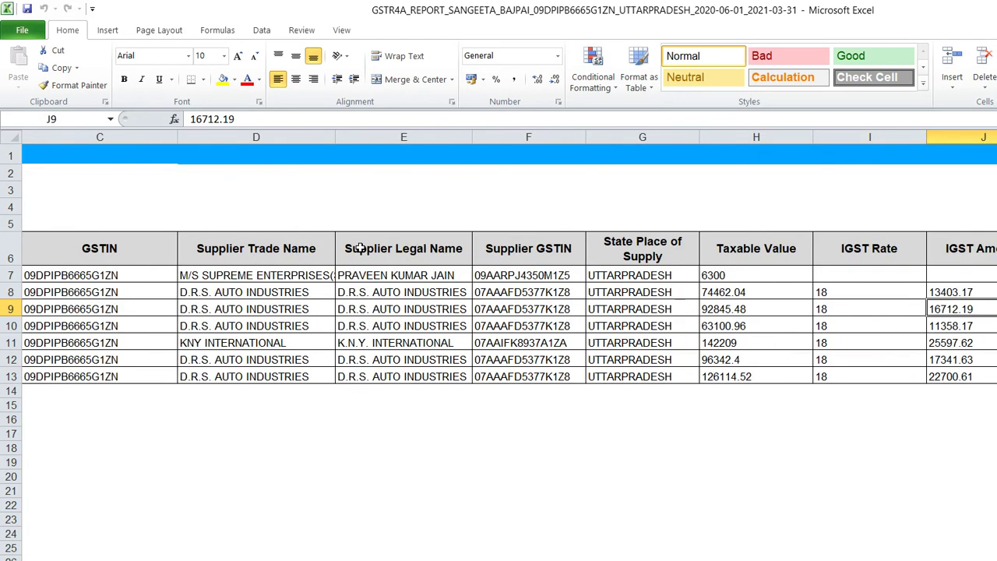
{"action": "key", "text": "Right"}
{"action": "key", "text": "Right"}
{"action": "key", "text": "Right"}
{"action": "key", "text": "Right"}
{"action": "key", "text": "Right"}
{"action": "key", "text": "Right"}
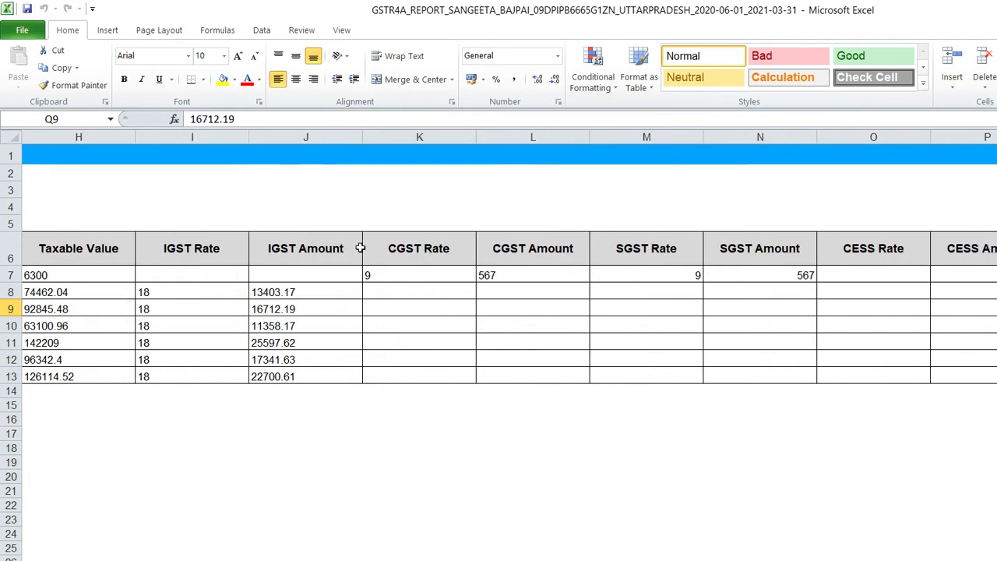
{"action": "key", "text": "Right"}
{"action": "key", "text": "Right"}
{"action": "key", "text": "Right"}
{"action": "key", "text": "Right"}
{"action": "key", "text": "Right"}
{"action": "key", "text": "Right"}
{"action": "key", "text": "Right"}
{"action": "key", "text": "Right"}
{"action": "key", "text": "Right"}
{"action": "key", "text": "Right"}
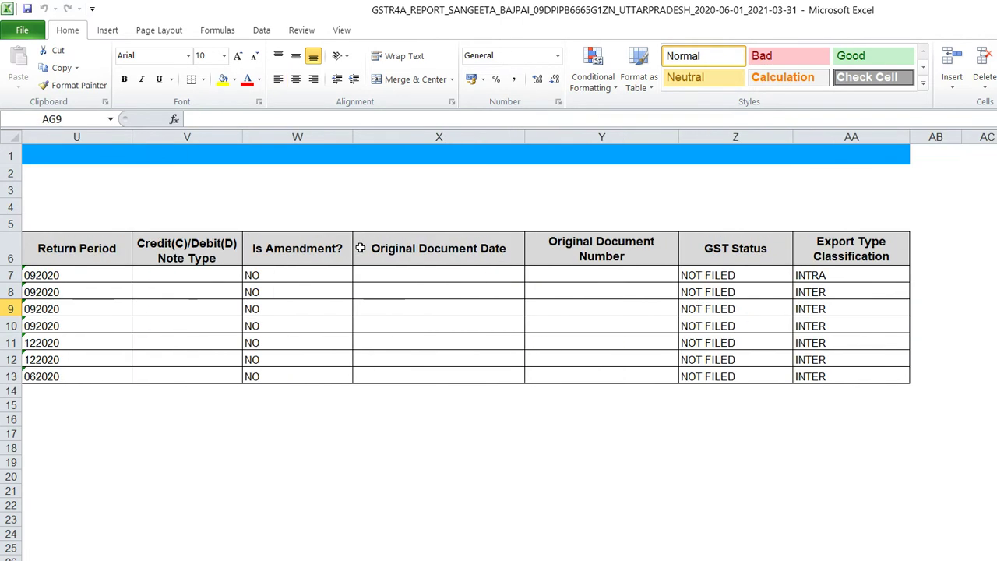
{"action": "key", "text": "Left"}
{"action": "key", "text": "Left"}
{"action": "key", "text": "Left"}
{"action": "key", "text": "Left"}
{"action": "key", "text": "Left"}
{"action": "key", "text": "Left"}
{"action": "key", "text": "Left"}
{"action": "key", "text": "Left"}
{"action": "key", "text": "Left"}
{"action": "key", "text": "Left"}
{"action": "key", "text": "Left"}
{"action": "key", "text": "Left"}
{"action": "key", "text": "Left"}
{"action": "key", "text": "Left"}
{"action": "key", "text": "Left"}
{"action": "key", "text": "Left"}
{"action": "key", "text": "Left"}
{"action": "key", "text": "Left"}
{"action": "key", "text": "Left"}
{"action": "key", "text": "Left"}
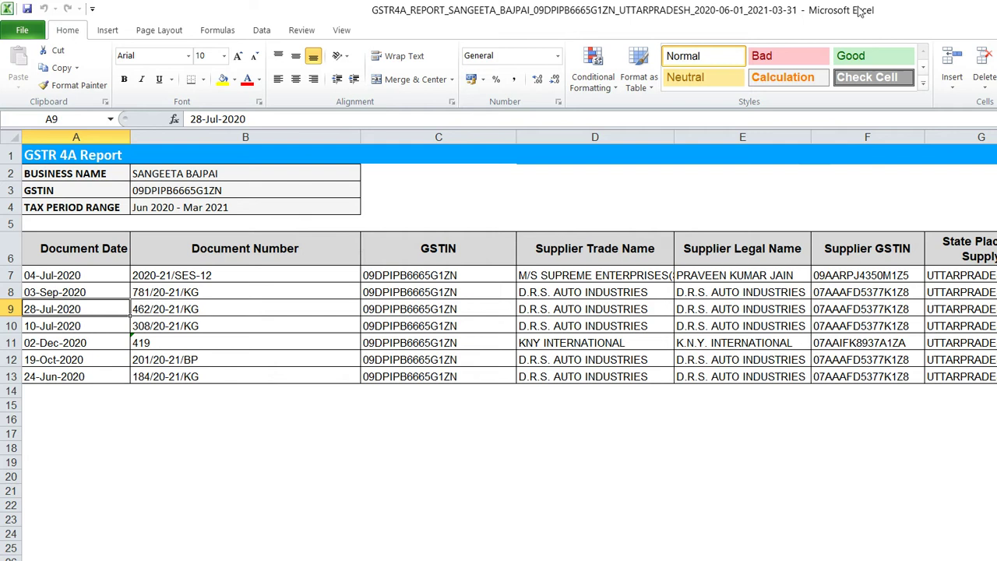
{"action": "key", "text": "alt+Tab"}
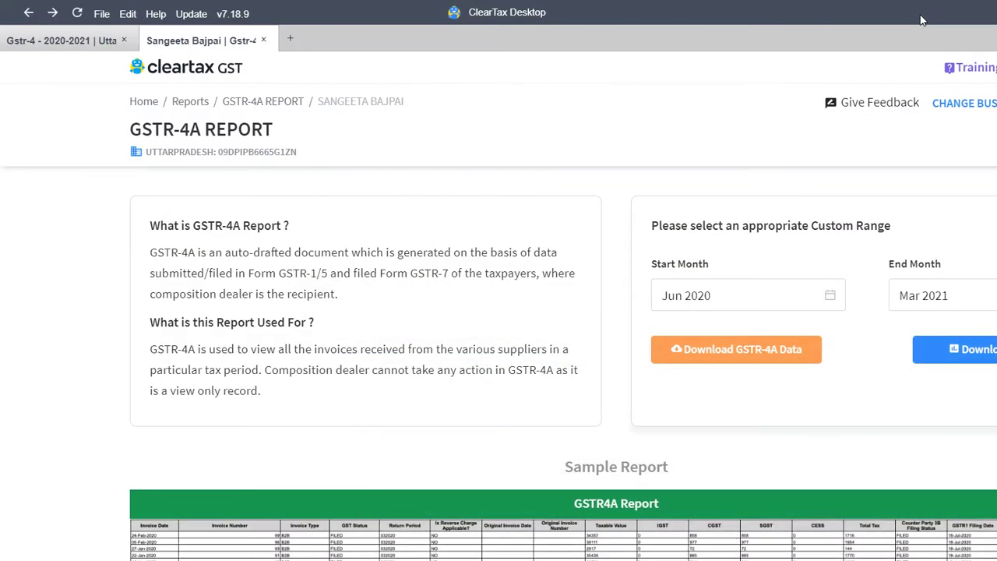
Bring up the GST portal dashboard in Chrome and go to FILE RETURNS
{"action": "left_click", "coordinate": [49, 29]}
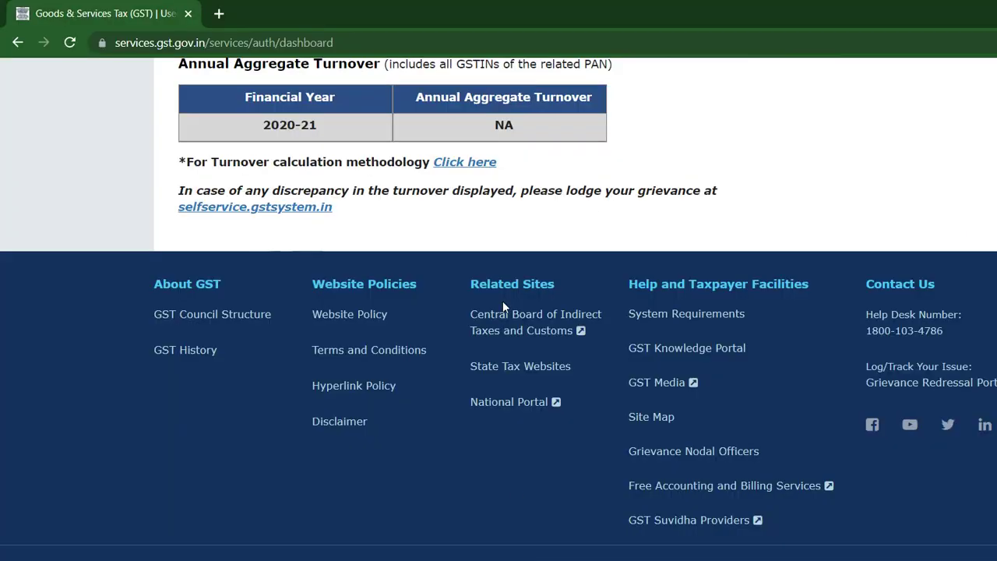
{"action": "key", "text": "Home"}
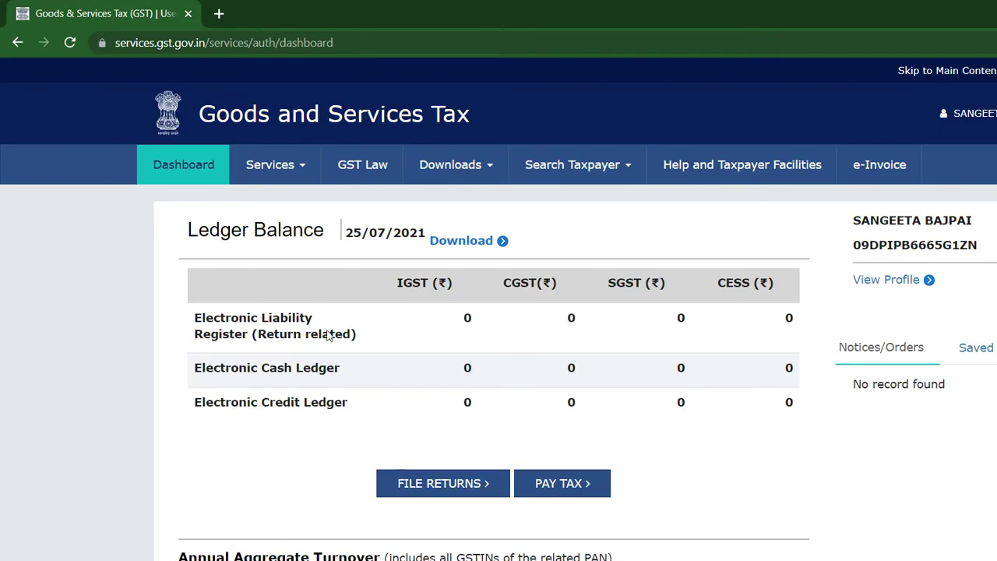
{"action": "key", "text": "Return"}
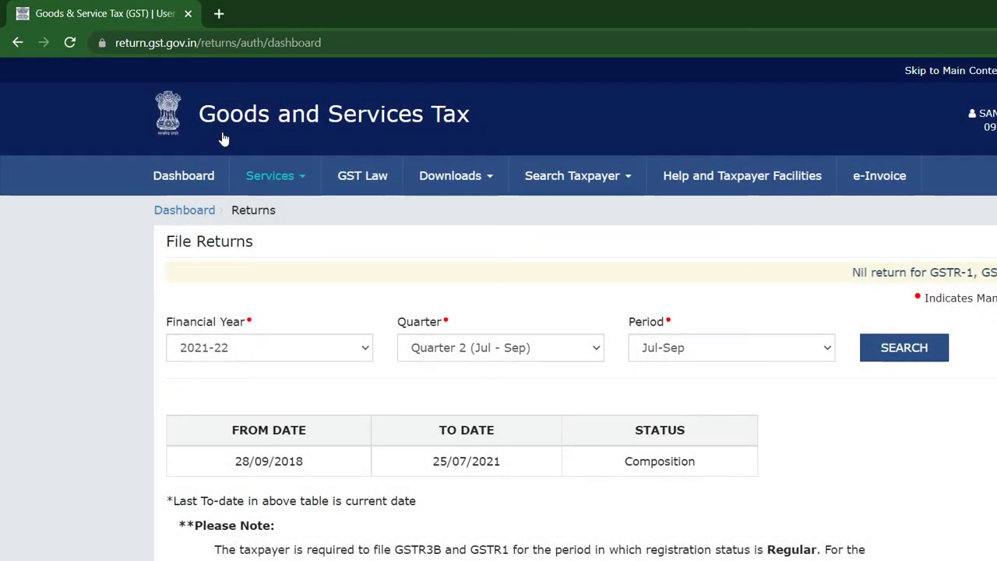
Go to the Annual Return page and search returns for financial year 2020-21
{"action": "left_click", "coordinate": [262, 165]}
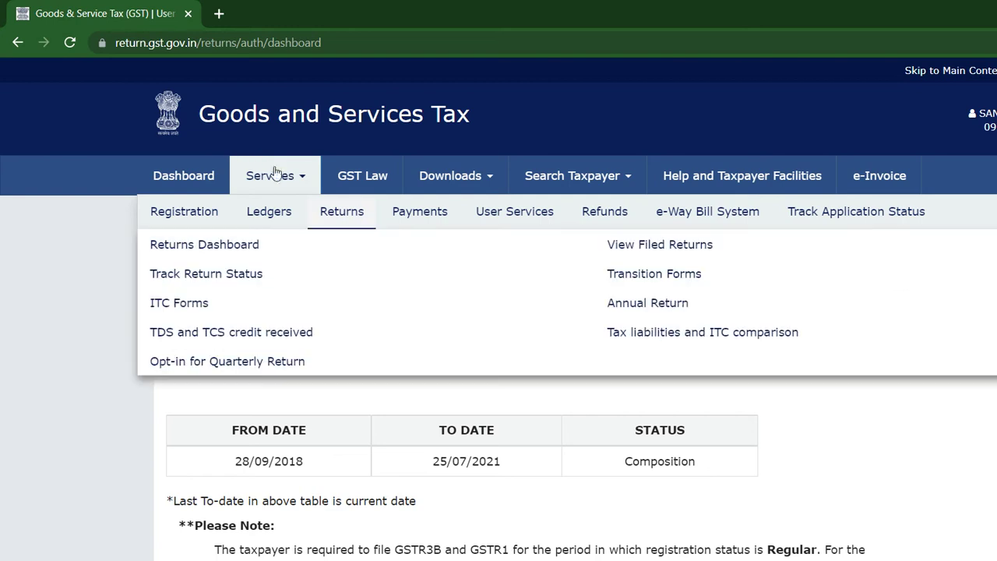
{"action": "key", "text": "Return"}
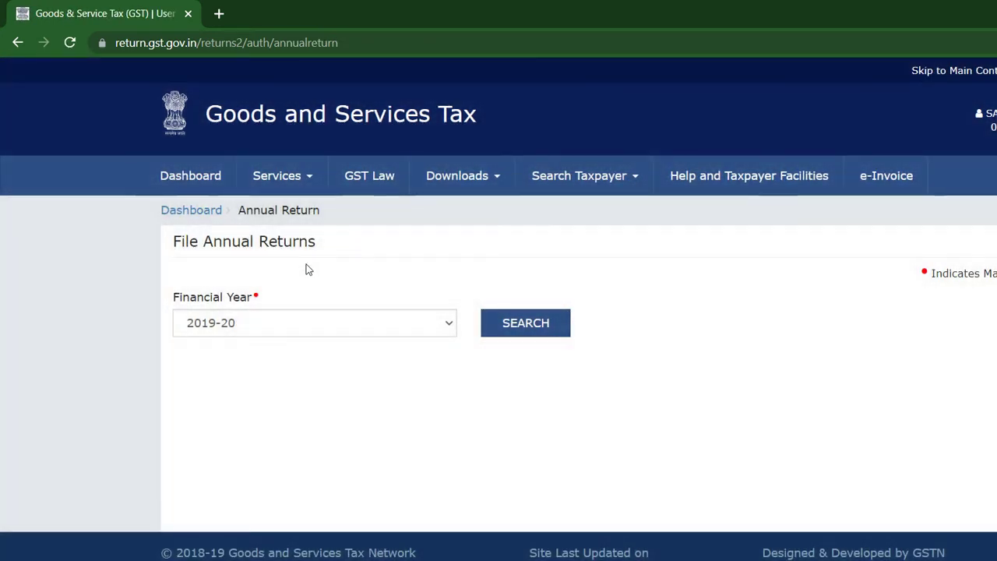
{"action": "left_click", "coordinate": [284, 321]}
{"action": "key", "text": "Down"}
{"action": "key", "text": "Down"}
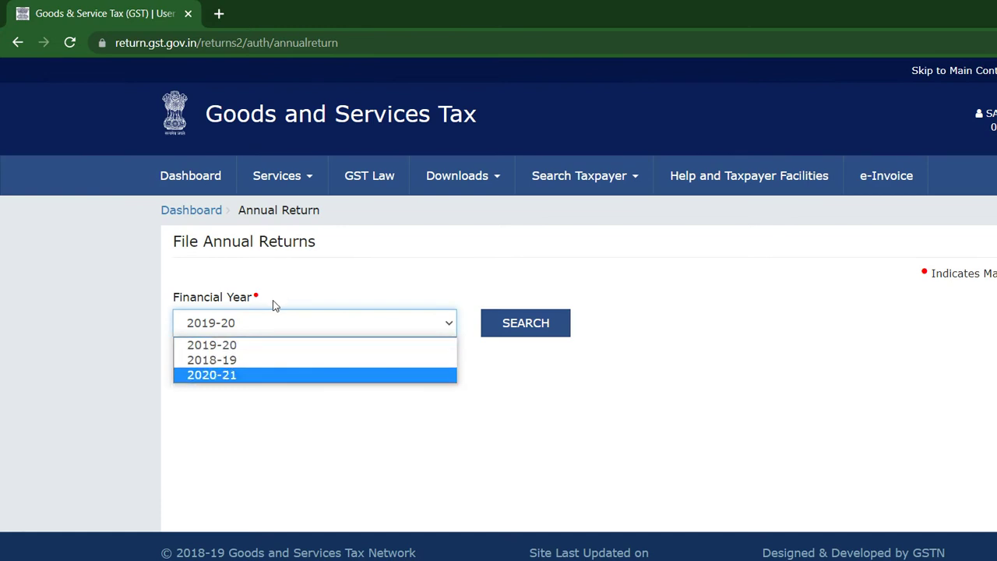
{"action": "key", "text": "Return"}
{"action": "key", "text": "Tab"}
{"action": "key", "text": "Return"}
{"action": "scroll", "coordinate": [615, 160], "scroll_direction": "down", "scroll_amount": 6}
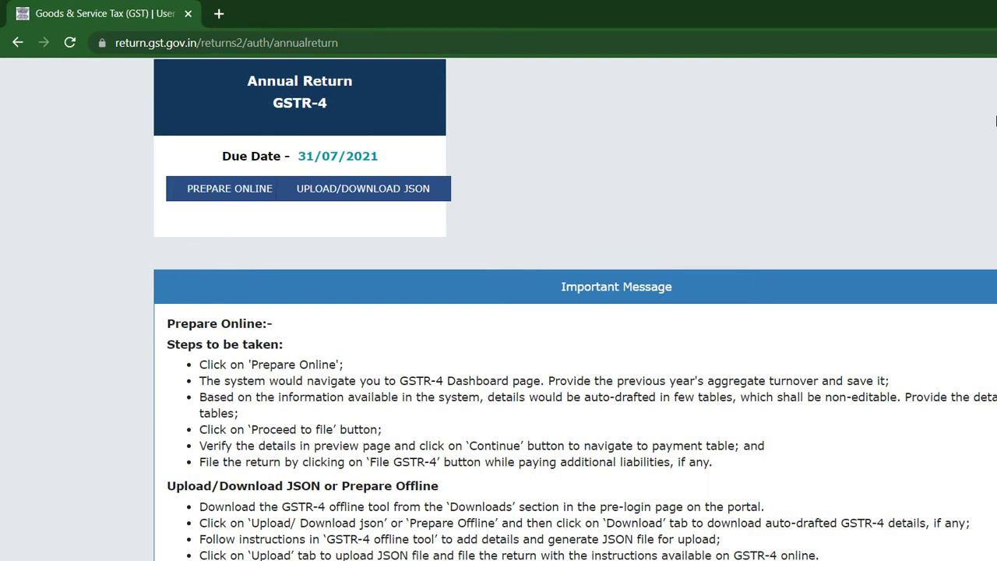
{"action": "scroll", "coordinate": [995, 121], "scroll_direction": "up", "scroll_amount": 6}
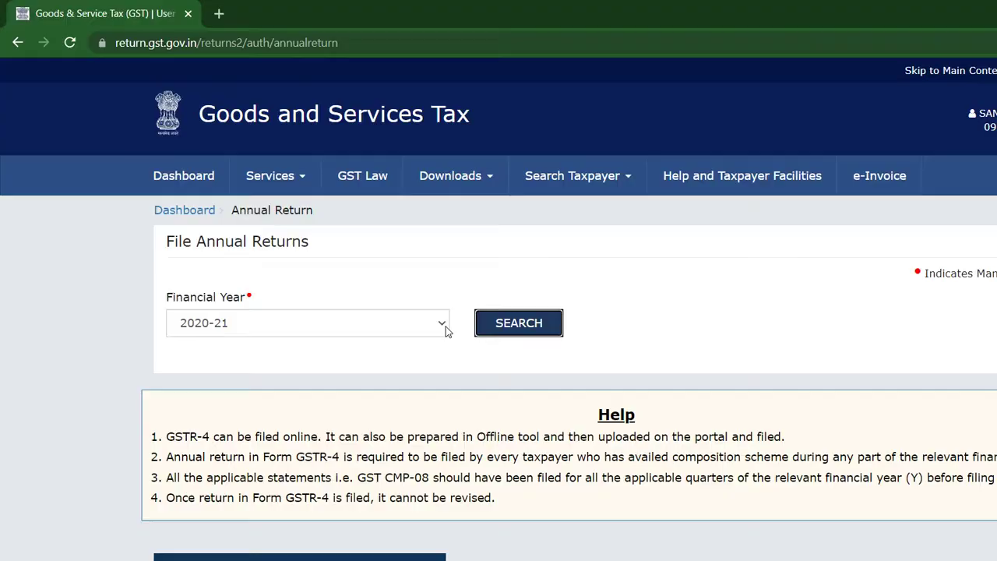
Switch the financial year to 2019-20, search again, and view the filed GSTR-4
{"action": "left_click", "coordinate": [444, 326]}
{"action": "key", "text": "Up"}
{"action": "key", "text": "Up"}
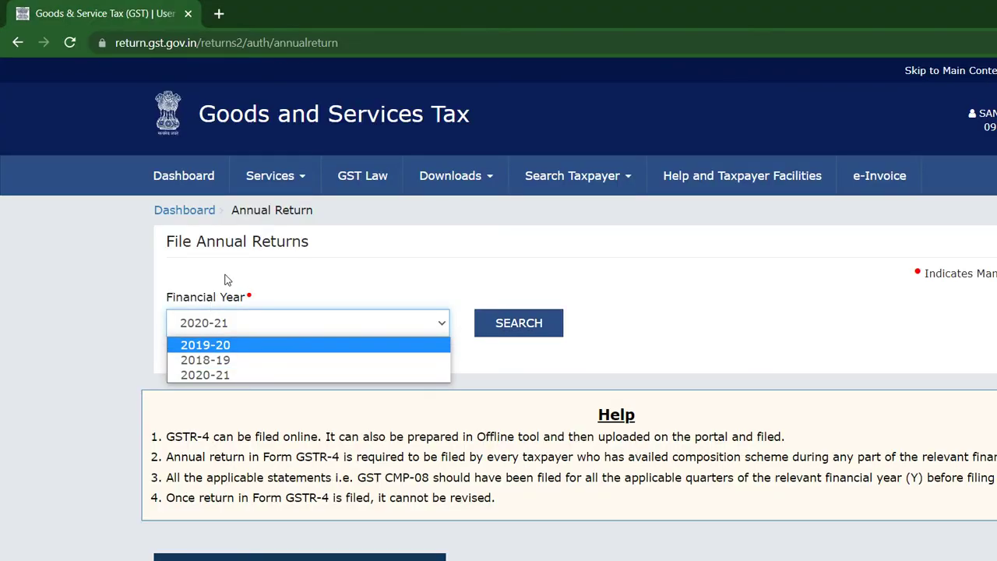
{"action": "key", "text": "Return"}
{"action": "key", "text": "Tab"}
{"action": "key", "text": "Return"}
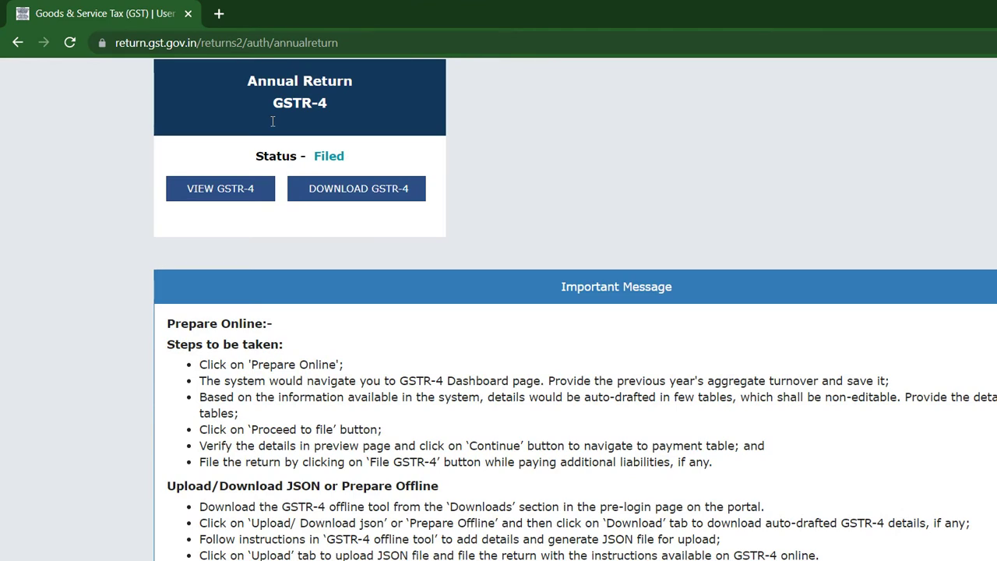
{"action": "left_click", "coordinate": [277, 105]}
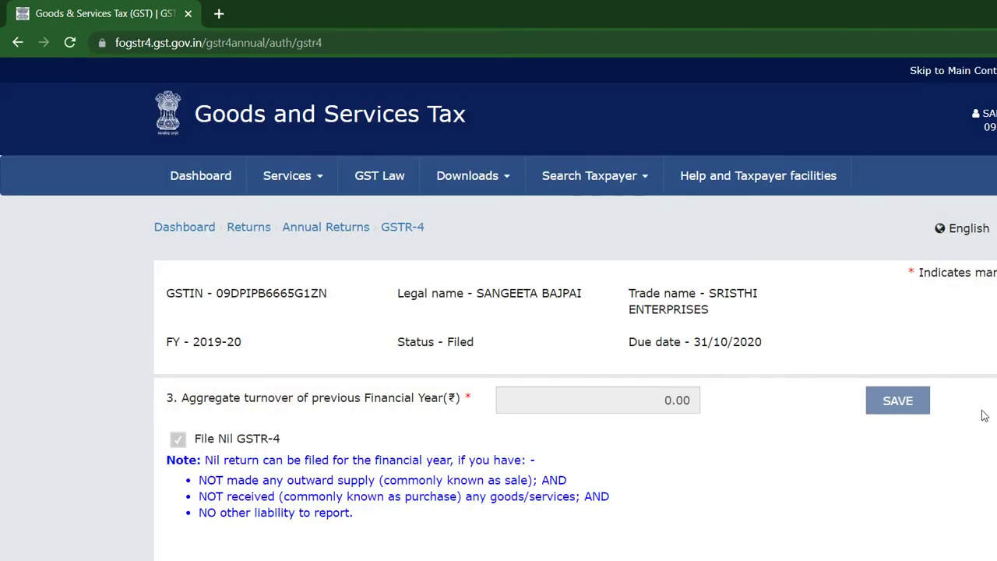
Download the FY 2019-20 GSTR-4 summary PDF and scroll through its all-zero tables
{"action": "scroll", "coordinate": [996, 465], "scroll_direction": "down", "scroll_amount": 2}
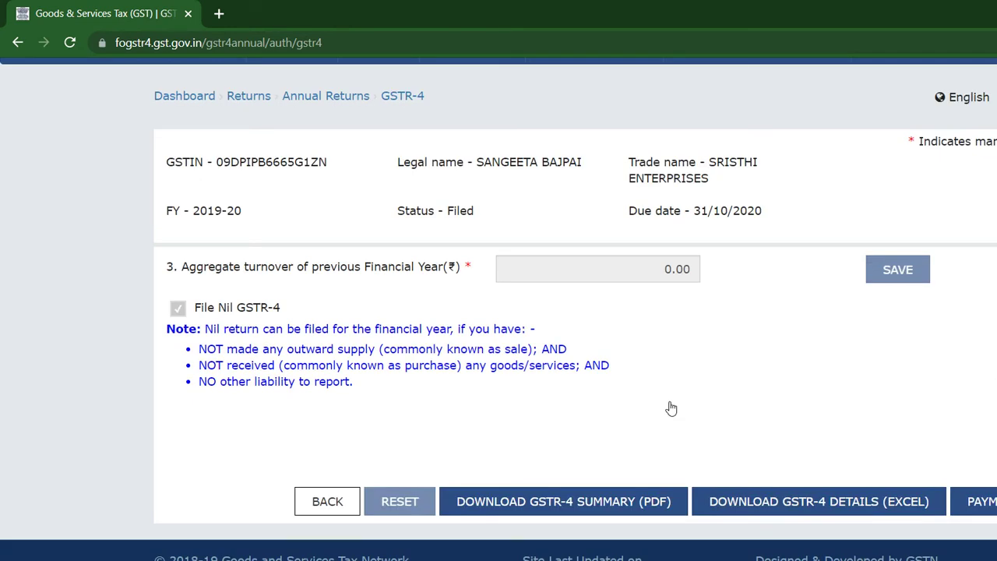
{"action": "key", "text": "Return"}
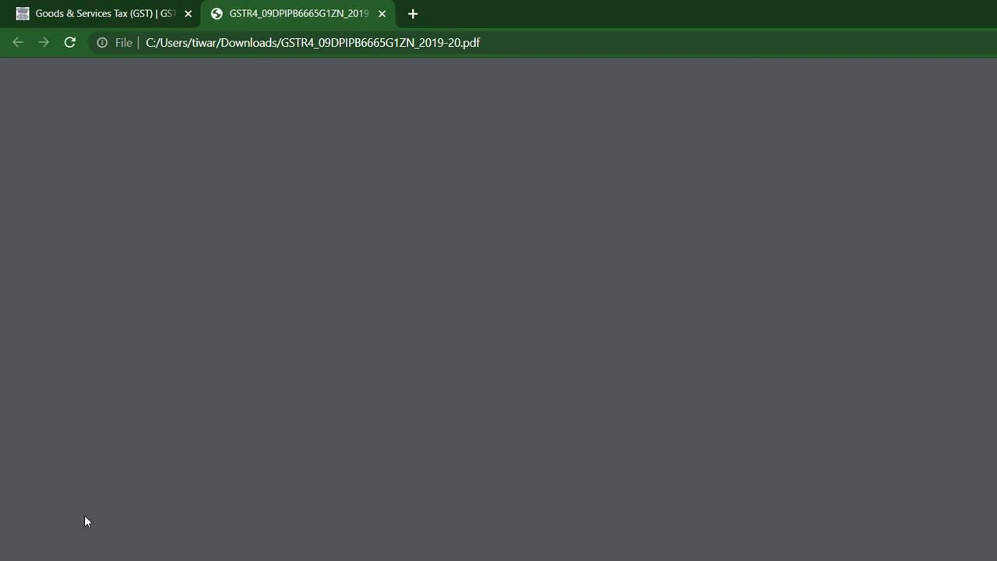
{"action": "scroll", "coordinate": [995, 242], "scroll_direction": "down", "scroll_amount": 6}
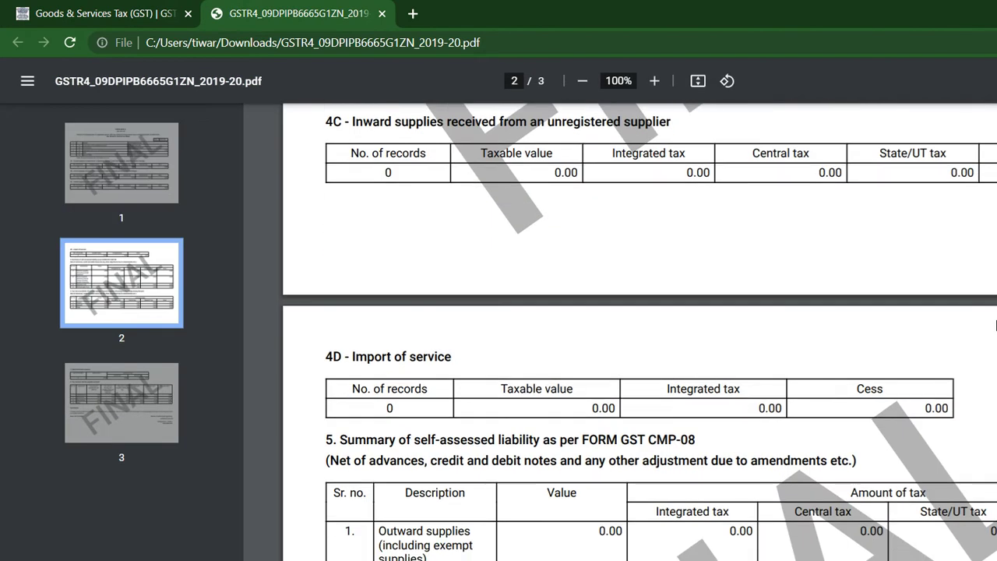
{"action": "scroll", "coordinate": [995, 324], "scroll_direction": "down", "scroll_amount": 6}
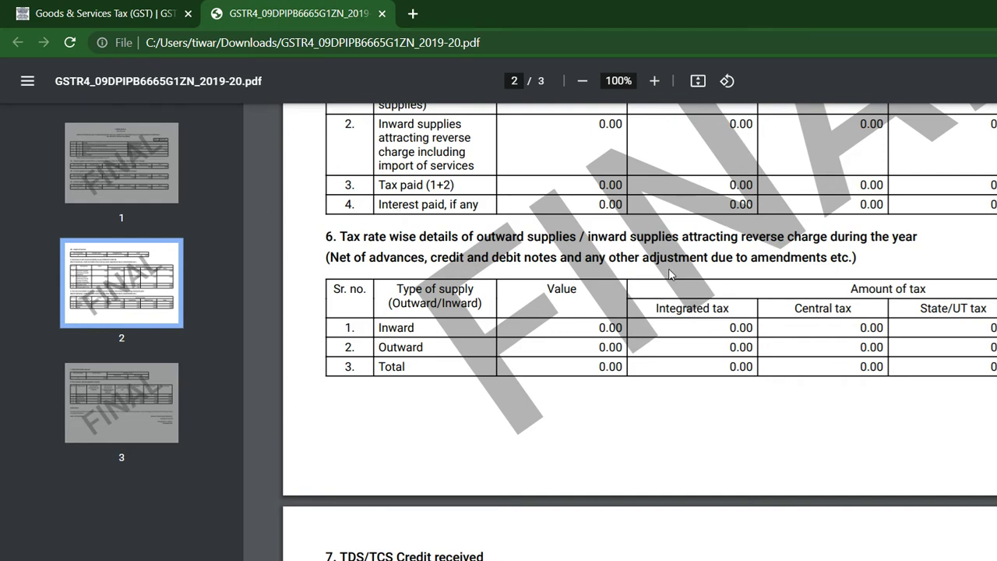
Glance at ClearTax's GSTR-4 Prepare Data page, then return to the portal's GSTR-4 page
{"action": "key", "text": "alt+Tab"}
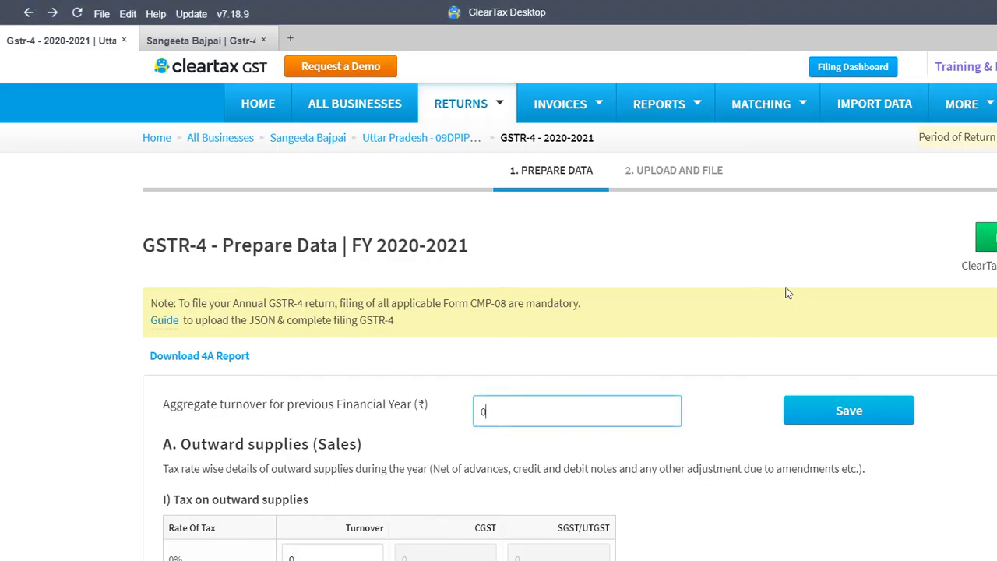
{"action": "left_click", "coordinate": [672, 327]}
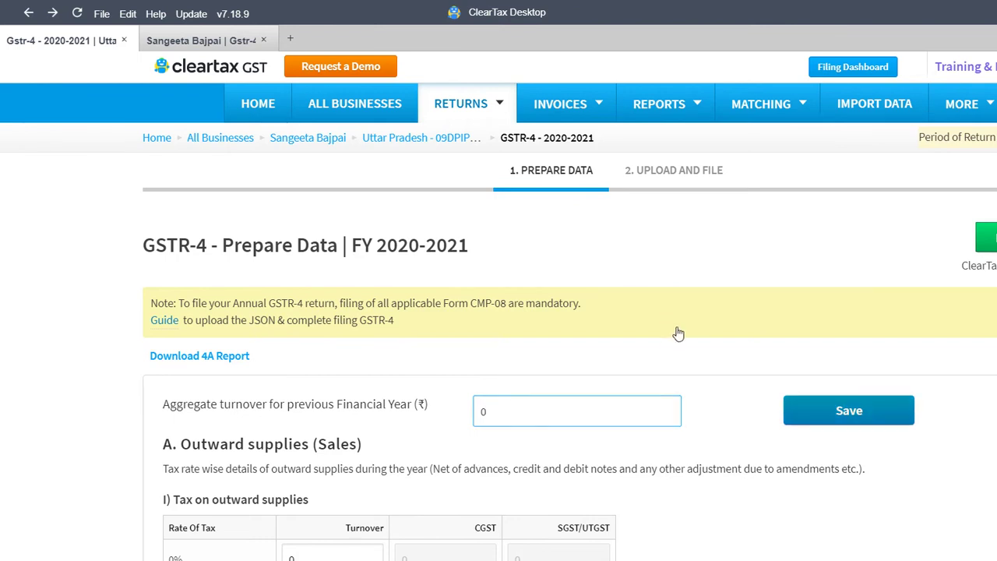
{"action": "key", "text": "alt+Tab"}
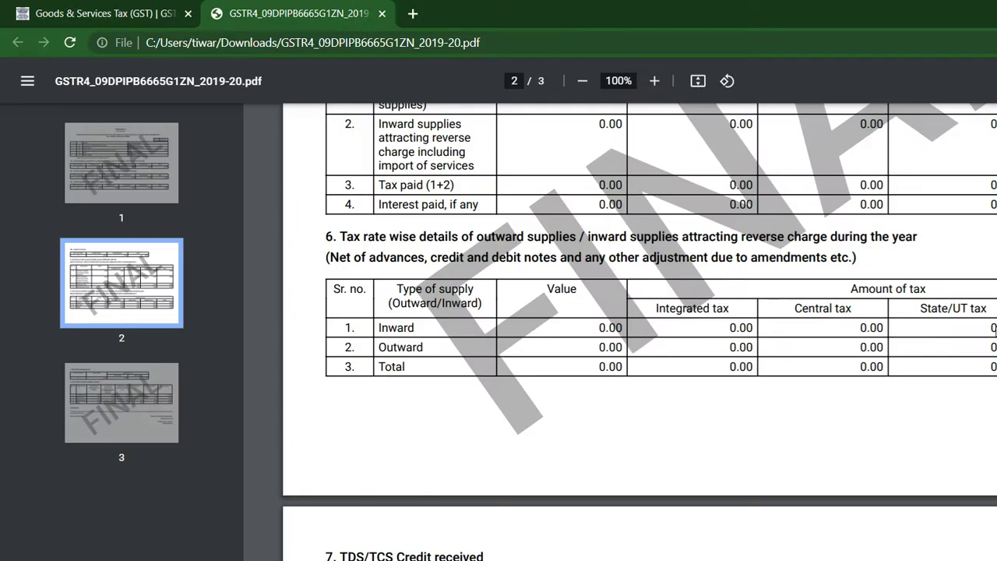
{"action": "left_click", "coordinate": [53, 8]}
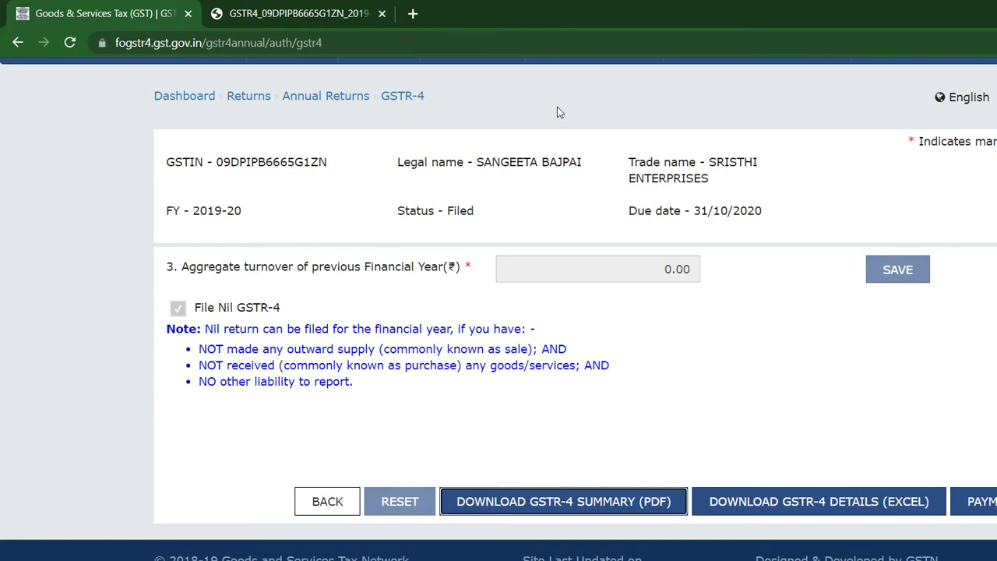
Go back to the annual return search and search the 2020-21 GSTR-4 return
{"action": "key", "text": "shift+Tab"}
{"action": "key", "text": "Return"}
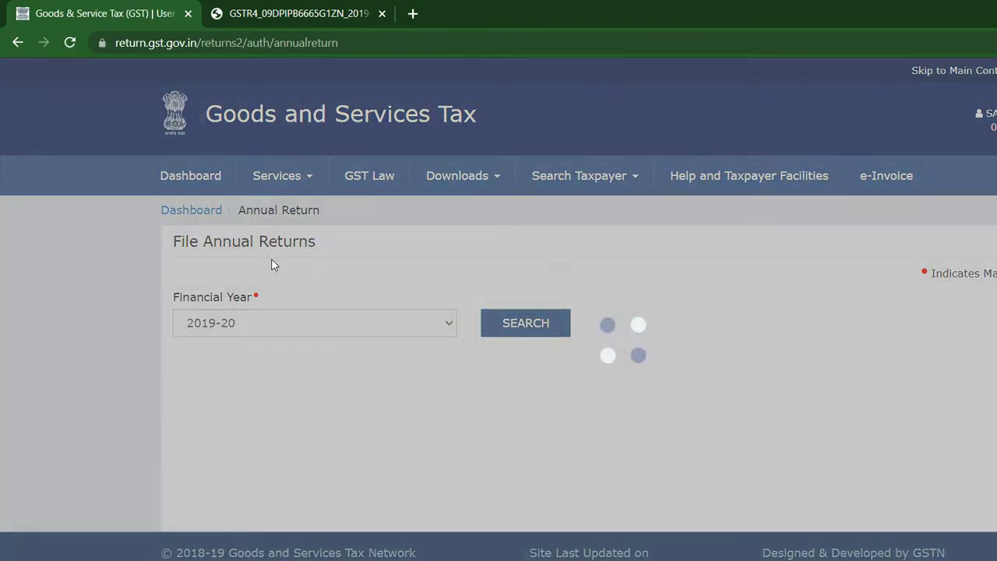
{"action": "key", "text": "alt+Down"}
{"action": "key", "text": "Down"}
{"action": "key", "text": "Down"}
{"action": "left_click", "coordinate": [243, 313]}
{"action": "key", "text": "alt+Down"}
{"action": "key", "text": "Down"}
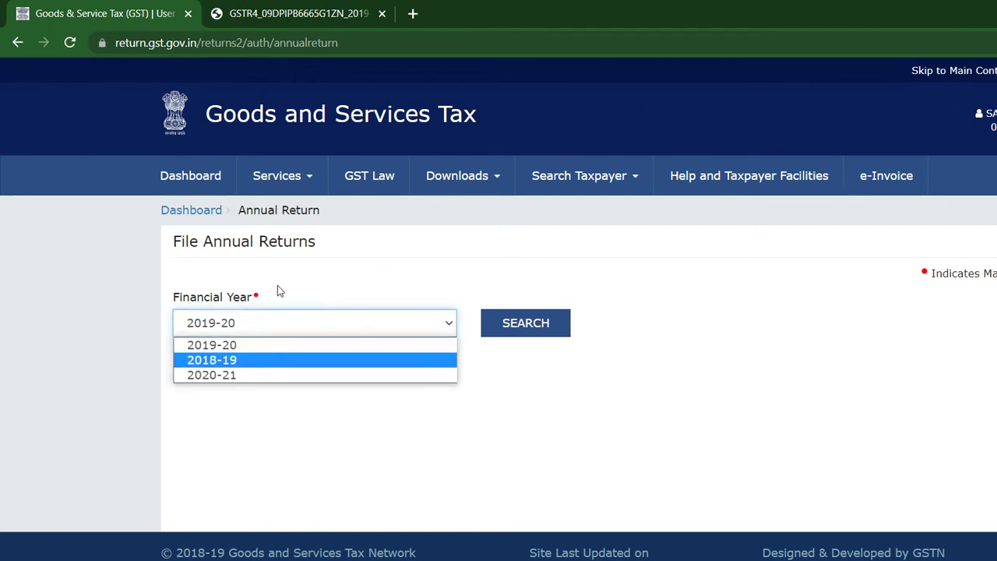
{"action": "key", "text": "Down"}
{"action": "key", "text": "Return"}
{"action": "key", "text": "Tab"}
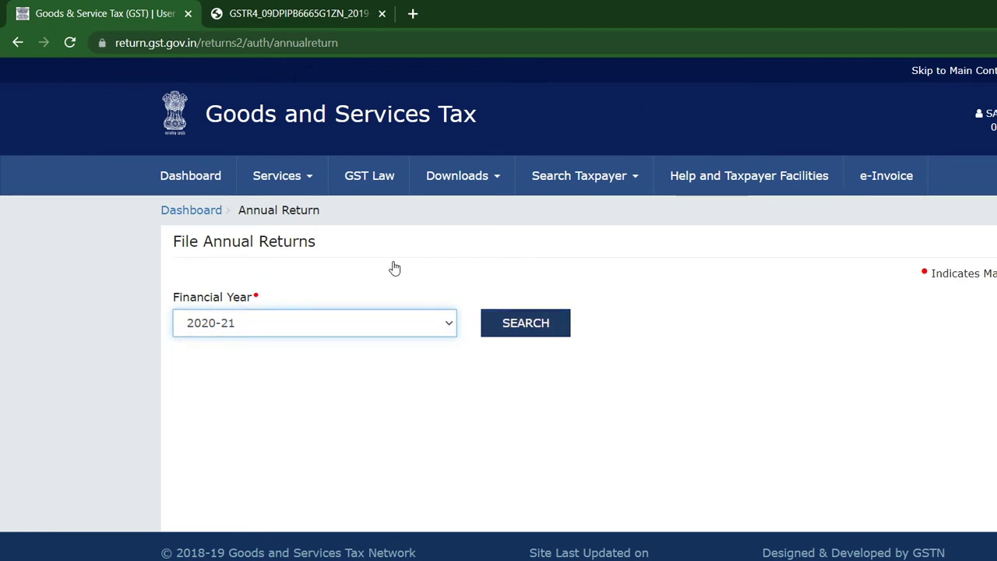
{"action": "key", "text": "Return"}
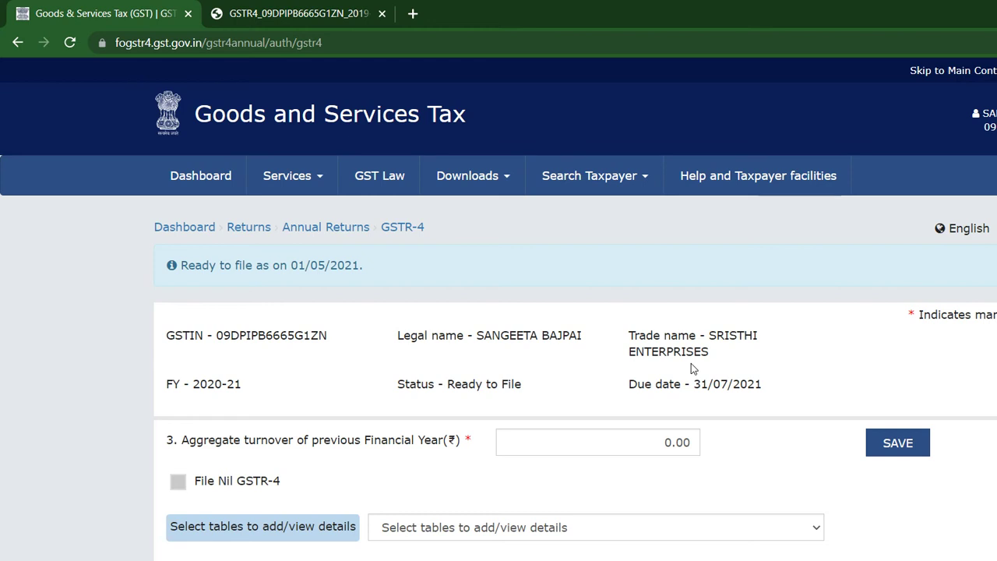
Show table 5, Summary of CMP-08, from the GSTR-4 table list
{"action": "key", "text": "alt+Down"}
{"action": "key", "text": "Down"}
{"action": "key", "text": "Down"}
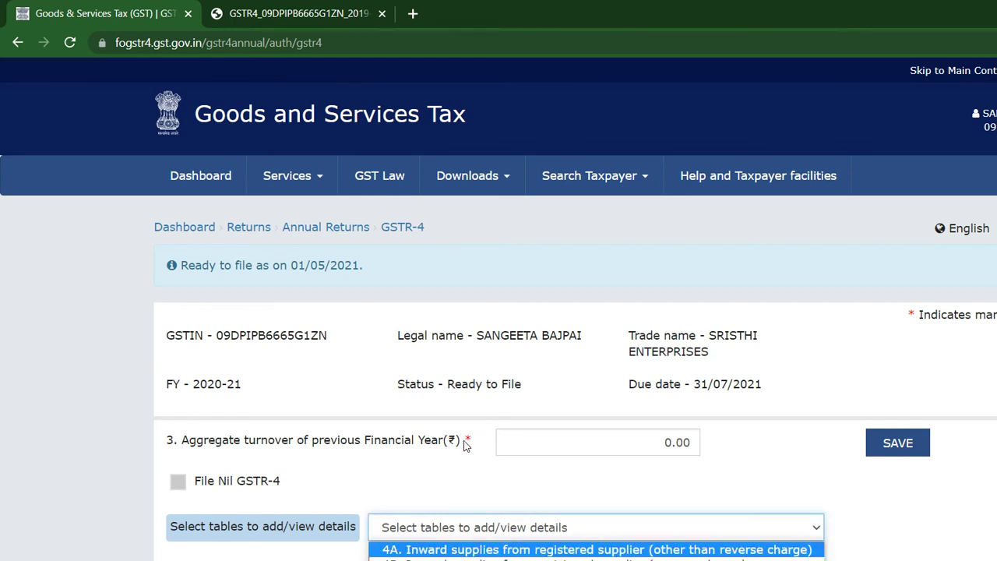
{"action": "key", "text": "Down"}
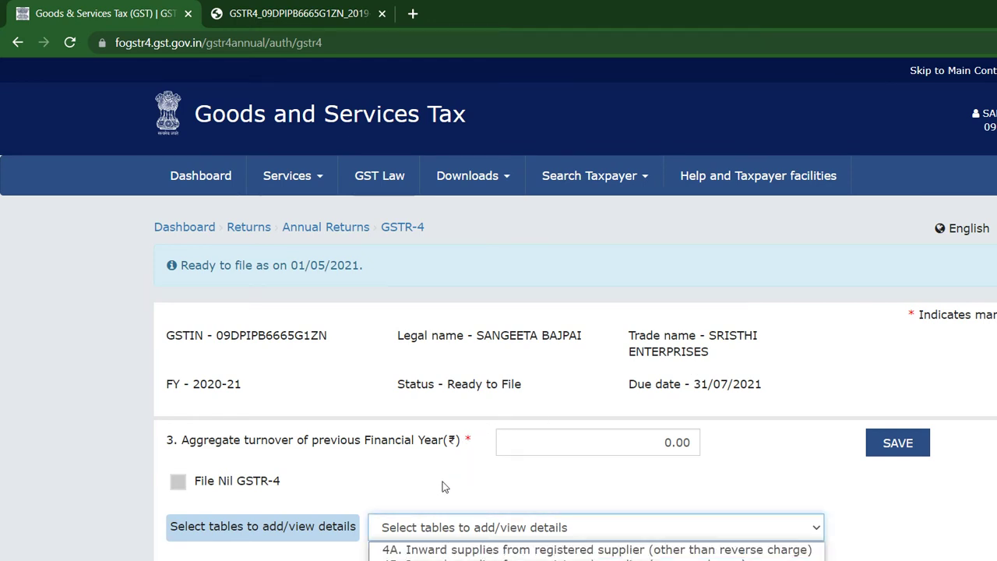
{"action": "key", "text": "Return"}
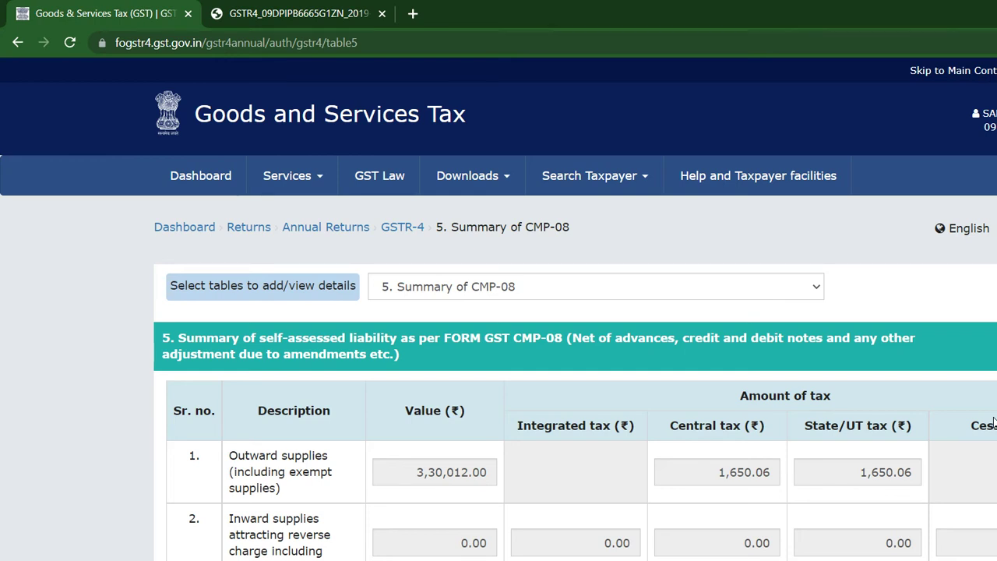
Compare the portal's CMP-08 figures with ClearTax, ending on ClearTax's FY 2020-2021 Prepare Data page
{"action": "key", "text": "alt+Tab"}
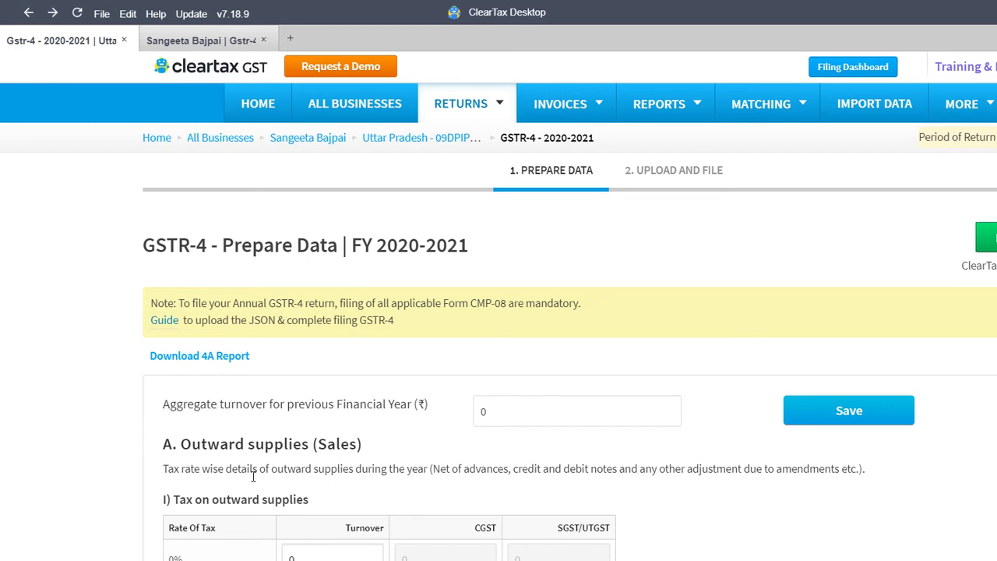
{"action": "key", "text": "alt+Tab"}
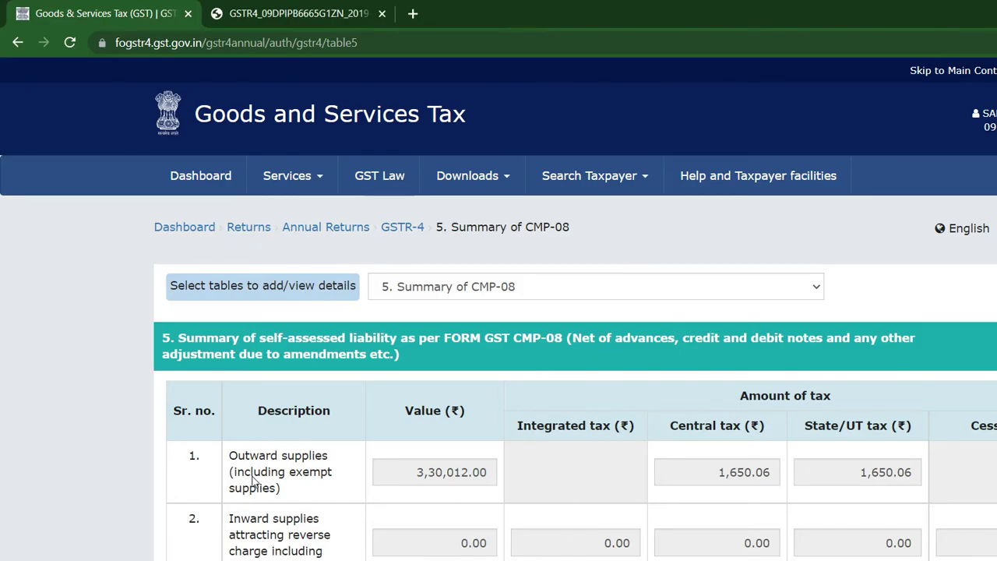
{"action": "key", "text": "alt+Tab"}
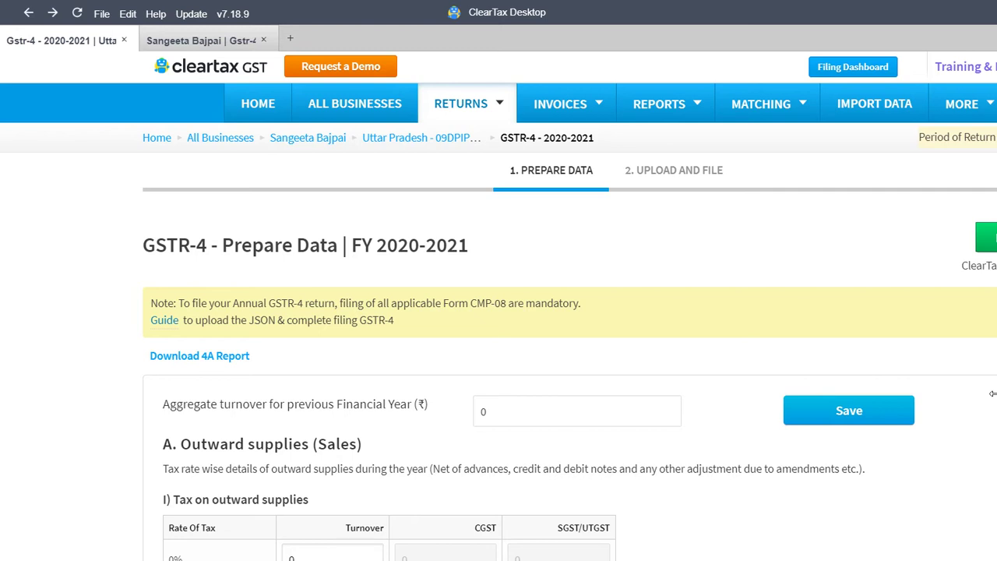
Open the Inward Supplies without Reverse Charge (4A) row under B. Inward supplies
{"action": "scroll", "coordinate": [993, 407], "scroll_direction": "down", "scroll_amount": 7}
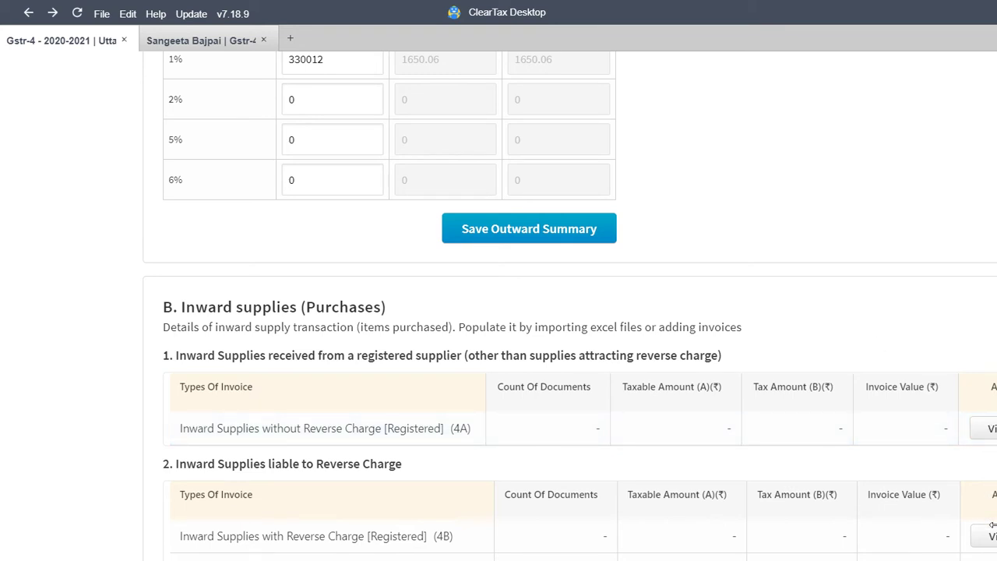
{"action": "left_click", "coordinate": [814, 349]}
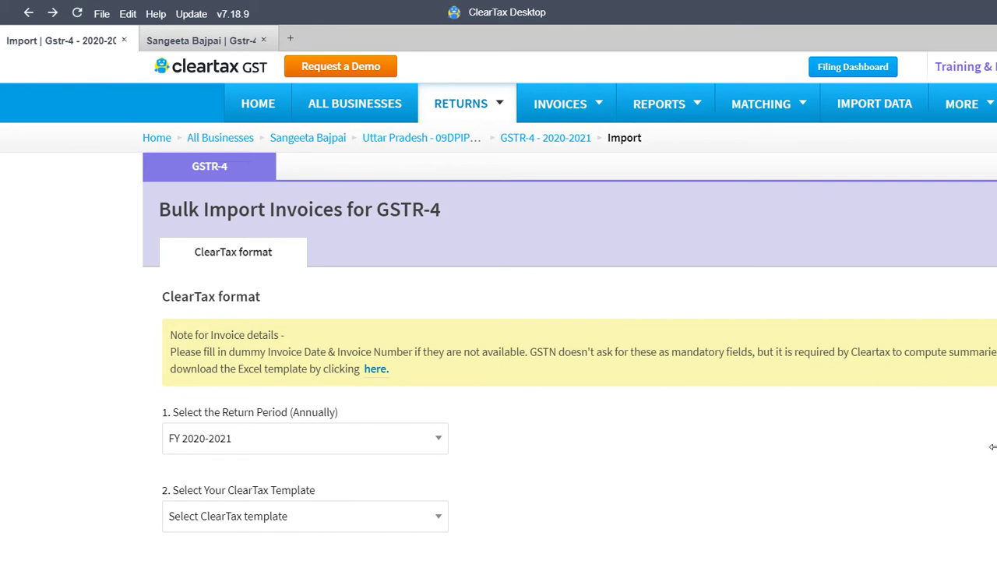
Upload the Excel file from Downloads with the Composition - Purchase Invoices and Bill of Supply template
{"action": "scroll", "coordinate": [991, 459], "scroll_direction": "down", "scroll_amount": 3}
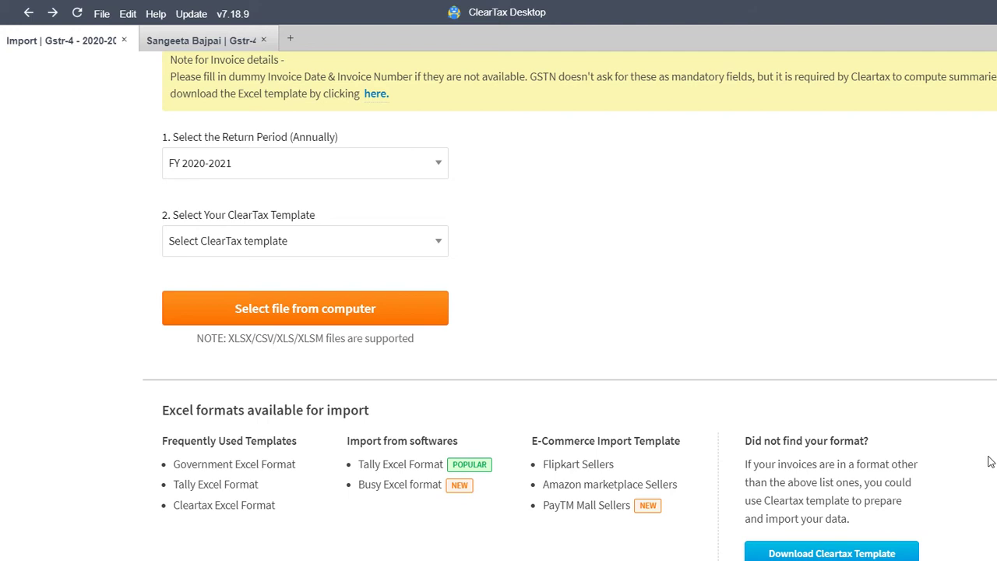
{"action": "left_click", "coordinate": [402, 228]}
{"action": "key", "text": "Down"}
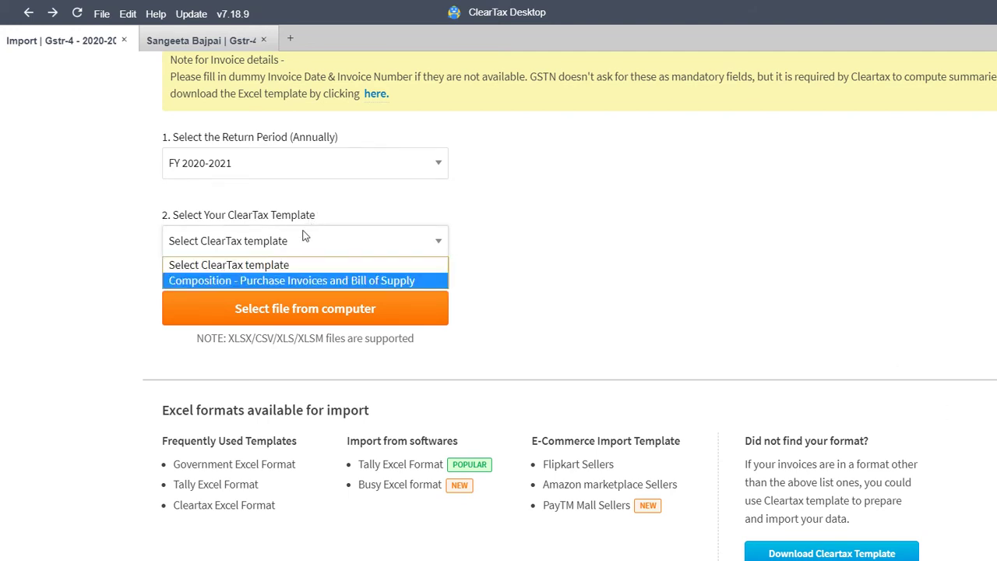
{"action": "key", "text": "Return"}
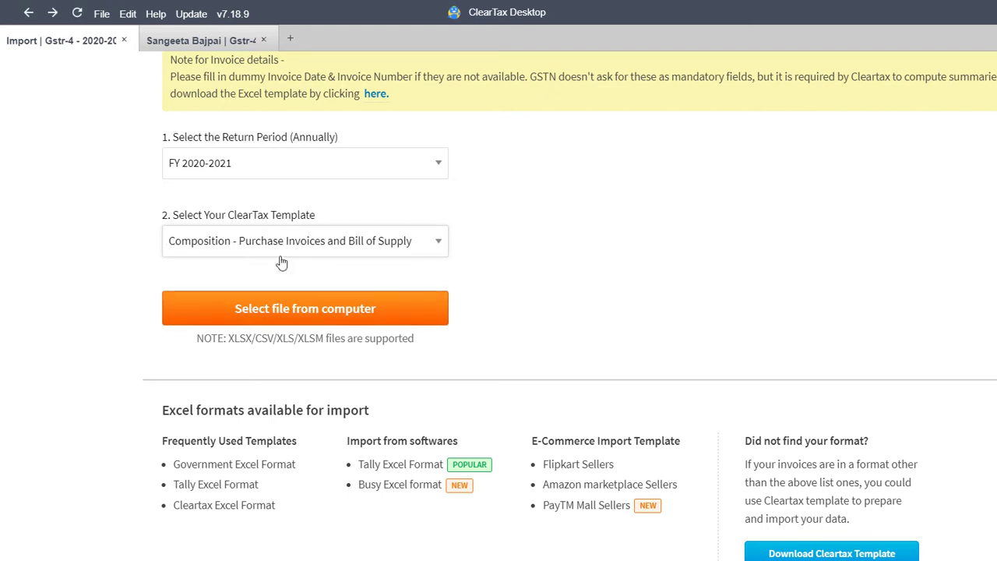
{"action": "key", "text": "Tab"}
{"action": "key", "text": "Return"}
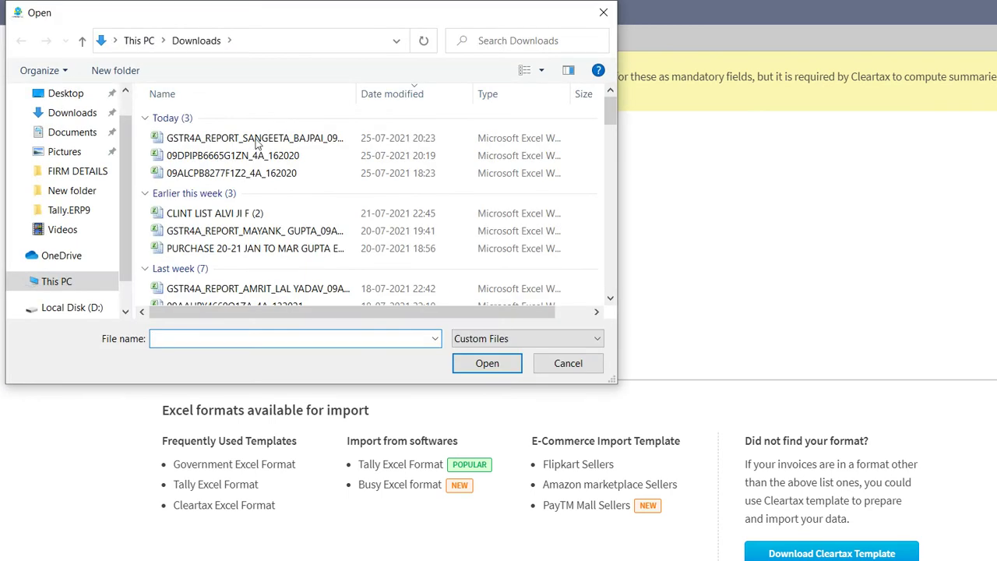
{"action": "key", "text": "Return"}
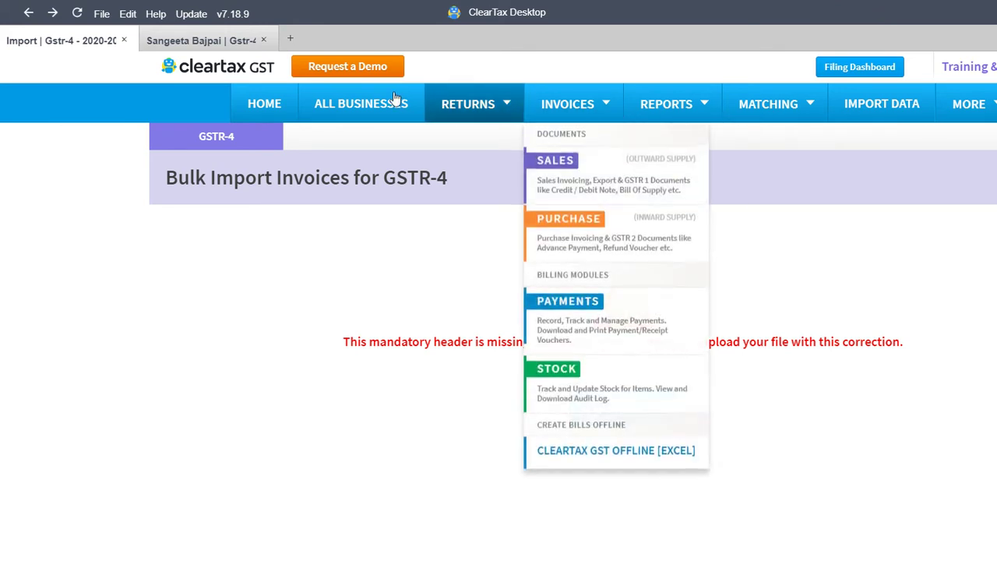
Go back to GSTR-4 data preparation and reopen the bulk invoice import page
{"action": "left_click", "coordinate": [467, 226]}
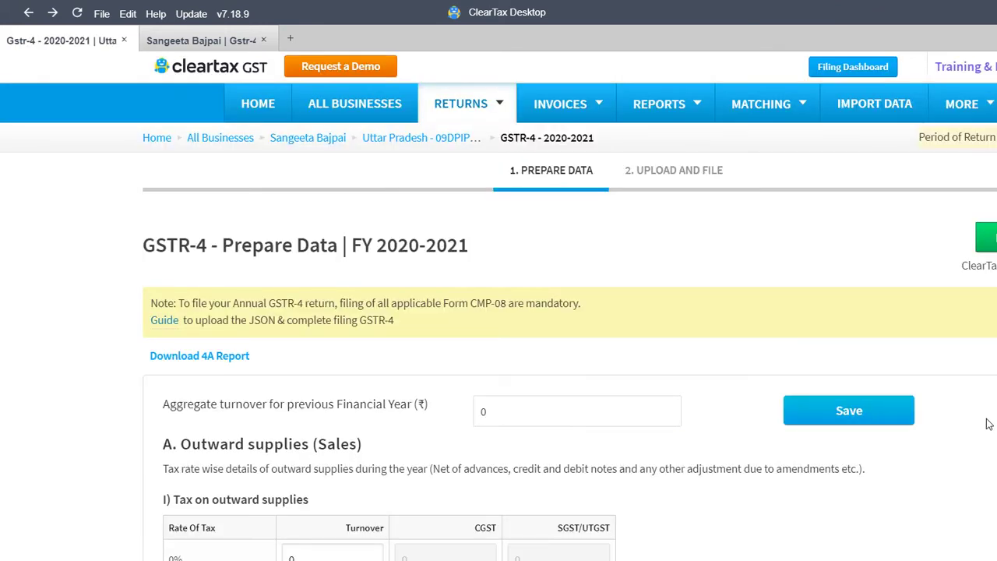
{"action": "scroll", "coordinate": [986, 421], "scroll_direction": "down", "scroll_amount": 7}
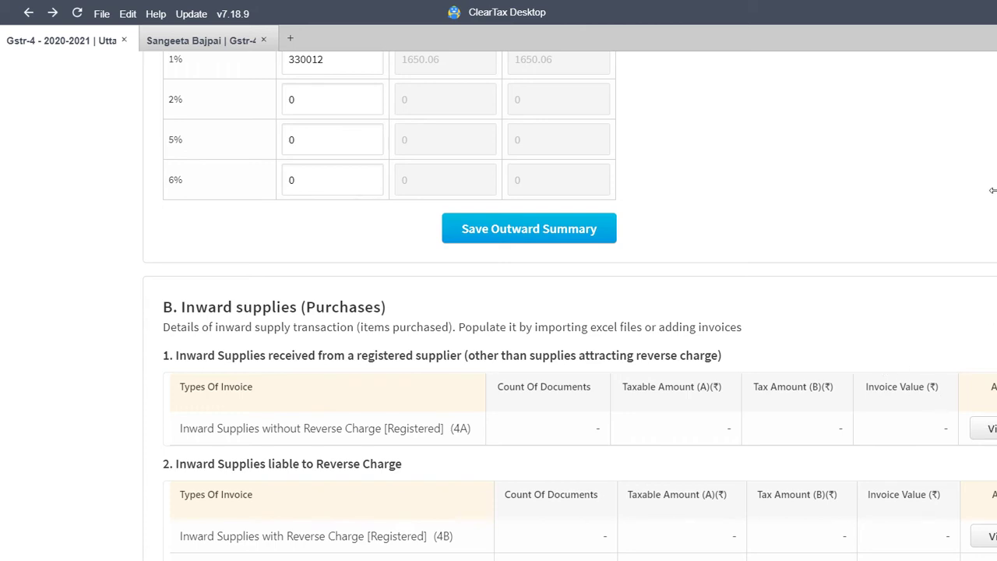
{"action": "scroll", "coordinate": [993, 193], "scroll_direction": "up", "scroll_amount": 8}
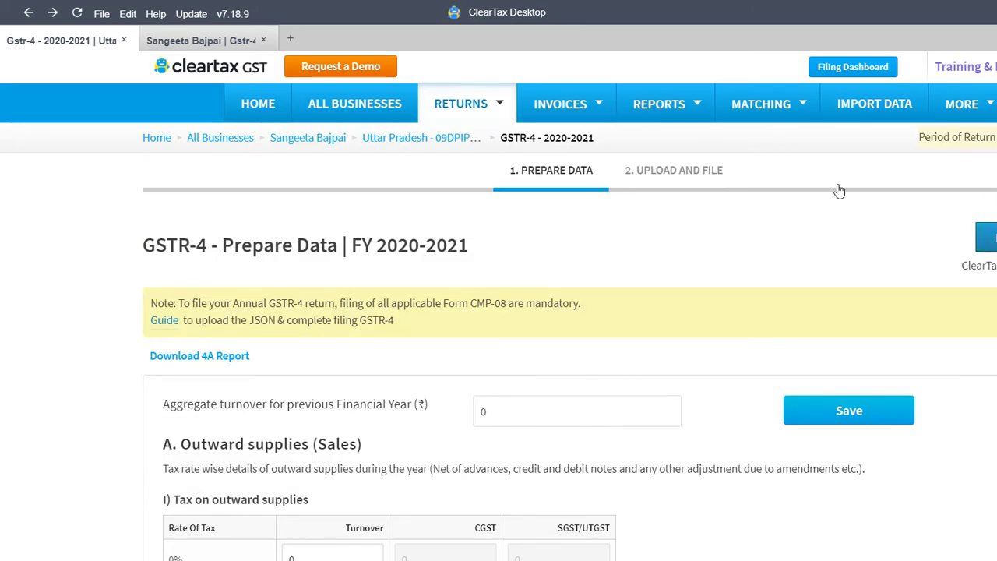
{"action": "left_click", "coordinate": [839, 191]}
{"action": "scroll", "coordinate": [990, 416], "scroll_direction": "down", "scroll_amount": 4}
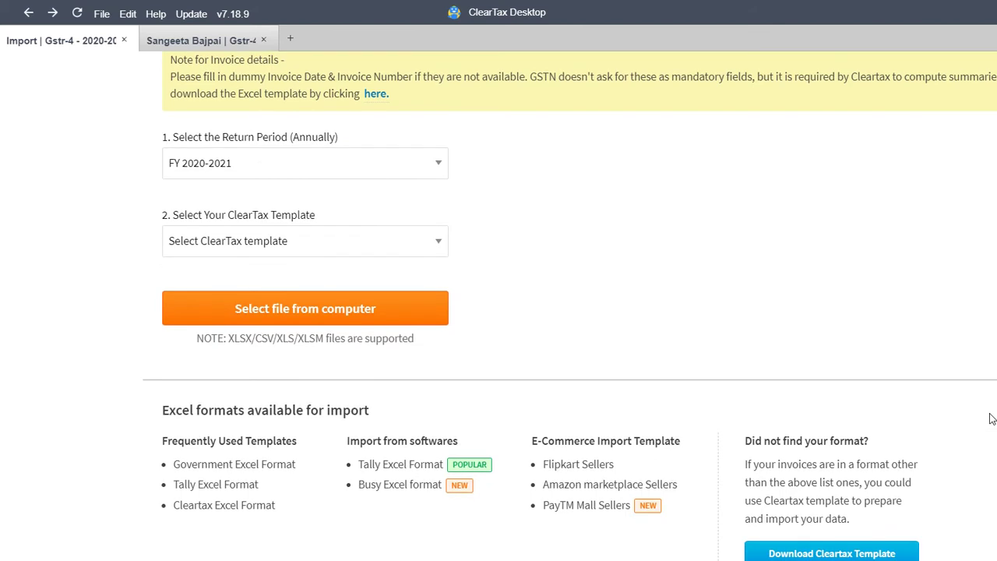
Download the Composition Taxpayers purchase invoices template to Downloads and open it
{"action": "key", "text": "Return"}
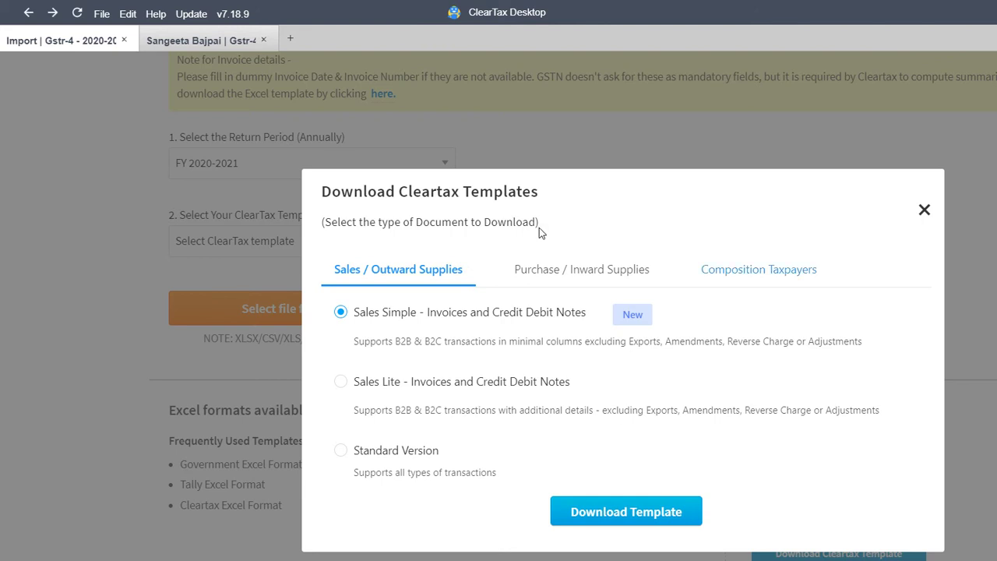
{"action": "key", "text": "Return"}
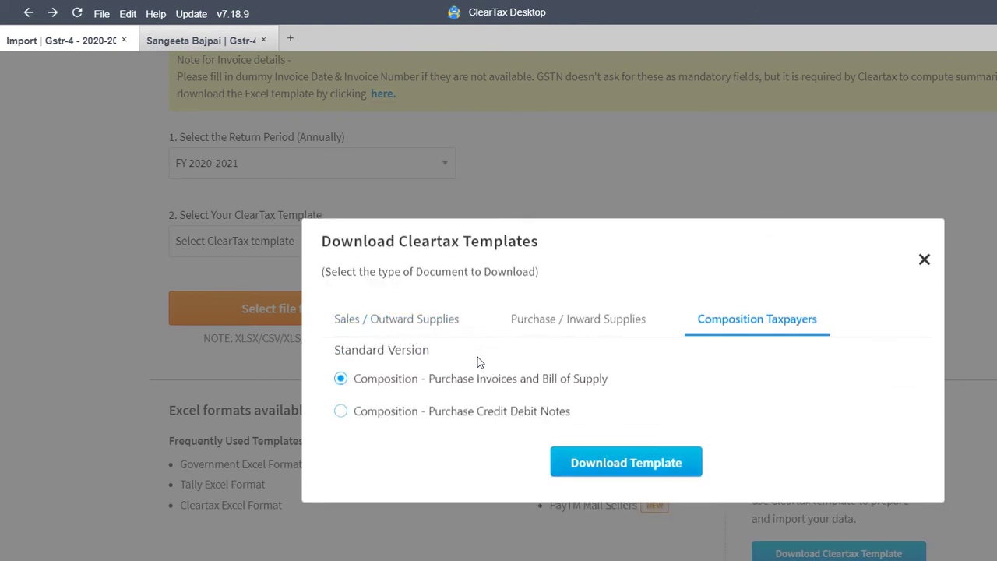
{"action": "key", "text": "Return"}
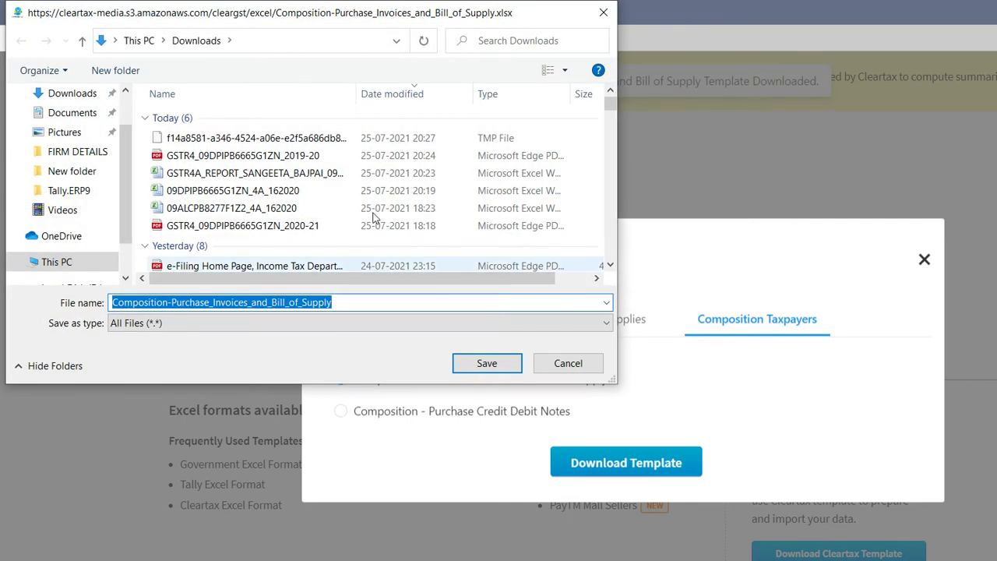
{"action": "key", "text": "Return"}
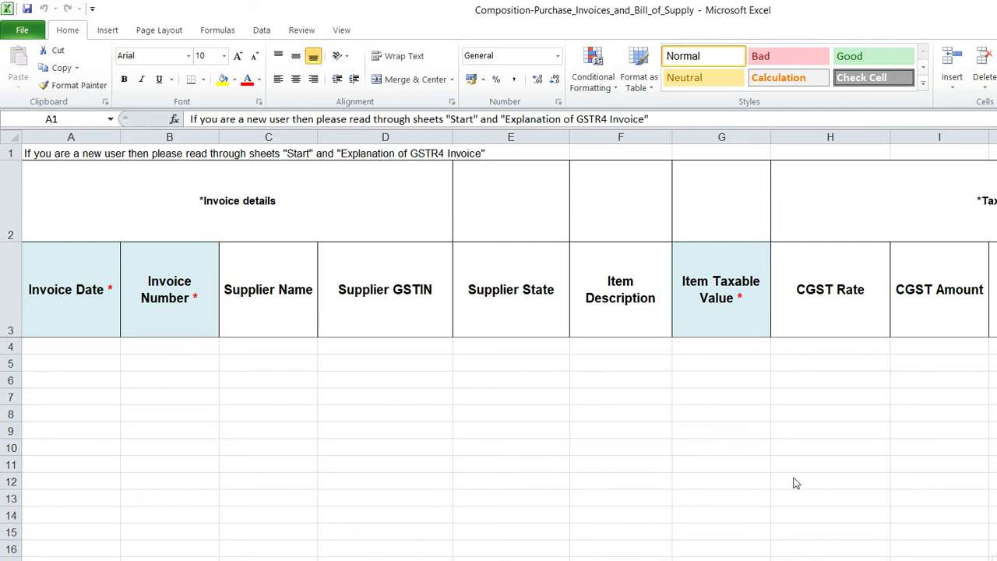
Paste invoice data into rows 4-10 and fill Supplier GSTIN from the GSTR4A report
{"action": "key", "text": "alt+Tab"}
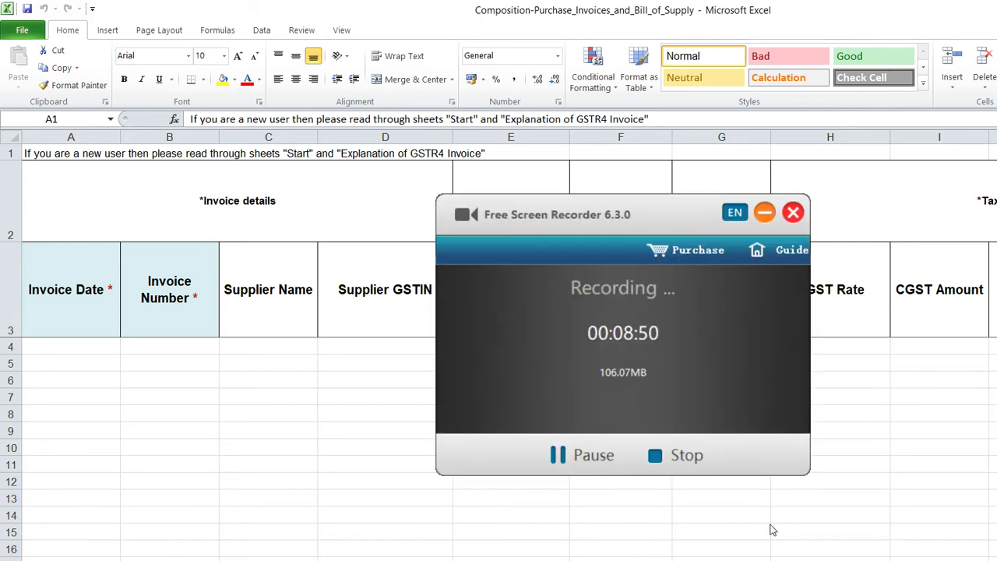
{"action": "key", "text": "ctrl+v"}
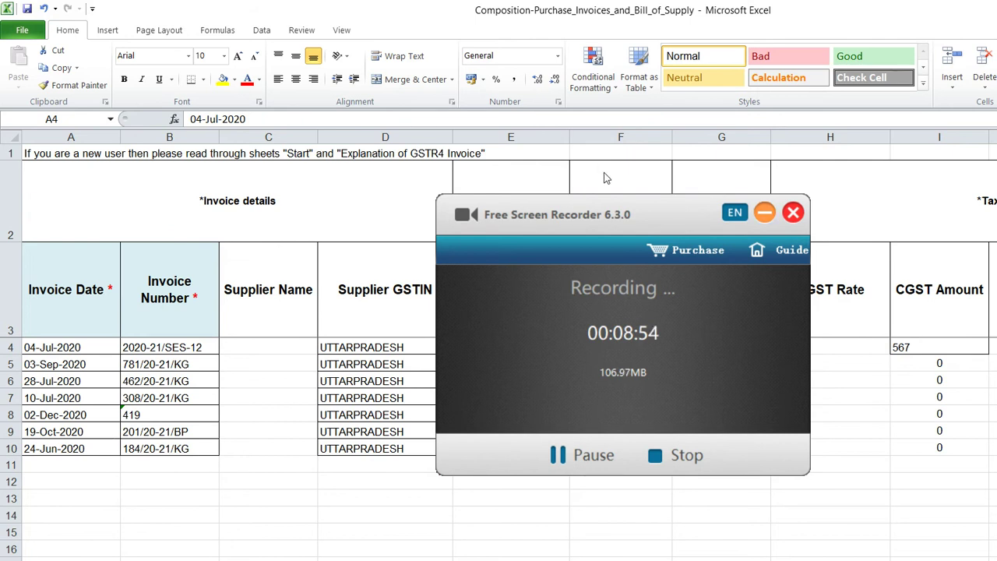
{"action": "key", "text": "alt+Tab"}
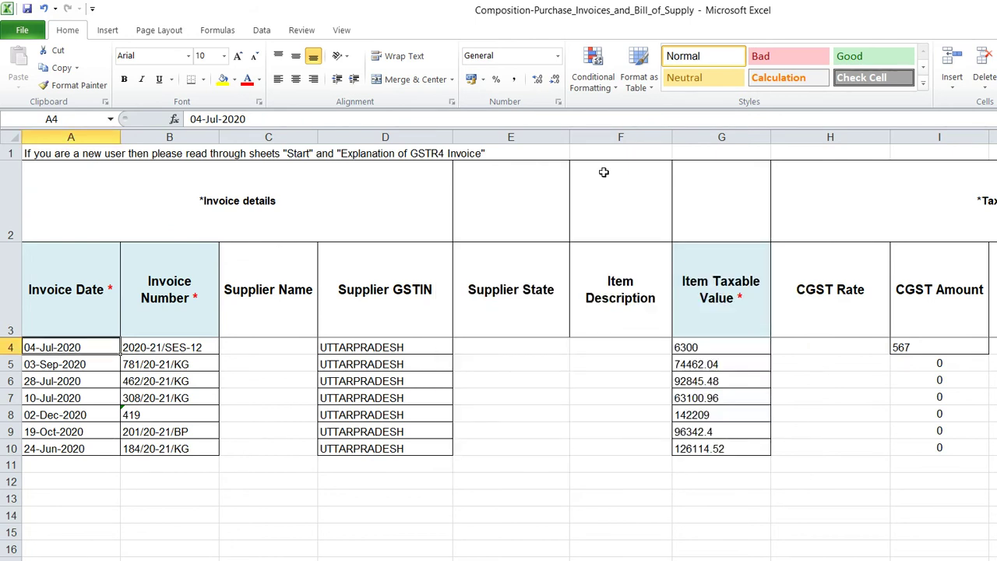
{"action": "key", "text": "Right"}
{"action": "key", "text": "Right"}
{"action": "key", "text": "Right"}
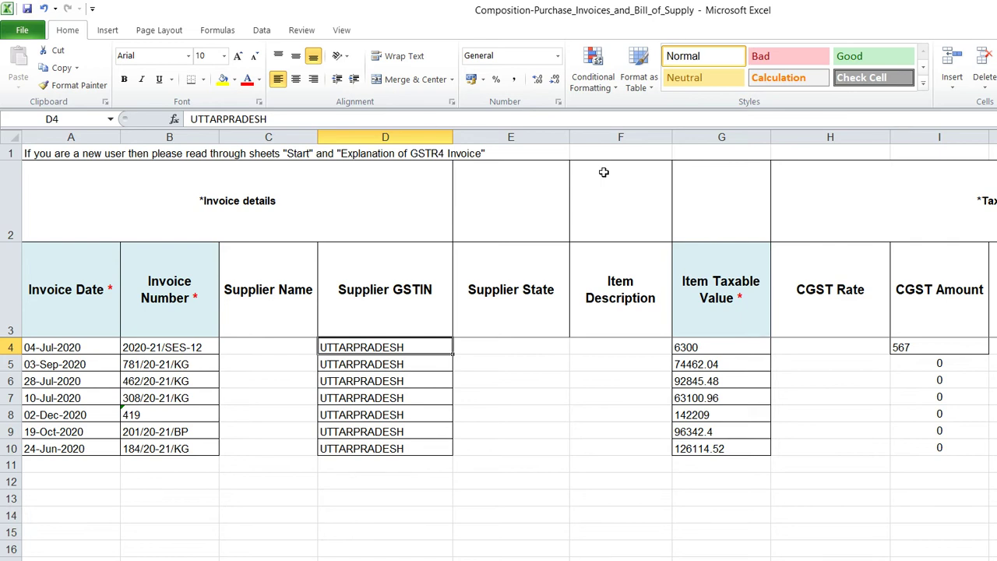
{"action": "key", "text": "alt+Tab"}
{"action": "key", "text": "Left"}
{"action": "key", "text": "Left"}
{"action": "key", "text": "Left"}
{"action": "key", "text": "Up"}
{"action": "key", "text": "Up"}
{"action": "key", "text": "Up"}
{"action": "key", "text": "Up"}
{"action": "key", "text": "Up"}
{"action": "key", "text": "Left"}
{"action": "key", "text": "Up"}
{"action": "key", "text": "shift+Down"}
{"action": "key", "text": "shift+Down"}
{"action": "key", "text": "shift+Down"}
{"action": "key", "text": "shift+Down"}
{"action": "key", "text": "shift+Down"}
{"action": "key", "text": "shift+Down"}
{"action": "key", "text": "ctrl+c"}
{"action": "key", "text": "alt+Tab"}
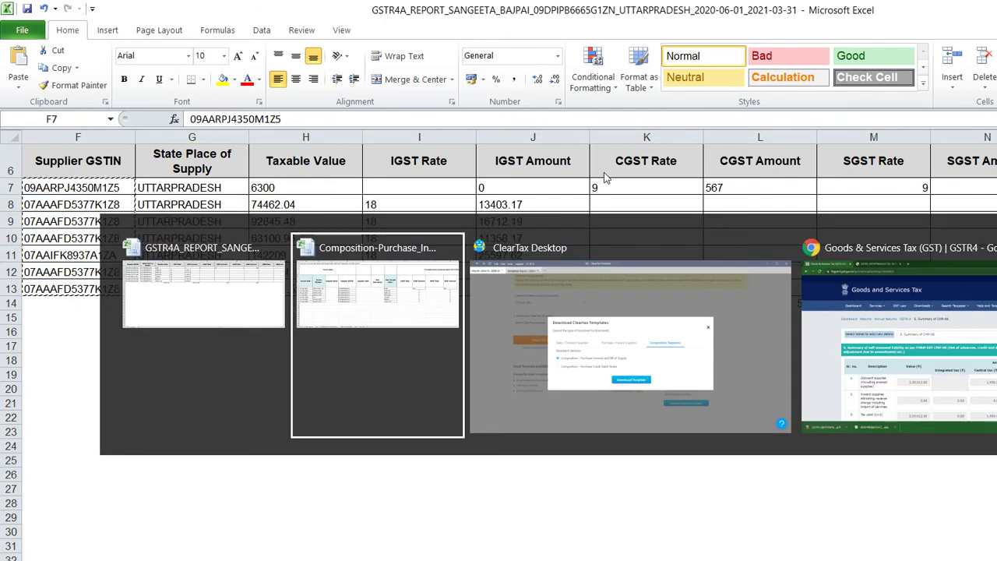
{"action": "key", "text": "ctrl+v"}
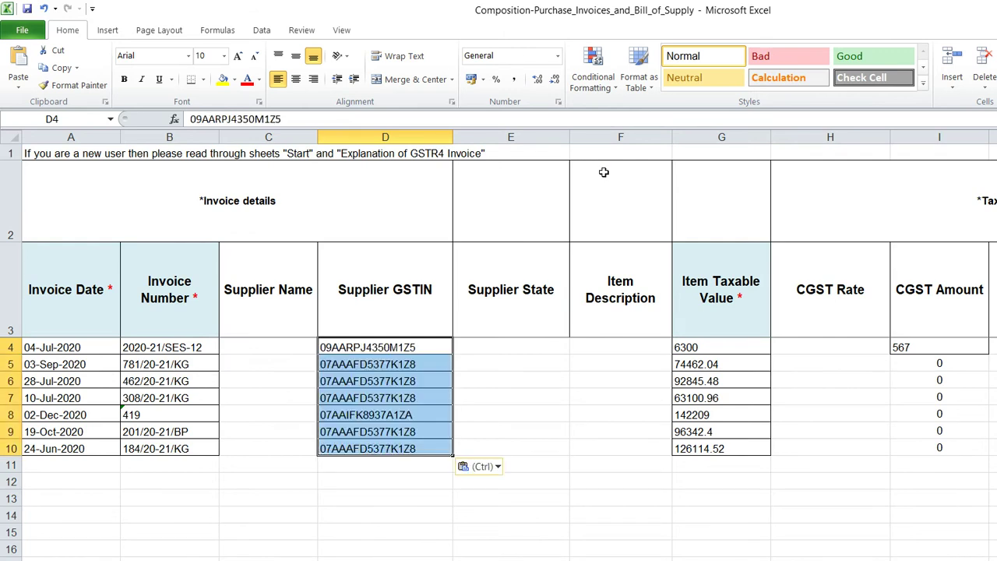
Check the first invoice row's taxable value, tax rates and CGST/SGST/IGST amounts
{"action": "key", "text": "Right"}
{"action": "key", "text": "Right"}
{"action": "key", "text": "Right"}
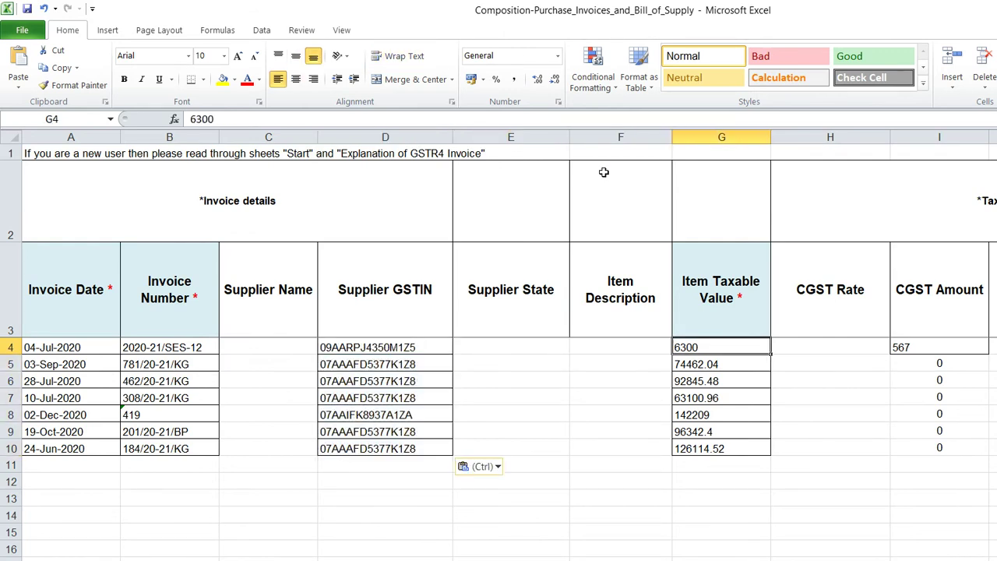
{"action": "key", "text": "Right"}
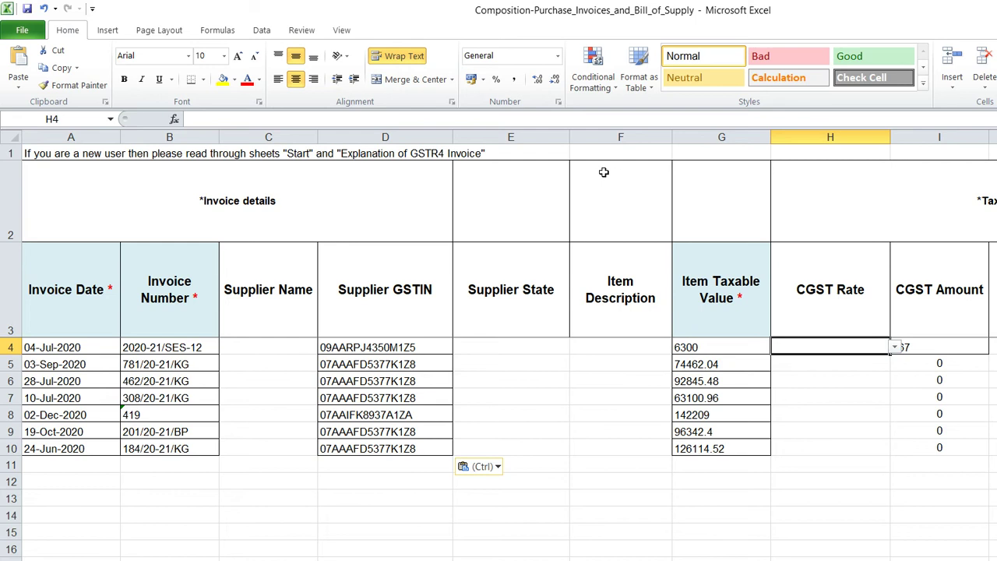
{"action": "key", "text": "Right"}
{"action": "key", "text": "Right"}
{"action": "key", "text": "Right"}
{"action": "key", "text": "Right"}
{"action": "key", "text": "Right"}
{"action": "key", "text": "Right"}
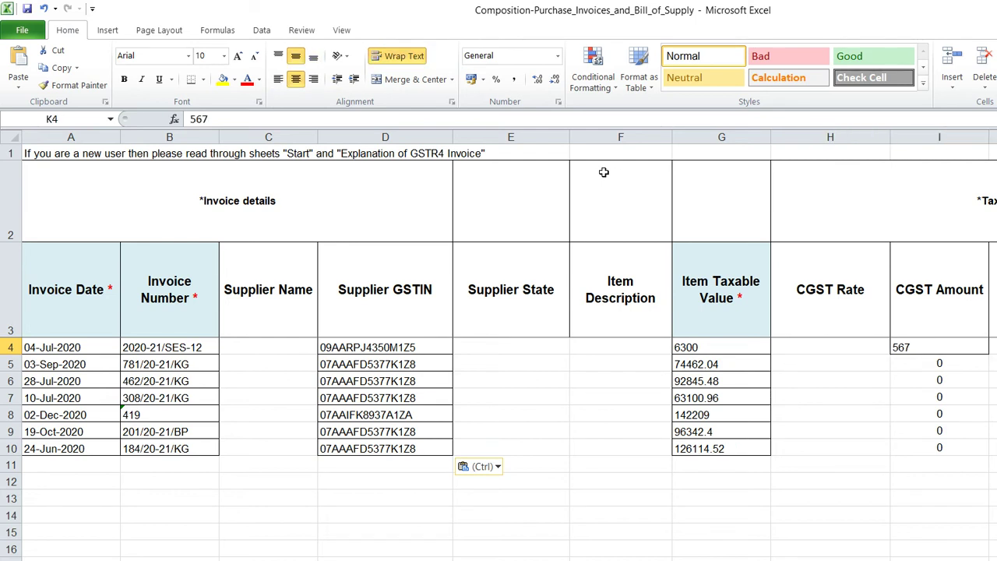
{"action": "key", "text": "Left"}
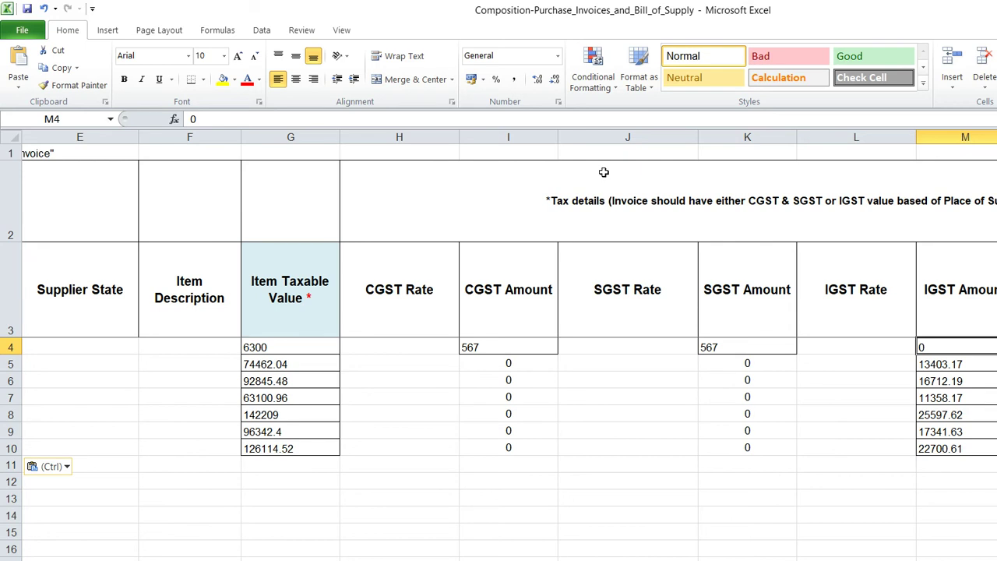
{"action": "key", "text": "Right"}
{"action": "key", "text": "Right"}
{"action": "key", "text": "Right"}
{"action": "key", "text": "Right"}
{"action": "key", "text": "Right"}
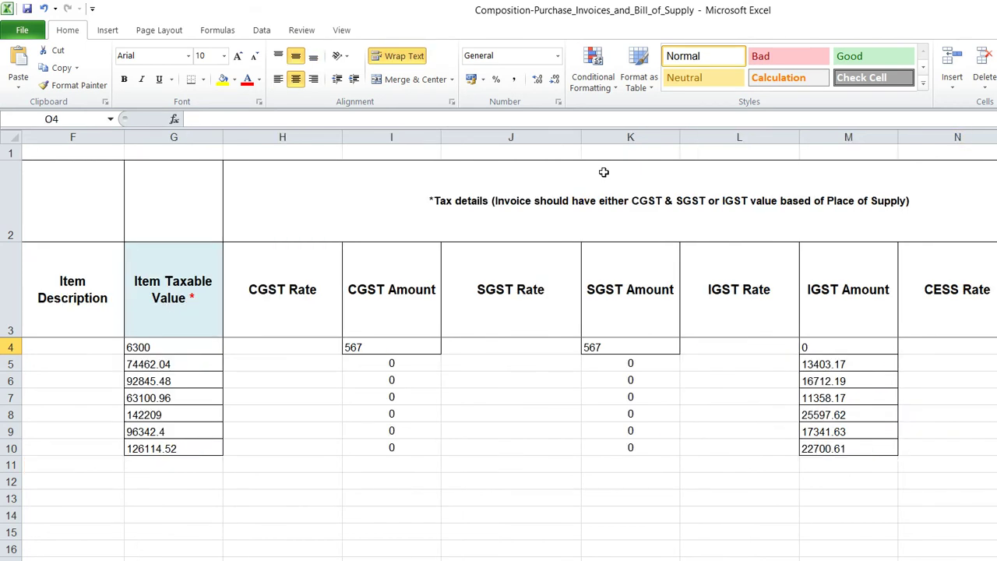
{"action": "key", "text": "Left"}
{"action": "key", "text": "Left"}
{"action": "key", "text": "Left"}
{"action": "key", "text": "Left"}
{"action": "key", "text": "Left"}
{"action": "key", "text": "Left"}
{"action": "key", "text": "Left"}
{"action": "key", "text": "Left"}
{"action": "key", "text": "Left"}
{"action": "key", "text": "Left"}
{"action": "key", "text": "Left"}
{"action": "key", "text": "Left"}
{"action": "key", "text": "Left"}
{"action": "key", "text": "Left"}
{"action": "key", "text": "Left"}
{"action": "key", "text": "Left"}
{"action": "key", "text": "Left"}
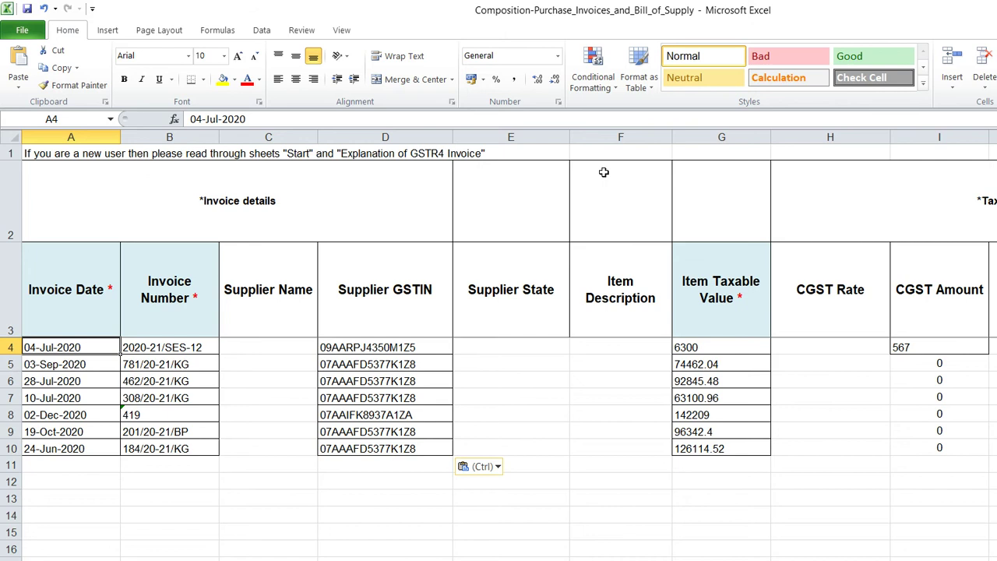
{"action": "key", "text": "Right"}
{"action": "key", "text": "Right"}
{"action": "key", "text": "Right"}
{"action": "key", "text": "Right"}
{"action": "key", "text": "Right"}
{"action": "key", "text": "Right"}
{"action": "key", "text": "Right"}
{"action": "key", "text": "Right"}
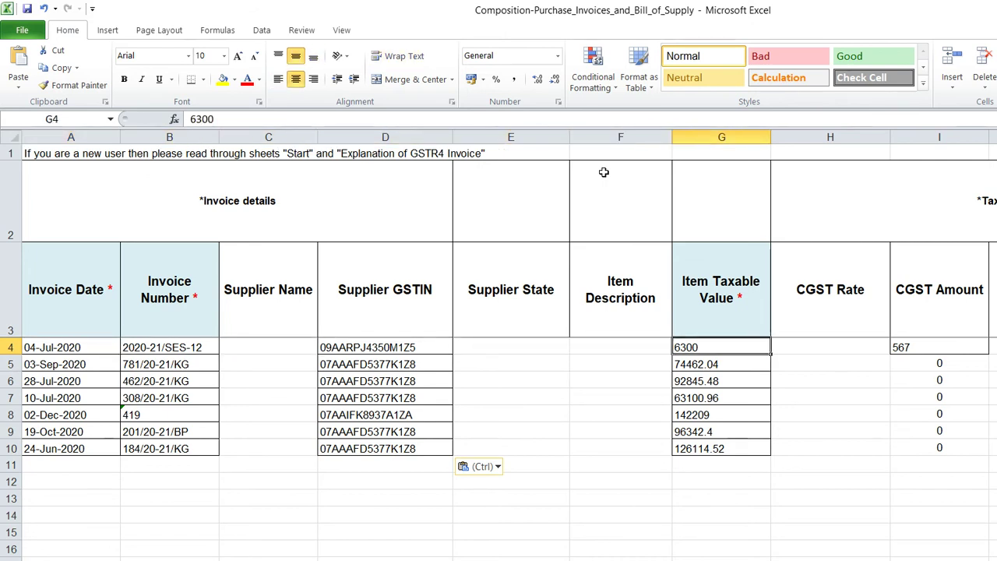
{"action": "key", "text": "Right"}
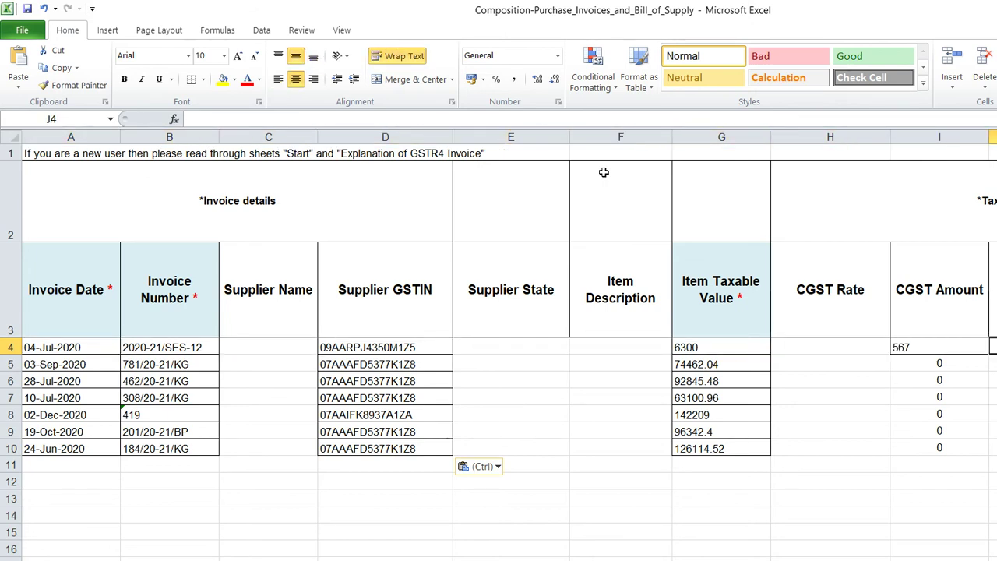
{"action": "key", "text": "Right"}
{"action": "key", "text": "Right"}
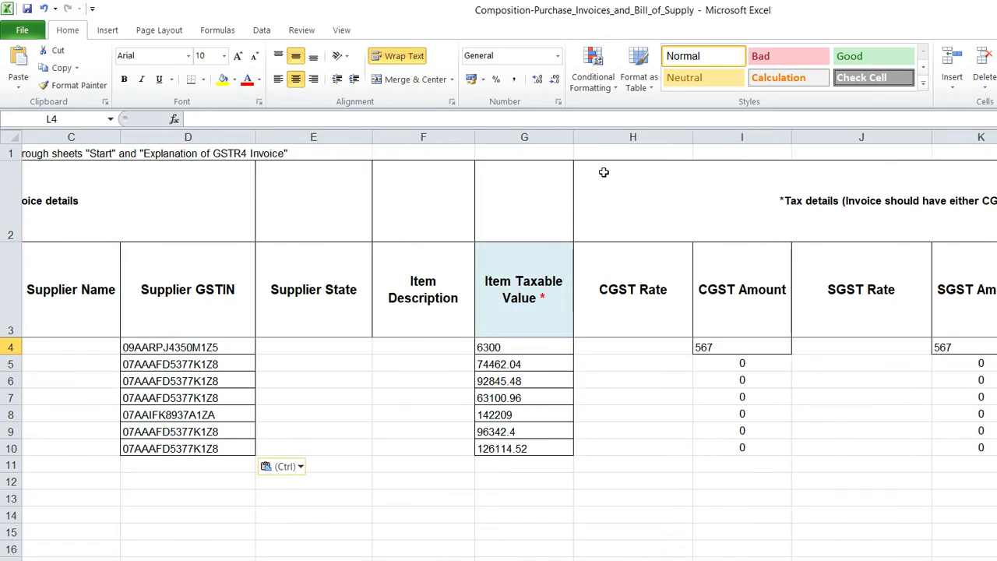
{"action": "key", "text": "Left"}
{"action": "key", "text": "Left"}
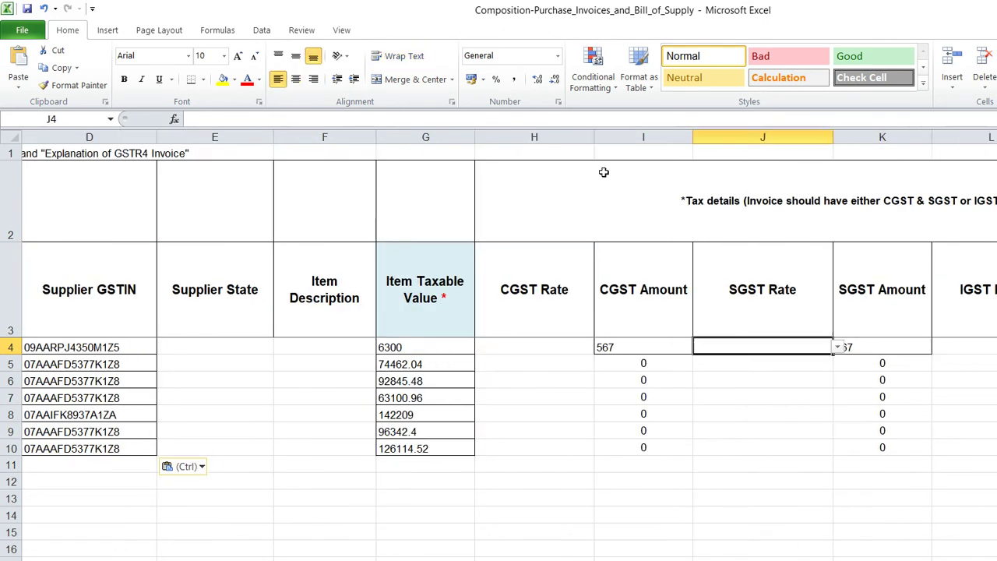
{"action": "key", "text": "Left"}
Compare the first taxable value, 6300, with the GSTR4A report and save the Composition-Purchase workbook
{"action": "key", "text": "Down"}
{"action": "key", "text": "Down"}
{"action": "key", "text": "Down"}
{"action": "key", "text": "Down"}
{"action": "key", "text": "Down"}
{"action": "key", "text": "Down"}
{"action": "key", "text": "Down"}
{"action": "key", "text": "Down"}
{"action": "key", "text": "Down"}
{"action": "key", "text": "Left"}
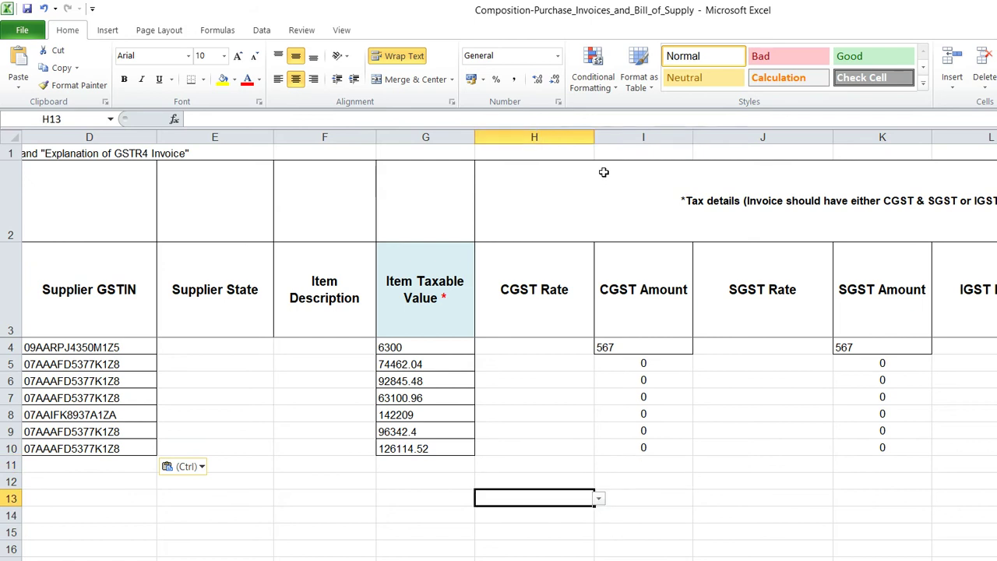
{"action": "key", "text": "Home"}
{"action": "key", "text": "Right"}
{"action": "key", "text": "Right"}
{"action": "key", "text": "Right"}
{"action": "key", "text": "Up"}
{"action": "key", "text": "Up"}
{"action": "key", "text": "Up"}
{"action": "key", "text": "Up"}
{"action": "key", "text": "Up"}
{"action": "key", "text": "Up"}
{"action": "key", "text": "Up"}
{"action": "key", "text": "Up"}
{"action": "key", "text": "Right"}
{"action": "key", "text": "Right"}
{"action": "key", "text": "Right"}
{"action": "key", "text": "Up"}
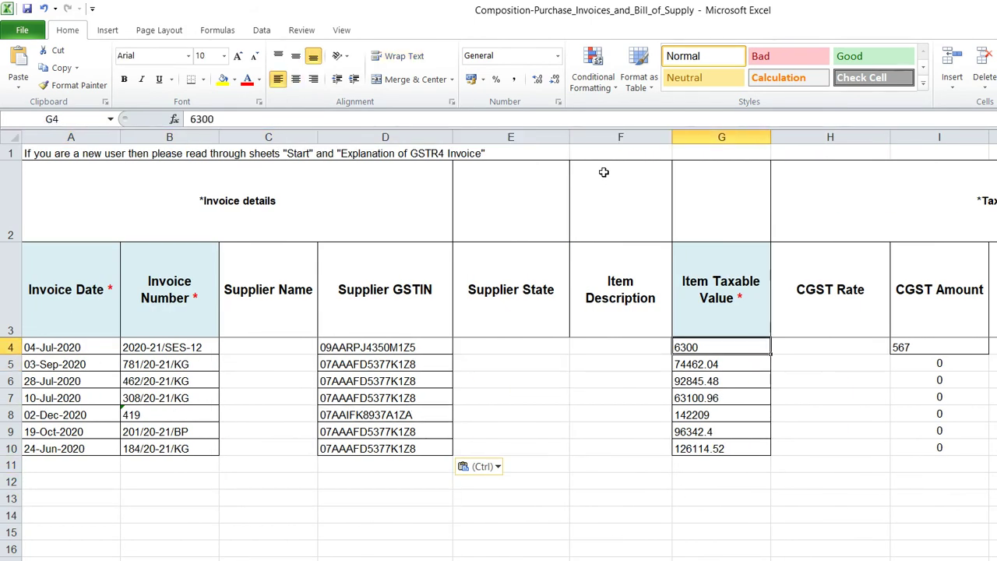
{"action": "key", "text": "alt+Tab"}
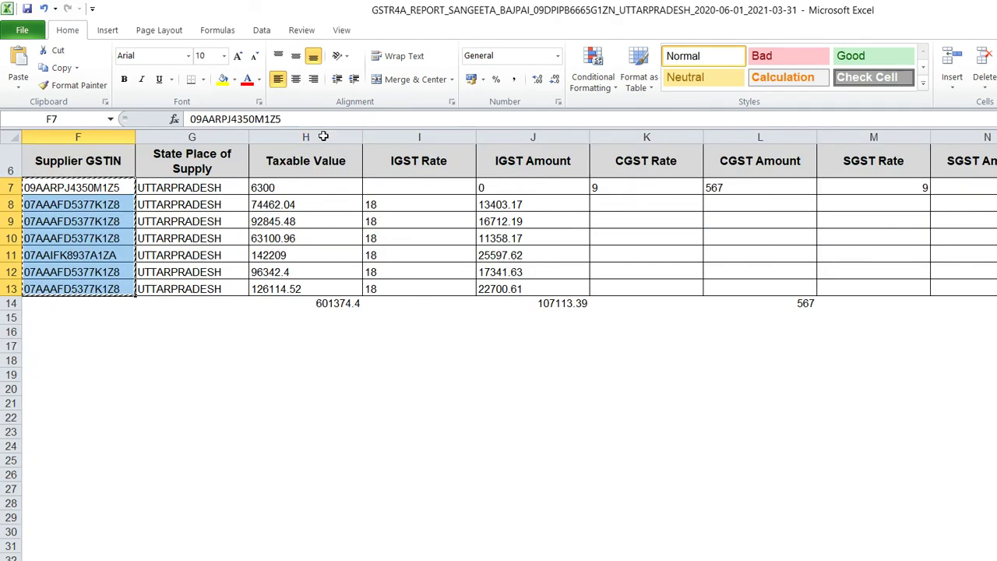
{"action": "key", "text": "alt+Tab"}
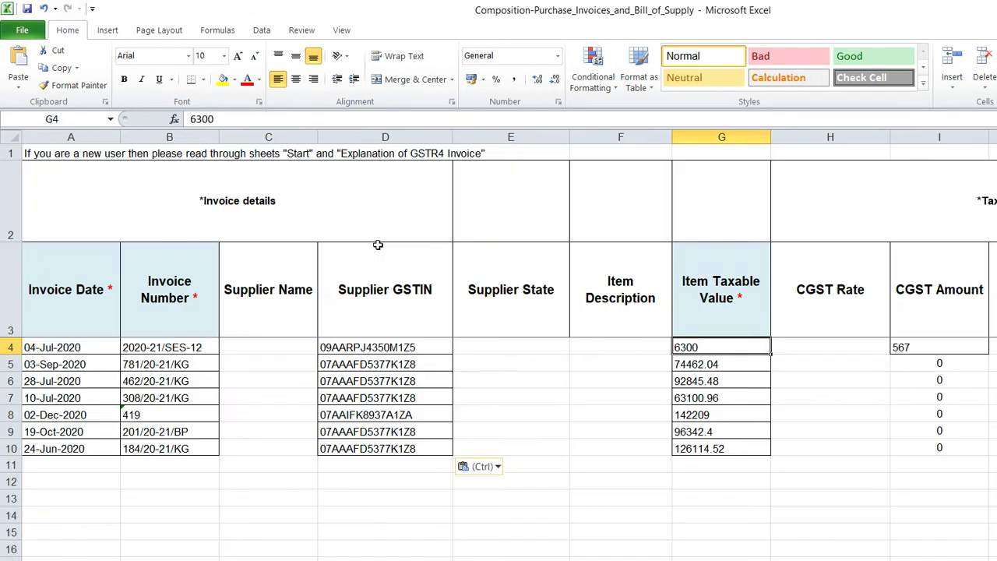
{"action": "left_click", "coordinate": [27, 8]}
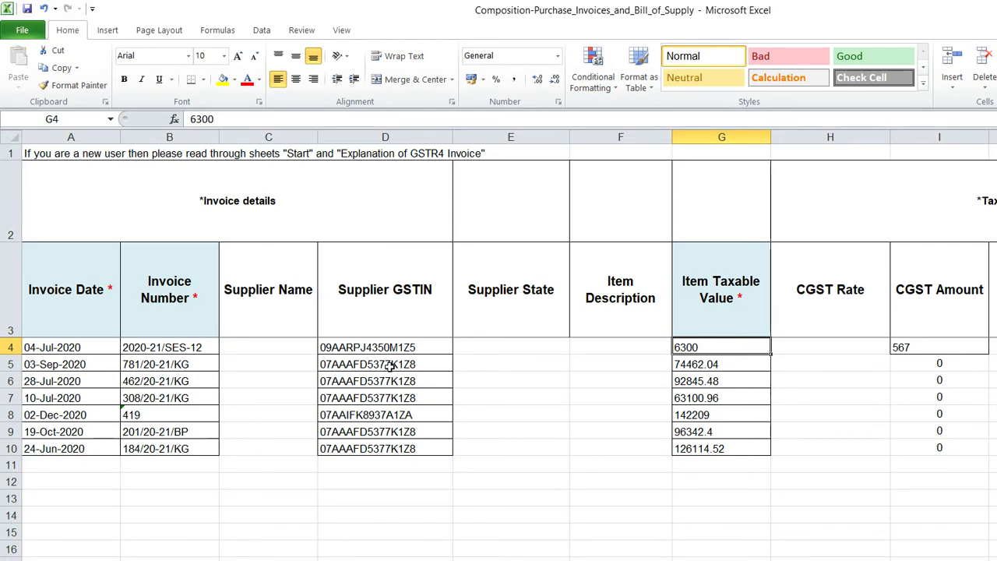
Keep the GST portal session alive, dismiss the template download options, and return to bulk import
{"action": "key", "text": "alt+Tab"}
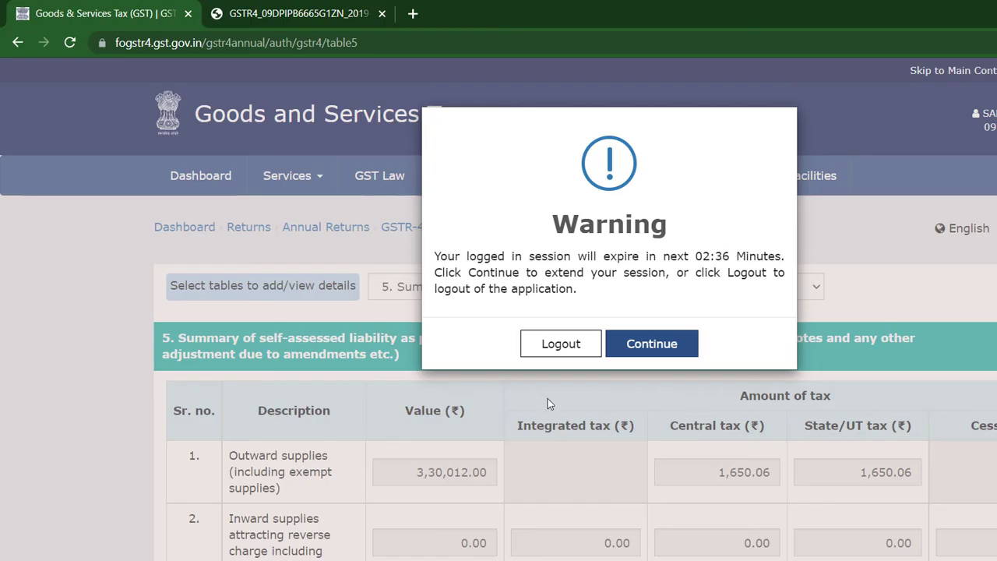
{"action": "key", "text": "Return"}
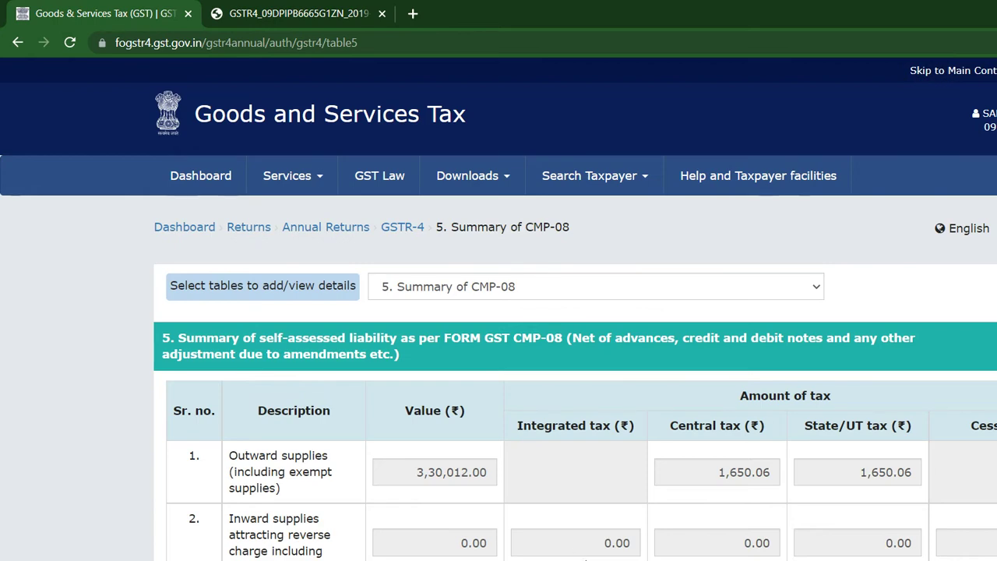
{"action": "key", "text": "alt+Tab"}
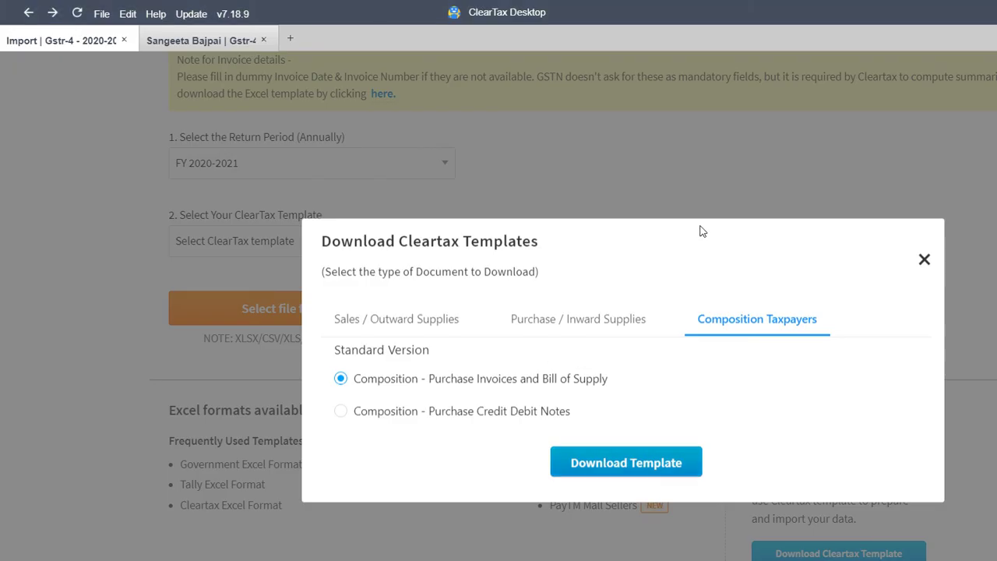
{"action": "left_click", "coordinate": [741, 215]}
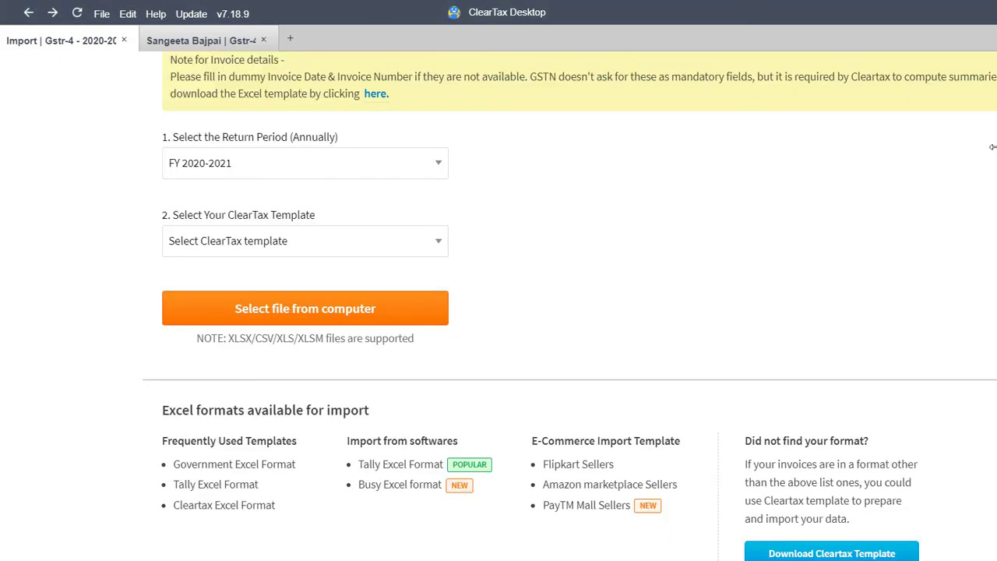
{"action": "scroll", "coordinate": [985, 150], "scroll_direction": "up", "scroll_amount": 4}
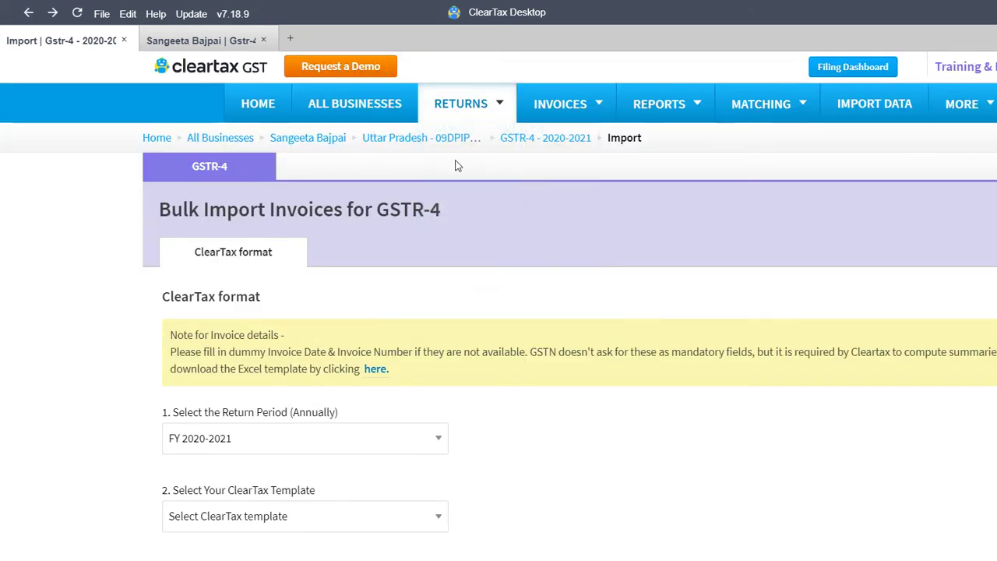
{"action": "left_click", "coordinate": [425, 118]}
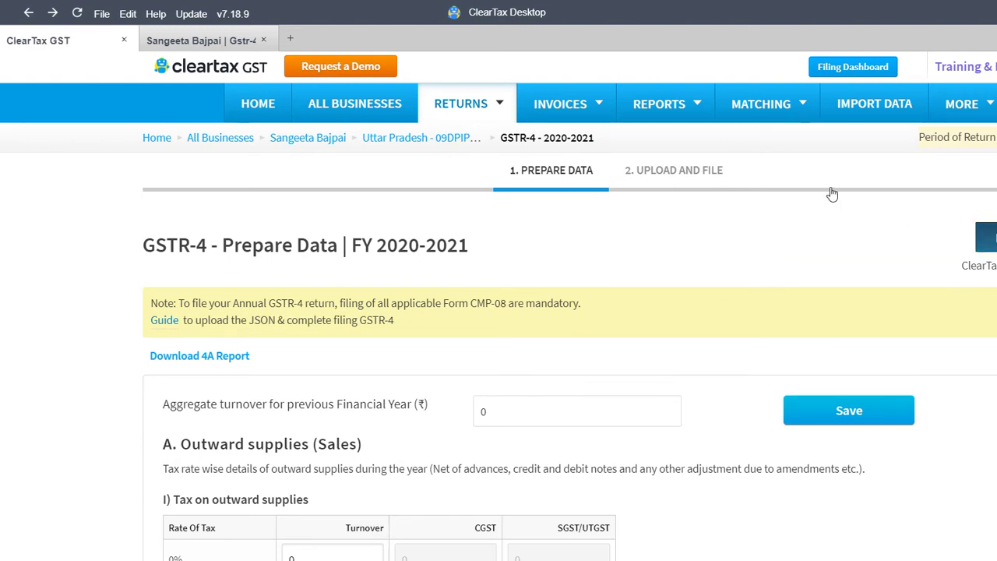
{"action": "key", "text": "alt+Left"}
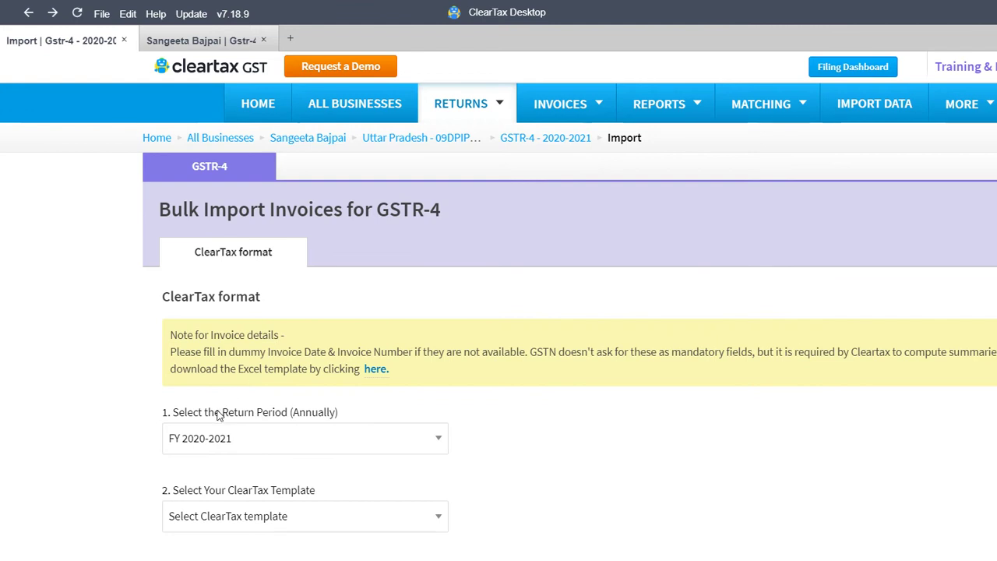
Choose the Composition - Purchase Invoices and Bill of Supply template and bring up the import file chooser
{"action": "key", "text": "alt+Down"}
{"action": "key", "text": "Down"}
{"action": "key", "text": "Return"}
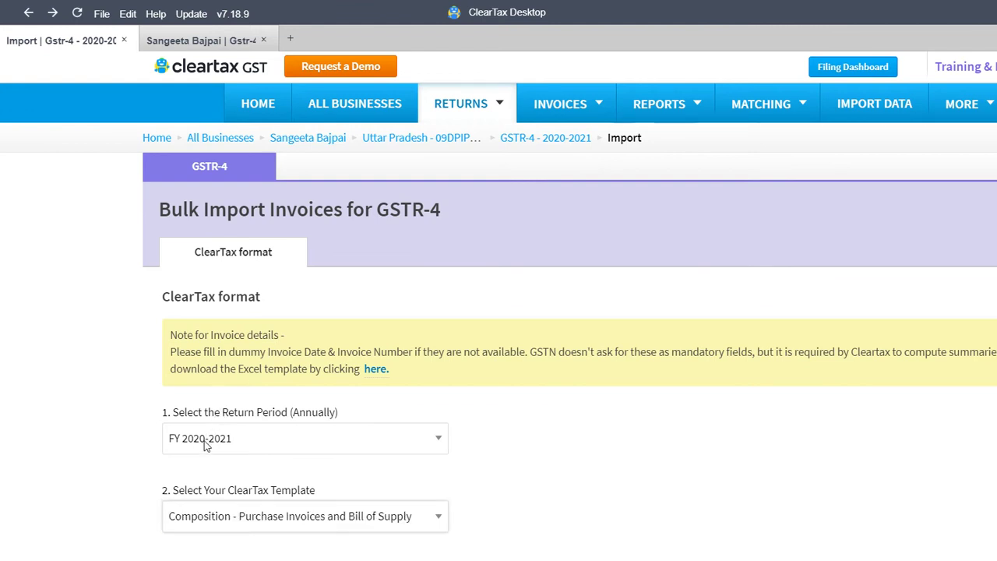
{"action": "key", "text": "Tab"}
{"action": "key", "text": "Return"}
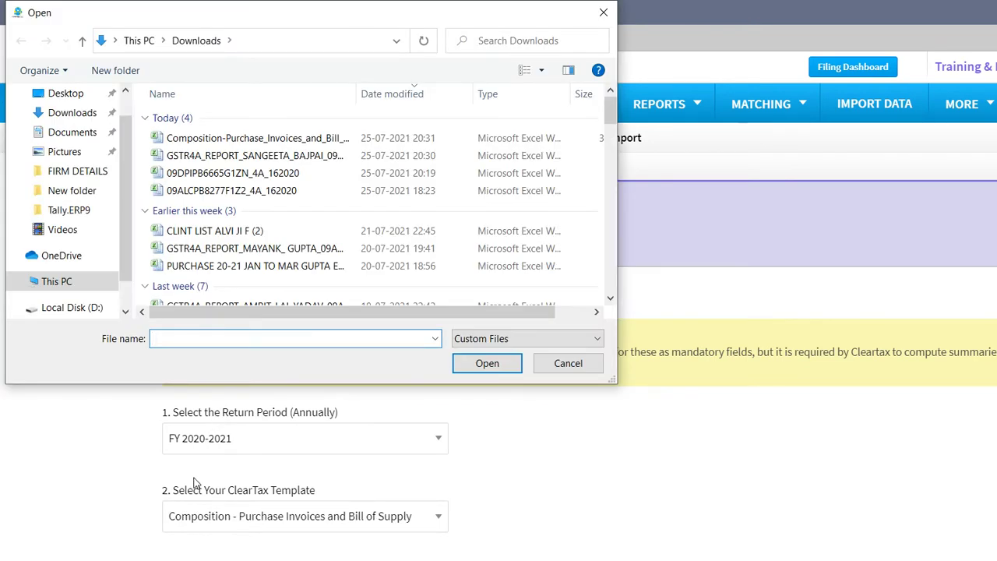
Select Composition-Purchase_Invoices_and_Bill_of_Supply in Downloads and upload it
{"action": "left_click", "coordinate": [279, 138]}
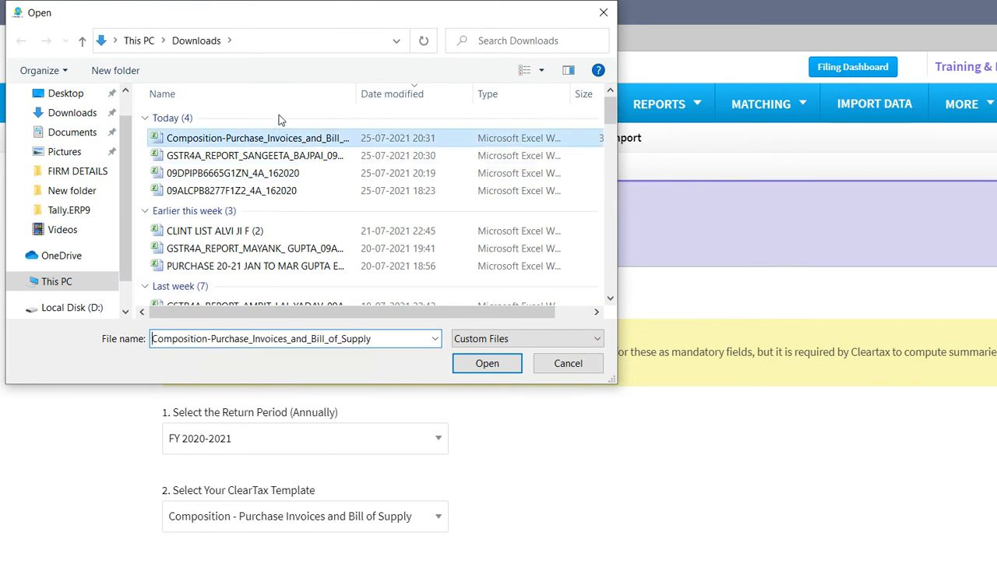
{"action": "key", "text": "Return"}
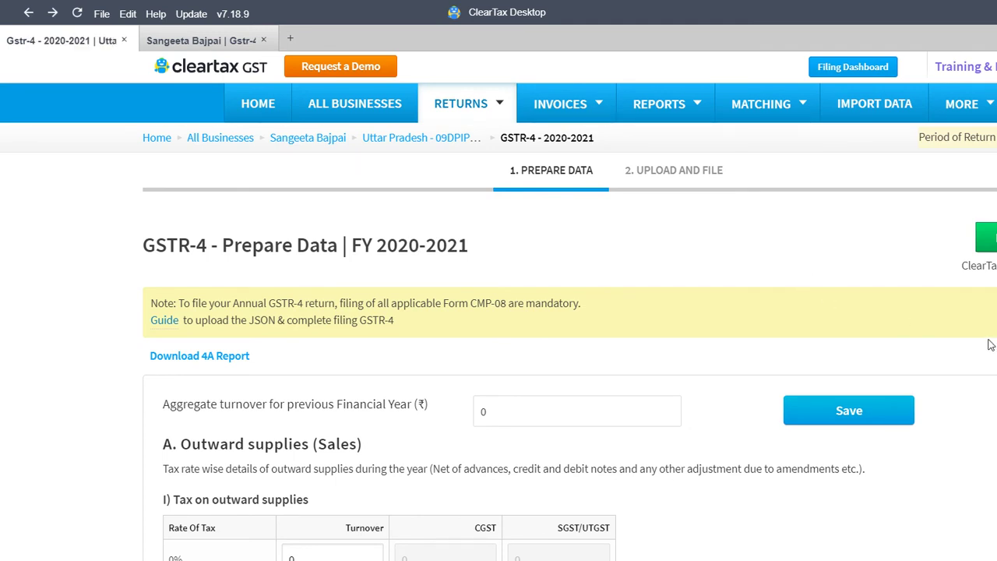
Scroll to section B inward supplies showing 7 documents, taxable 601374.4 and tax 108247.39
{"action": "scroll", "coordinate": [992, 321], "scroll_direction": "down", "scroll_amount": 7}
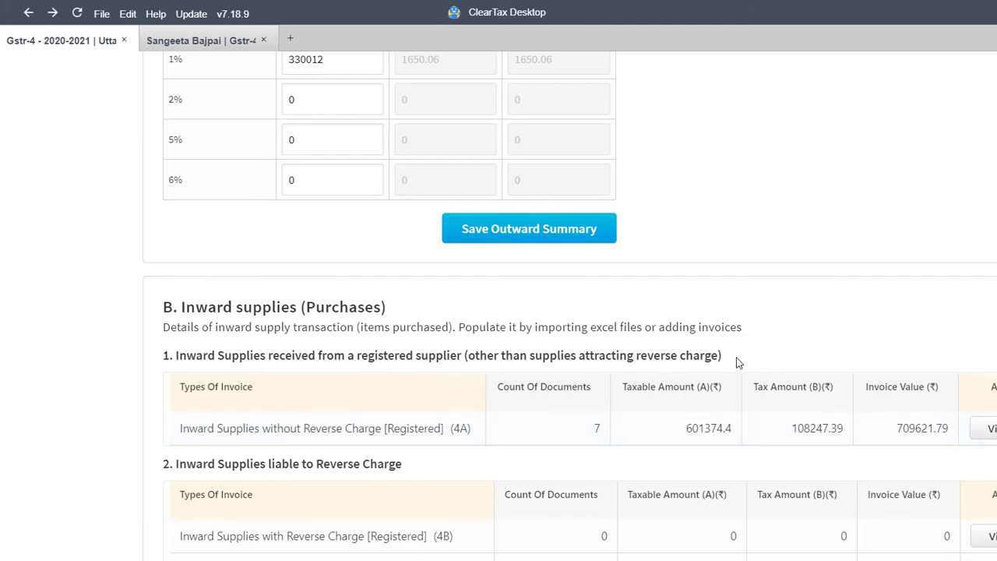
Bring up the Excel GSTR4A report and move down its Supplier GSTIN column
{"action": "key", "text": "alt+Tab"}
{"action": "key", "text": "alt+Tab"}
{"action": "key", "text": "alt+Tab"}
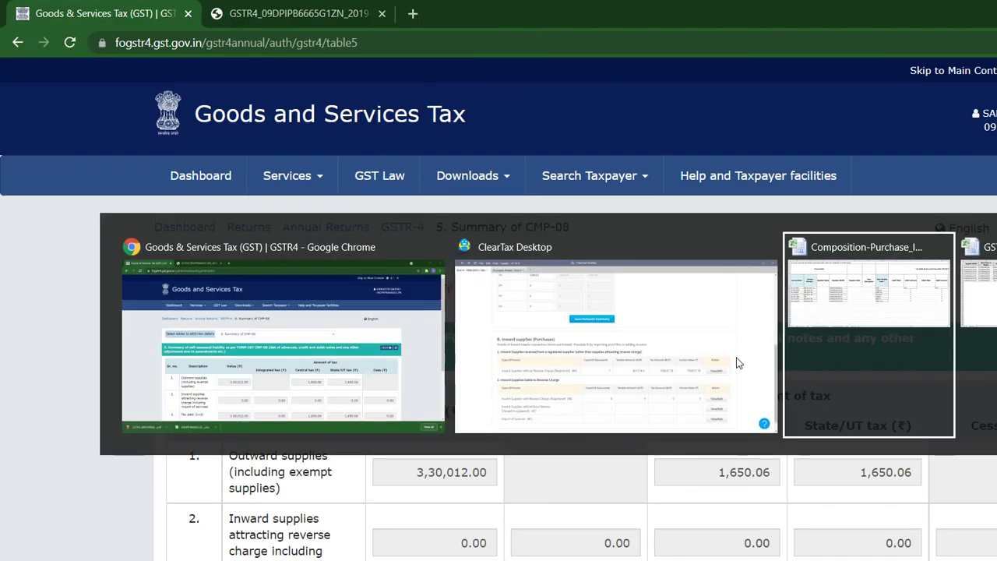
{"action": "key", "text": "alt+Tab"}
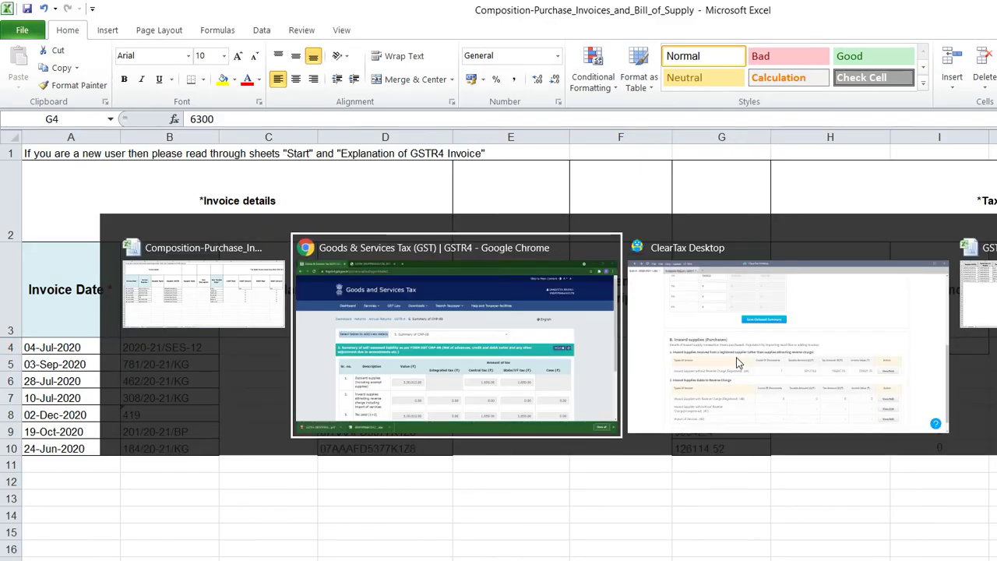
{"action": "key", "text": "alt+Tab"}
{"action": "key", "text": "alt+Tab"}
{"action": "key", "text": "Up"}
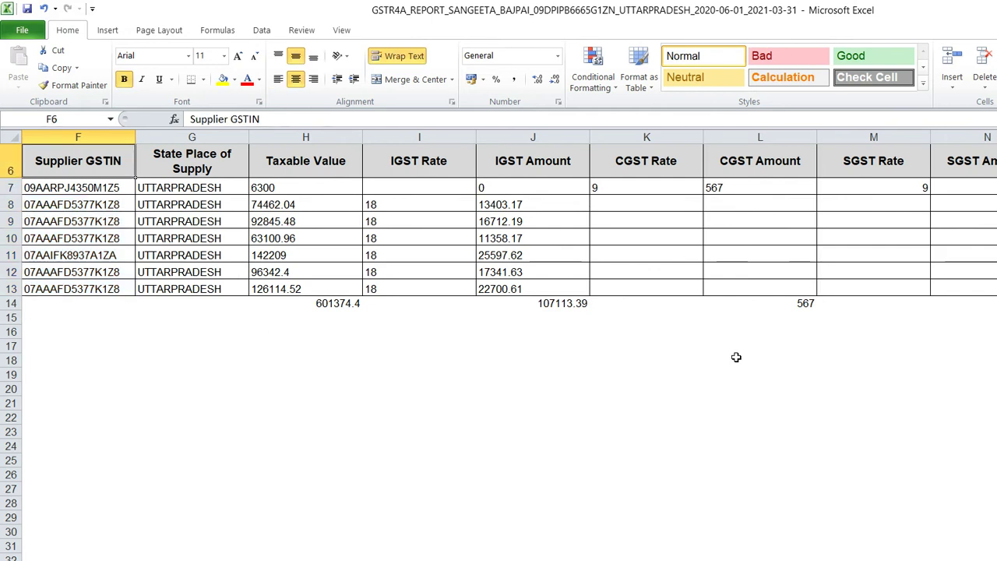
{"action": "key", "text": "Down"}
{"action": "key", "text": "Down"}
{"action": "key", "text": "Down"}
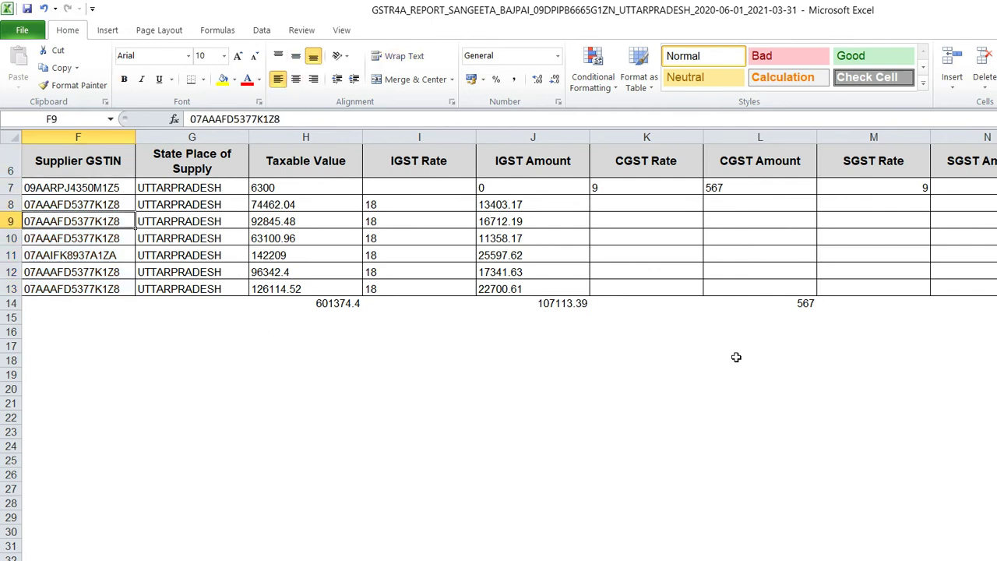
{"action": "mouse_move", "coordinate": [560, 554]}
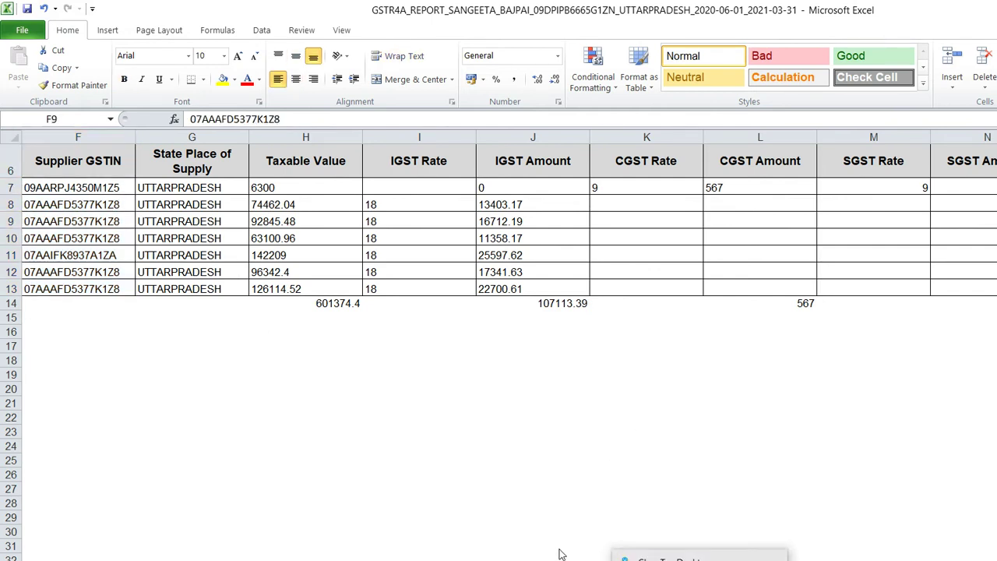
Compare ClearTax's inward totals with the report's row 14 IGST and tax totals
{"action": "key", "text": "alt+Tab"}
{"action": "key", "text": "alt+Tab"}
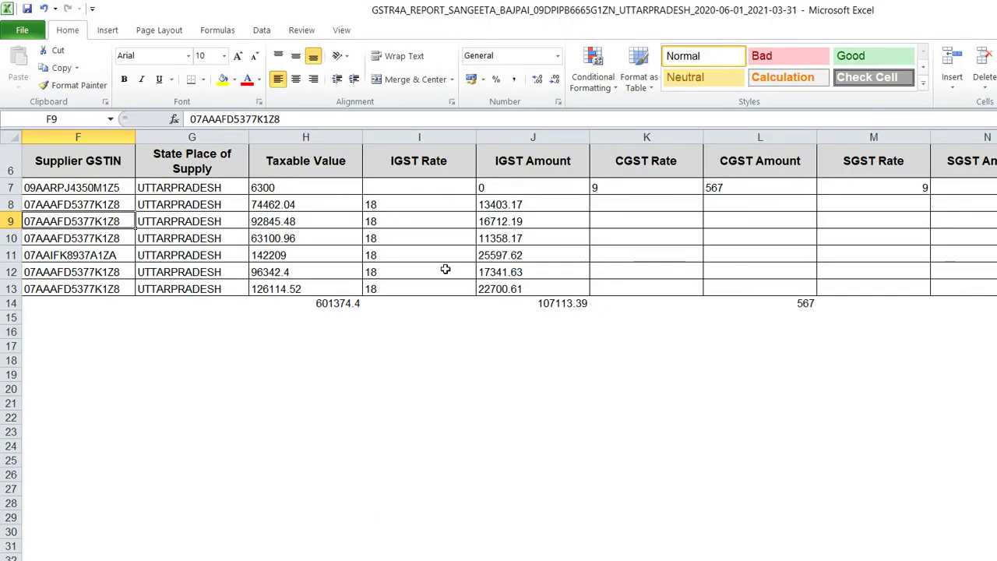
{"action": "key", "text": "Right"}
{"action": "key", "text": "Right"}
{"action": "key", "text": "Right"}
{"action": "key", "text": "Right"}
{"action": "key", "text": "Down"}
{"action": "key", "text": "Down"}
{"action": "key", "text": "Down"}
{"action": "key", "text": "Down"}
{"action": "key", "text": "Down"}
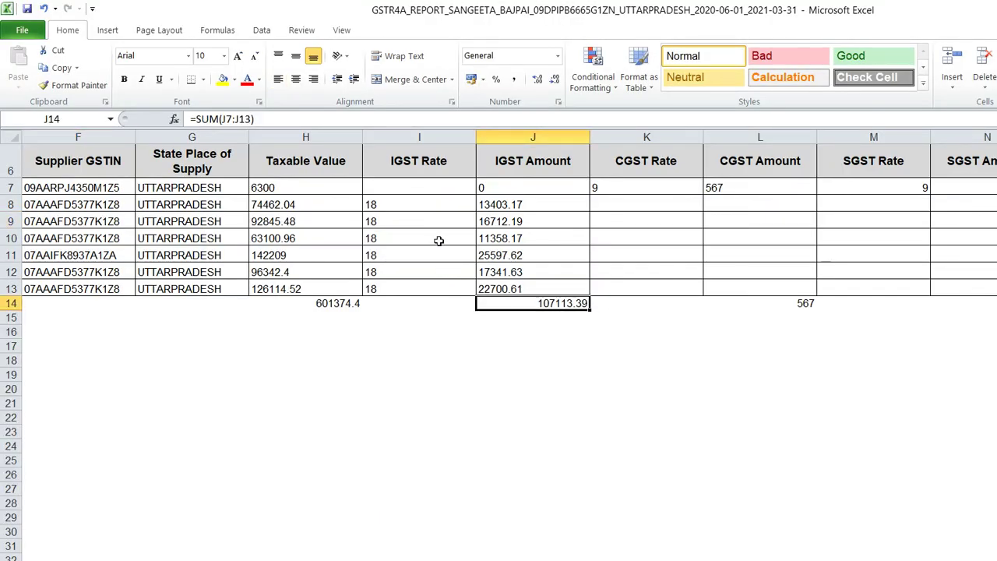
{"action": "key", "text": "shift+Right"}
{"action": "key", "text": "shift+Right"}
{"action": "key", "text": "shift+Right"}
{"action": "key", "text": "shift+Right"}
{"action": "key", "text": "shift+Right"}
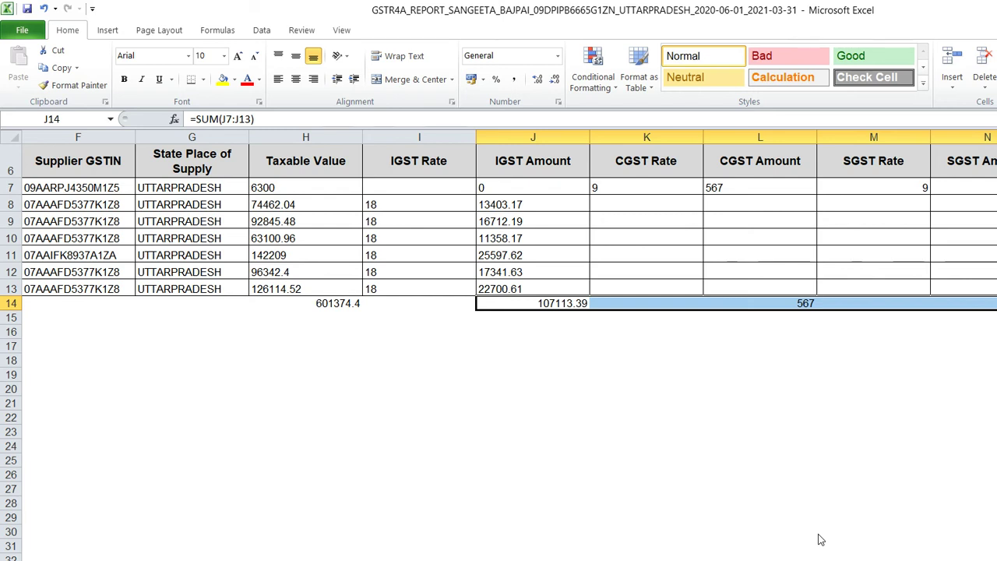
{"action": "left_click", "coordinate": [559, 555]}
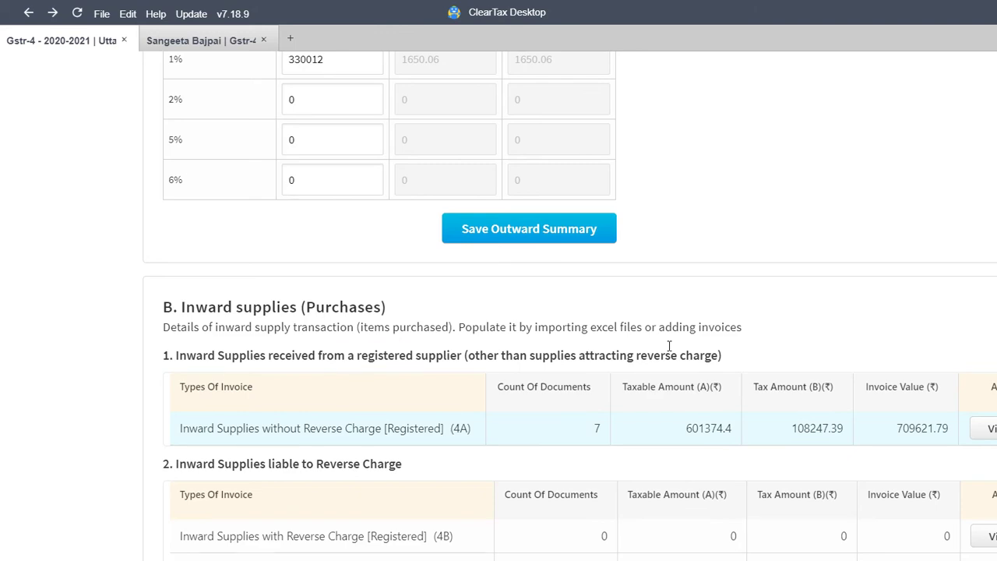
Select the row 14 totals from H14 (taxable 601374.4) and return to ClearTax
{"action": "key", "text": "alt+Tab"}
{"action": "key", "text": "Left"}
{"action": "key", "text": "Left"}
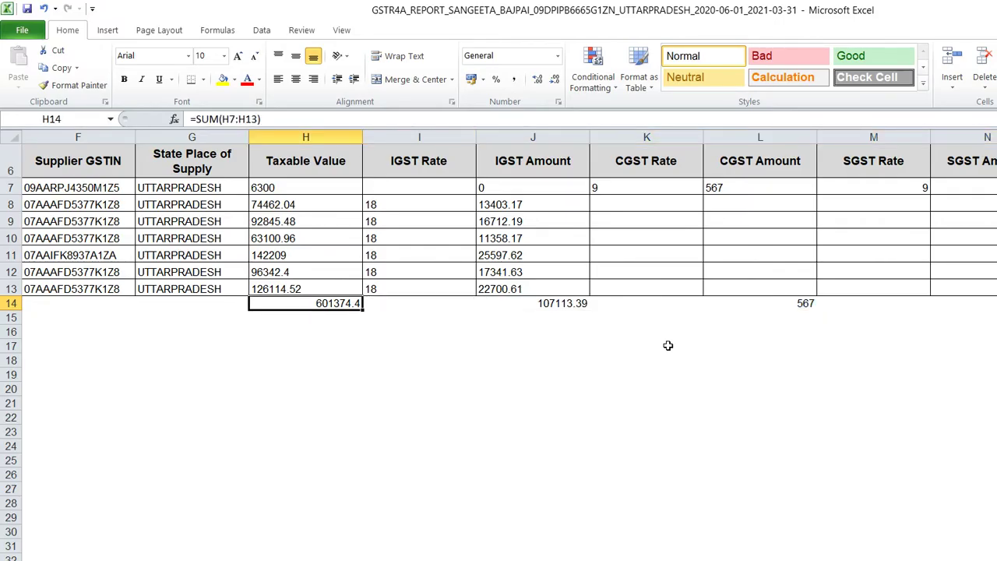
{"action": "key", "text": "shift+Right"}
{"action": "key", "text": "shift+Right"}
{"action": "key", "text": "shift+Right"}
{"action": "key", "text": "shift+Right"}
{"action": "key", "text": "shift+Right"}
{"action": "key", "text": "shift+Right"}
{"action": "key", "text": "shift+Right"}
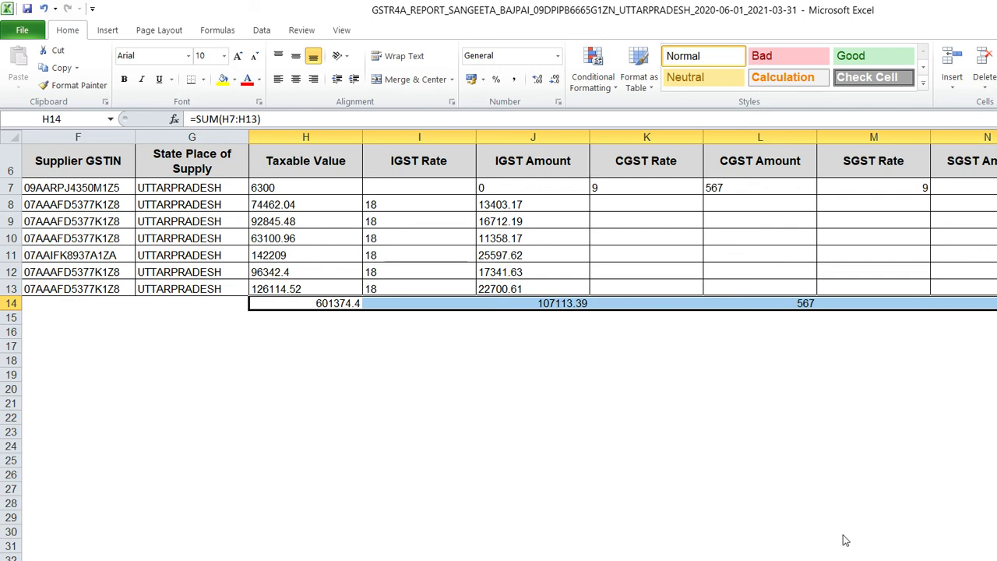
{"action": "key", "text": "alt+Tab"}
{"action": "key", "text": "alt+Tab"}
{"action": "key", "text": "alt+Tab"}
{"action": "key", "text": "alt+shift+Tab"}
{"action": "key", "text": "alt+shift+Tab"}
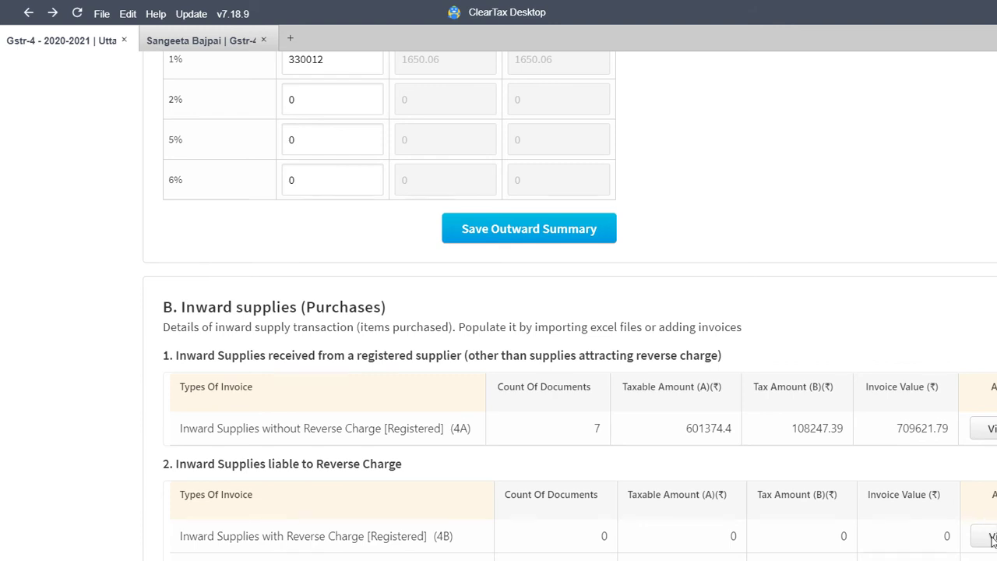
Scroll through the Prepare Data sales and purchase totals, then return to the Excel GSTR4A report
{"action": "scroll", "coordinate": [991, 522], "scroll_direction": "down", "scroll_amount": 1}
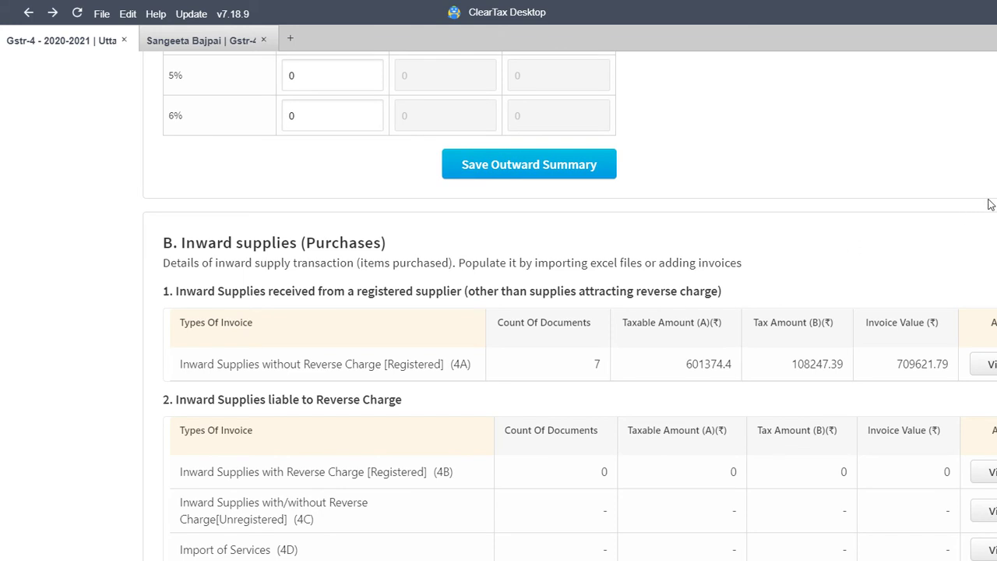
{"action": "scroll", "coordinate": [990, 204], "scroll_direction": "up", "scroll_amount": 10}
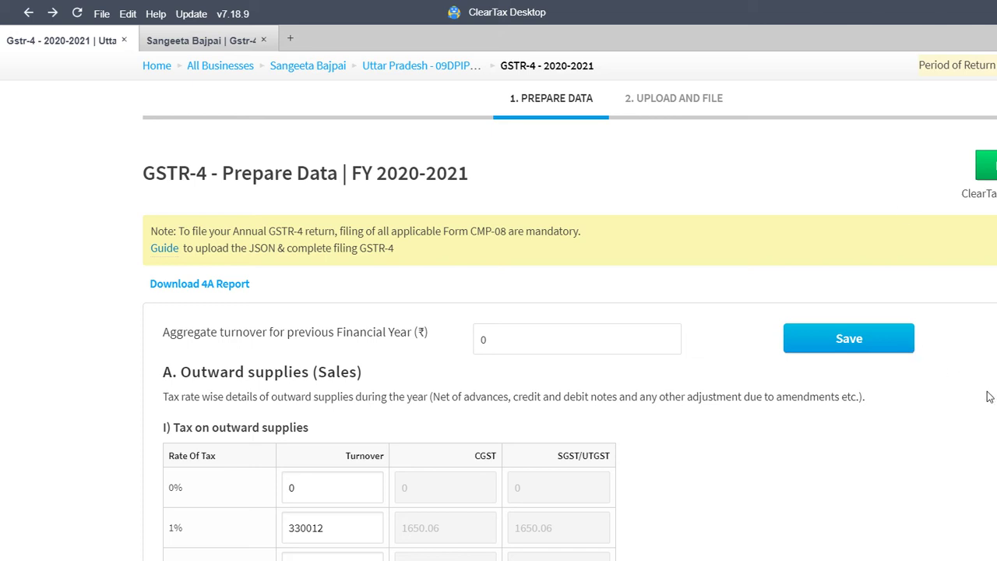
{"action": "scroll", "coordinate": [991, 389], "scroll_direction": "down", "scroll_amount": 7}
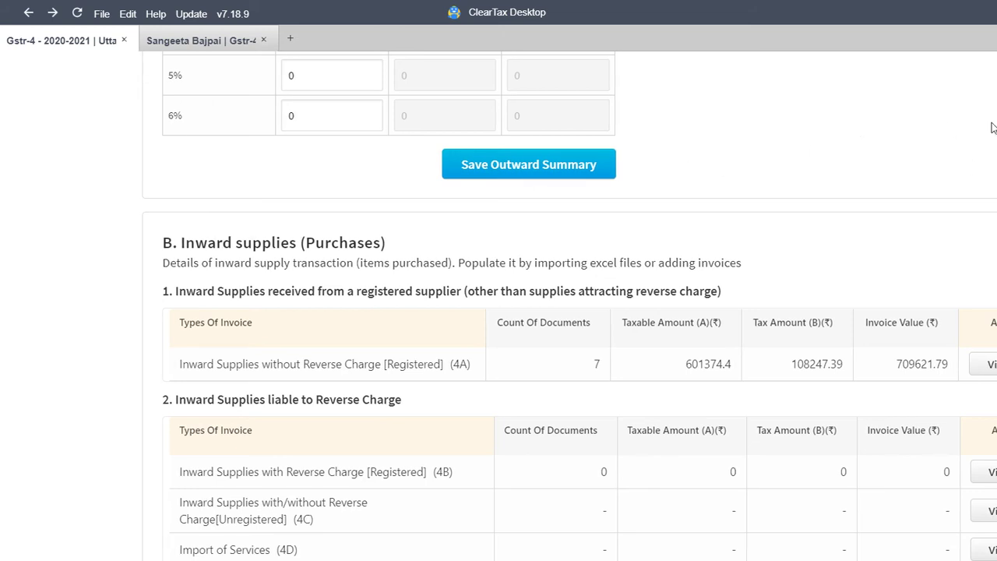
{"action": "scroll", "coordinate": [992, 125], "scroll_direction": "up", "scroll_amount": 7}
{"action": "key", "text": "alt+Tab"}
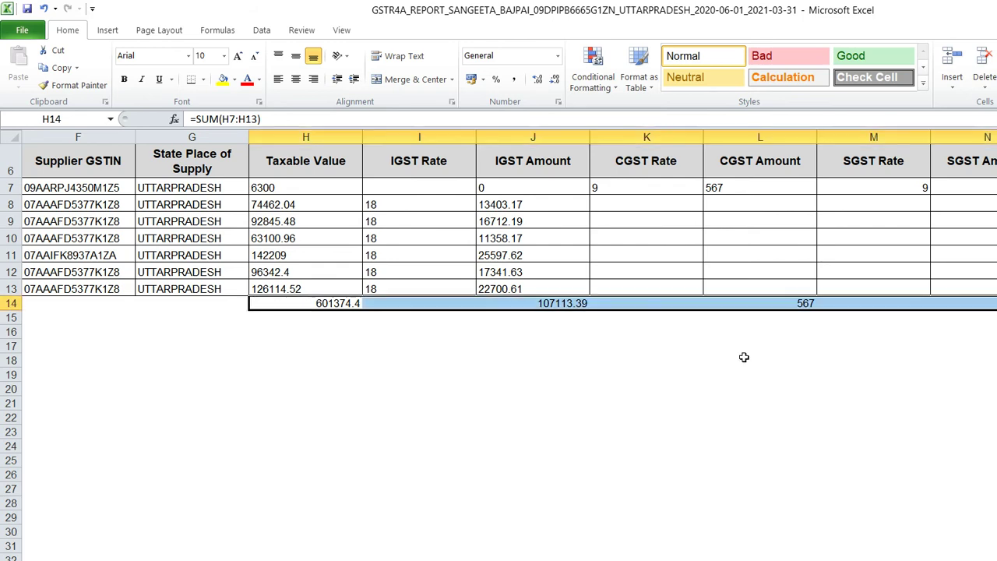
On the GST portal, go back to File Annual Returns and search financial year 2020-21
{"action": "left_click", "coordinate": [540, 555]}
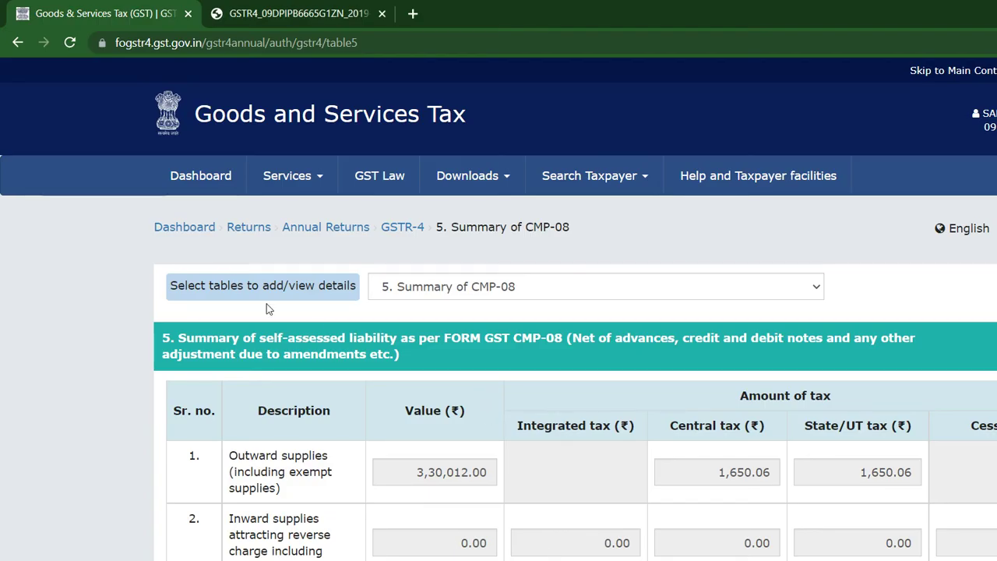
{"action": "key", "text": "alt+Left"}
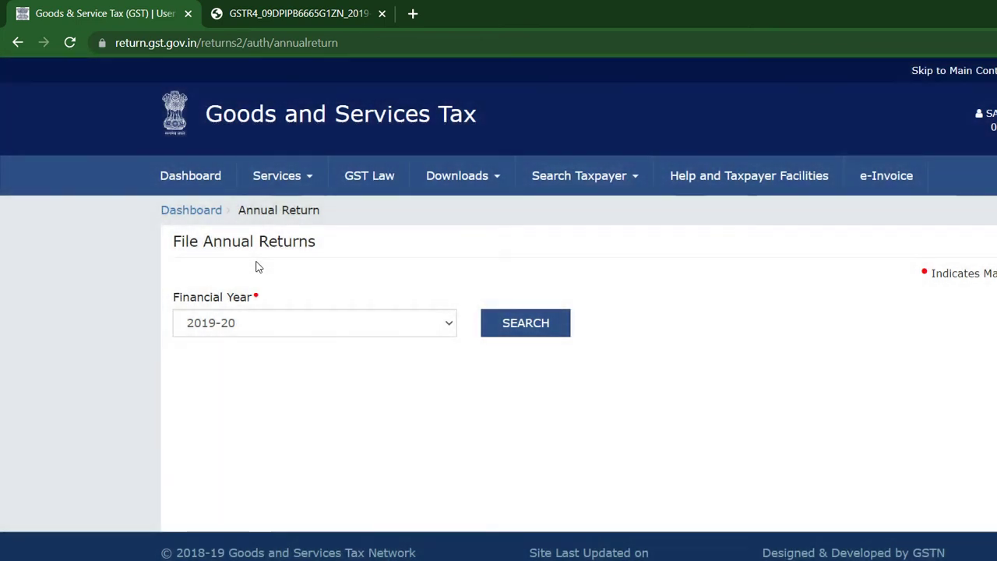
{"action": "left_click", "coordinate": [234, 315]}
{"action": "key", "text": "Down"}
{"action": "key", "text": "Down"}
{"action": "key", "text": "Return"}
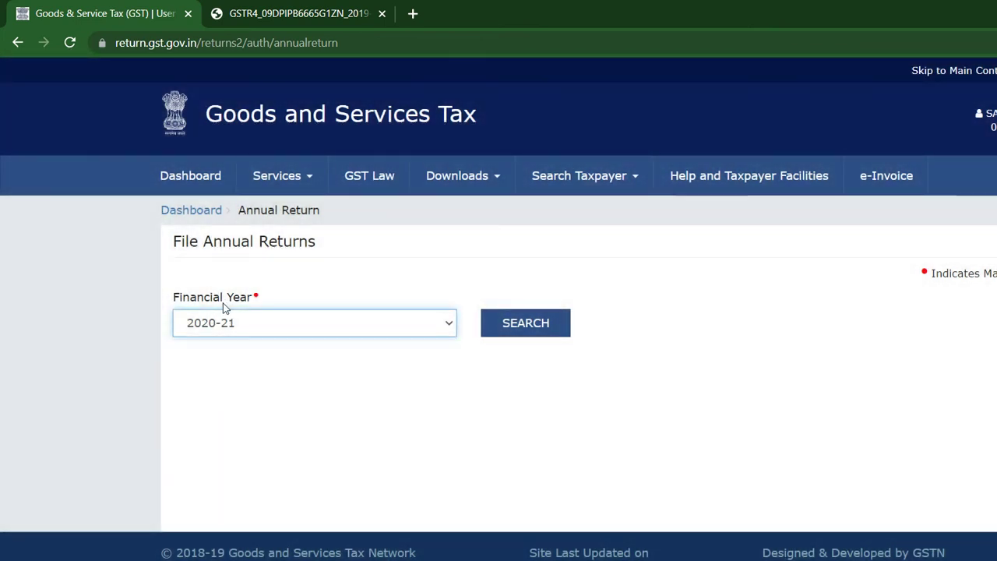
{"action": "key", "text": "Tab"}
{"action": "key", "text": "Return"}
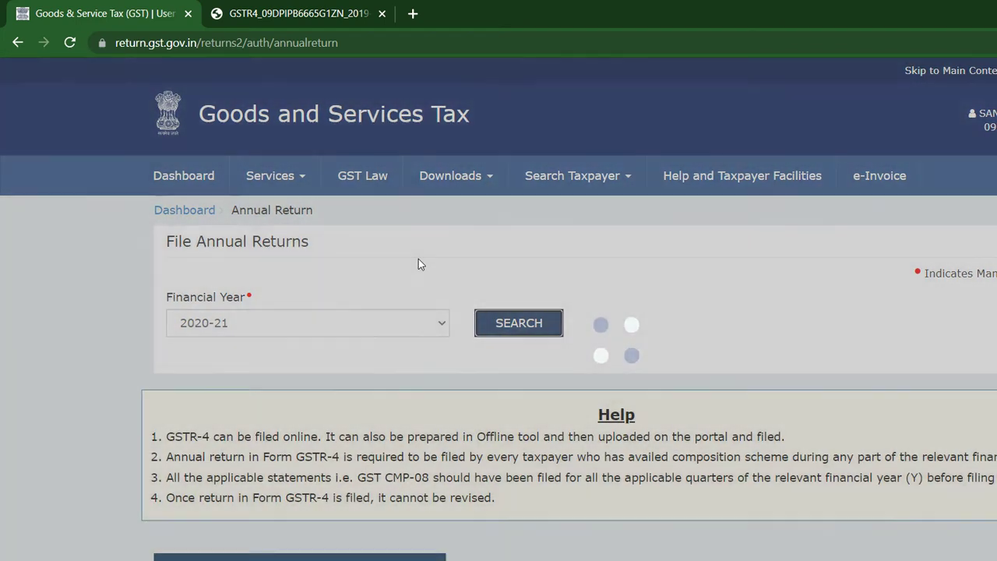
Glance at ClearTax's prepared data, then open Prepare Online and the Summary of CMP-08 table
{"action": "key", "text": "alt+Tab"}
{"action": "key", "text": "alt+Tab"}
{"action": "key", "text": "alt+Tab"}
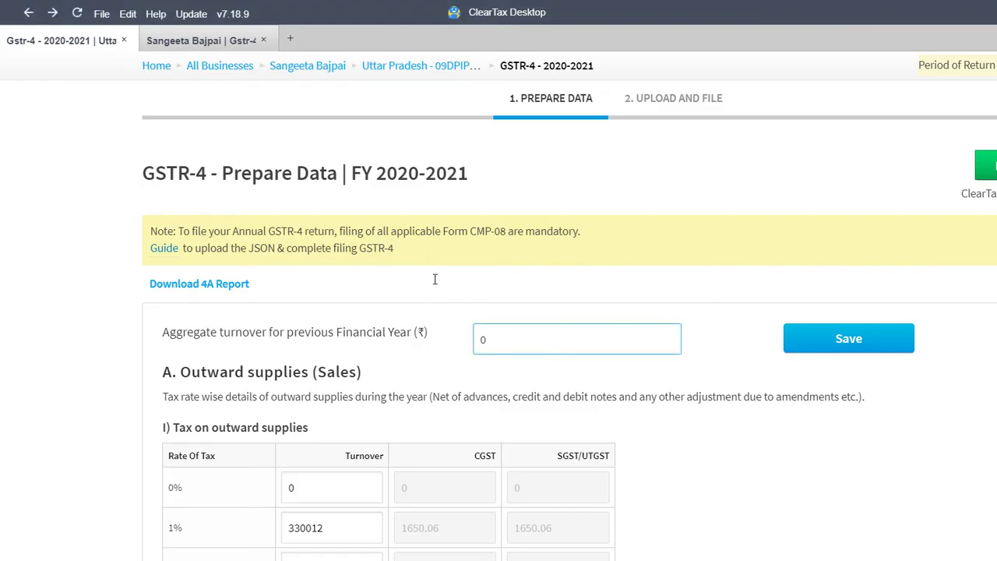
{"action": "left_click", "coordinate": [436, 290]}
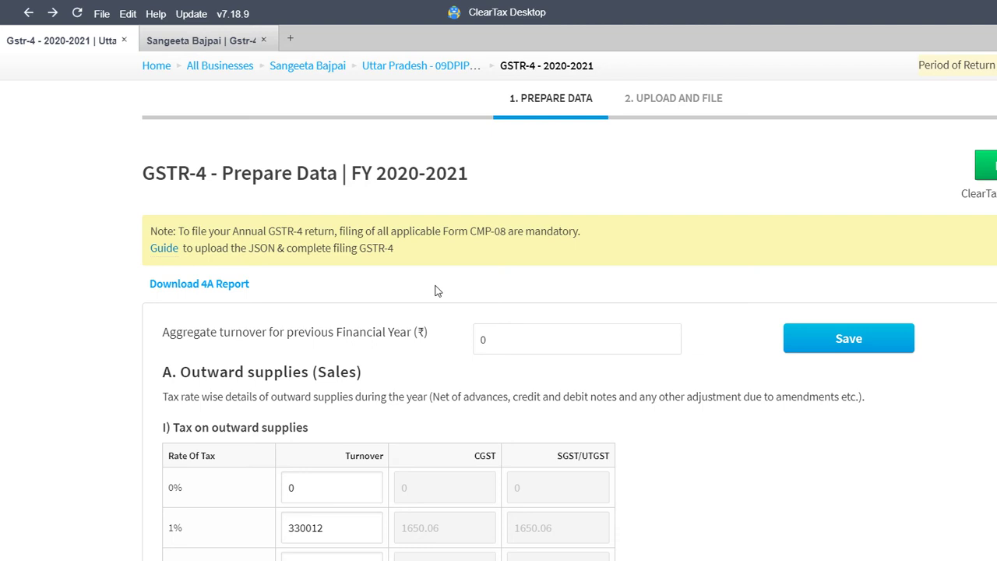
{"action": "key", "text": "Tab"}
{"action": "key", "text": "Tab"}
{"action": "key", "text": "Tab"}
{"action": "key", "text": "Tab"}
{"action": "key", "text": "alt+Tab"}
{"action": "key", "text": "alt+Tab"}
{"action": "key", "text": "alt+Tab"}
{"action": "key", "text": "alt+Tab"}
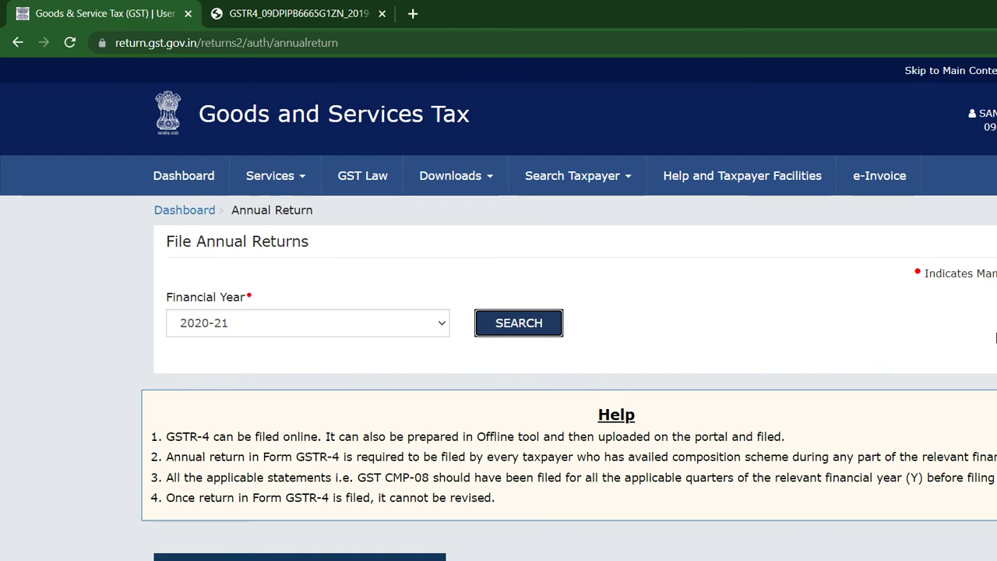
{"action": "scroll", "coordinate": [568, 394], "scroll_direction": "down", "scroll_amount": 6}
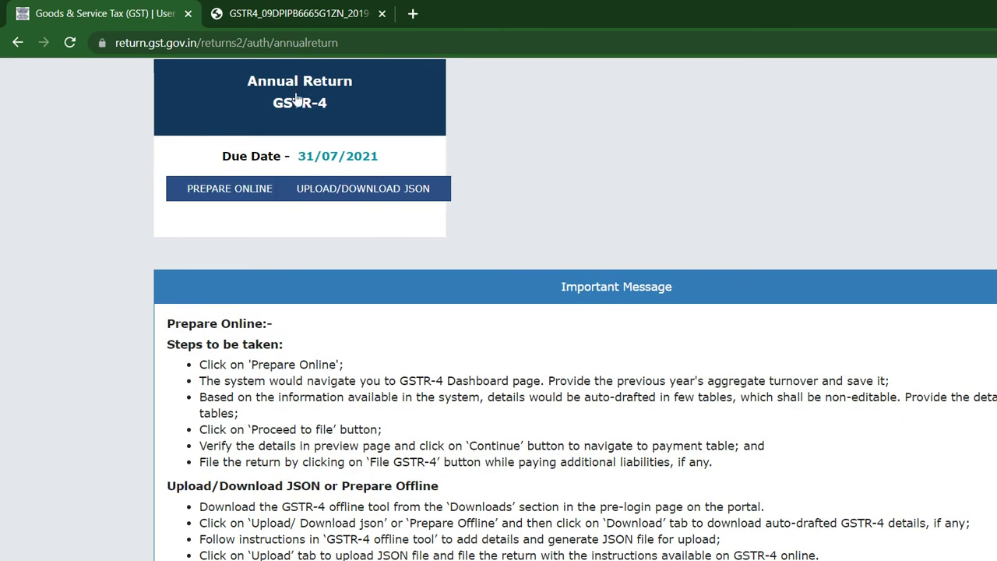
{"action": "left_click", "coordinate": [299, 98]}
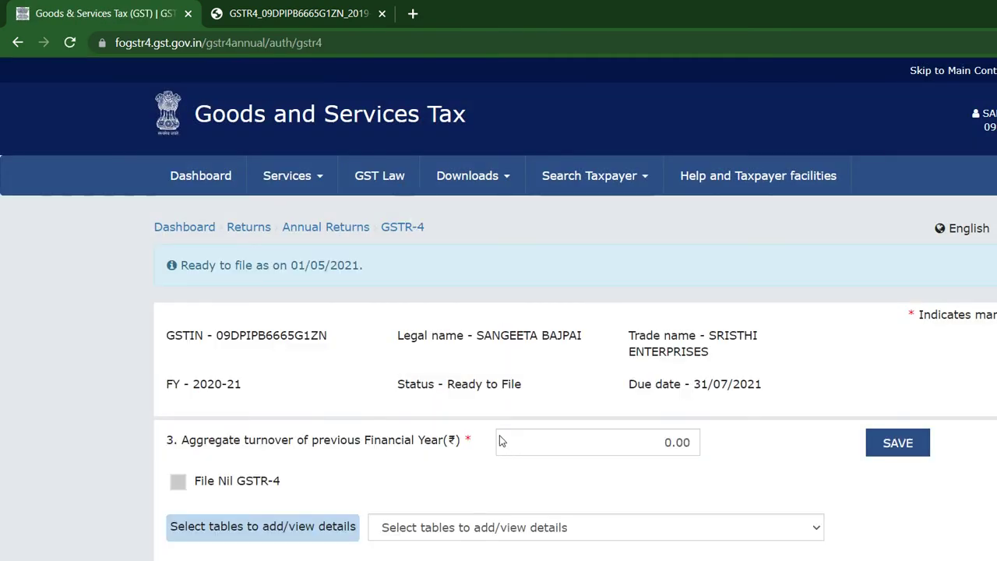
{"action": "key", "text": "alt+Down"}
{"action": "key", "text": "Return"}
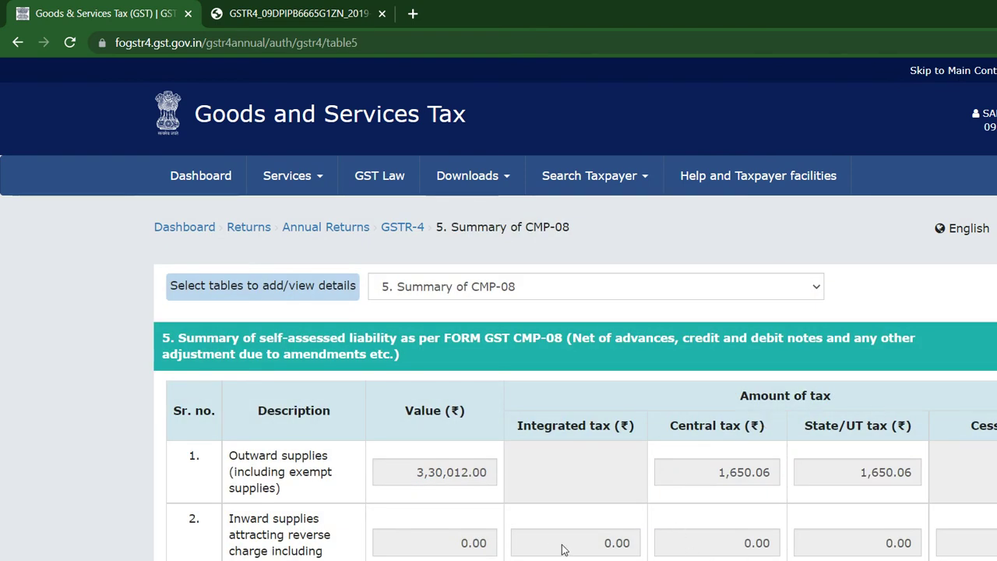
Compare the CMP-08 outward total 3,30,012.00 with ClearTax, then proceed to Upload and File
{"action": "key", "text": "alt+Tab"}
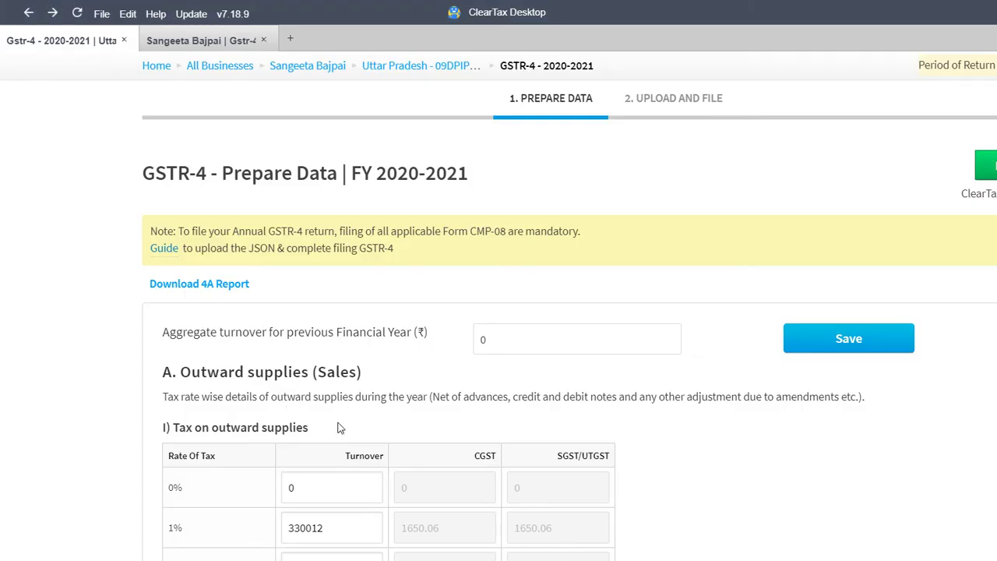
{"action": "key", "text": "alt+Tab"}
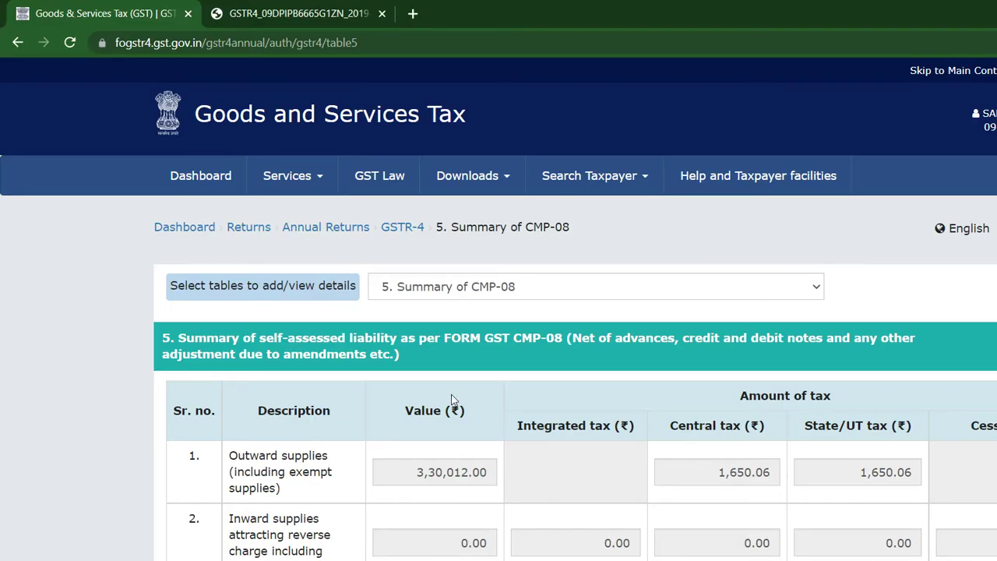
{"action": "key", "text": "alt+Tab"}
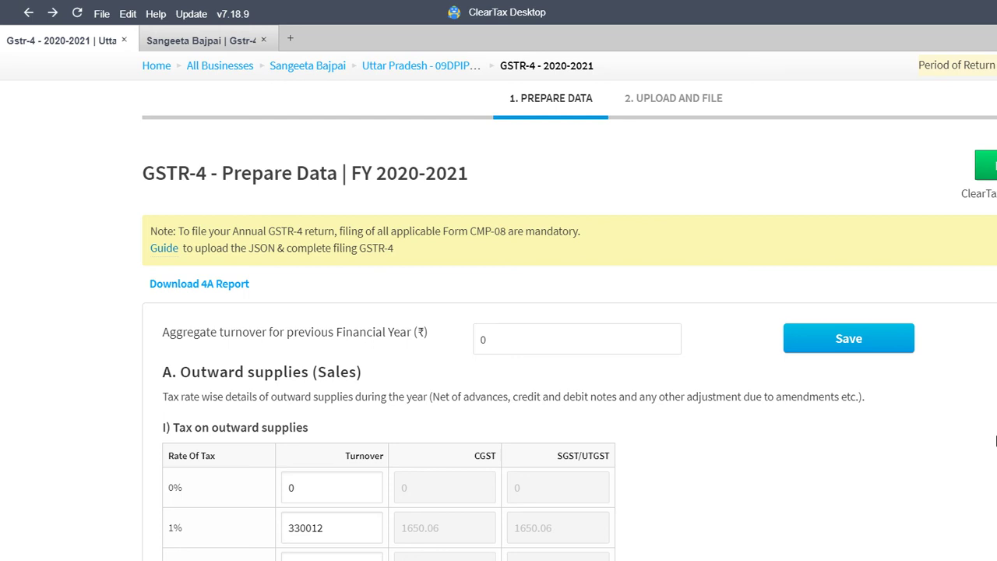
{"action": "left_click", "coordinate": [674, 98]}
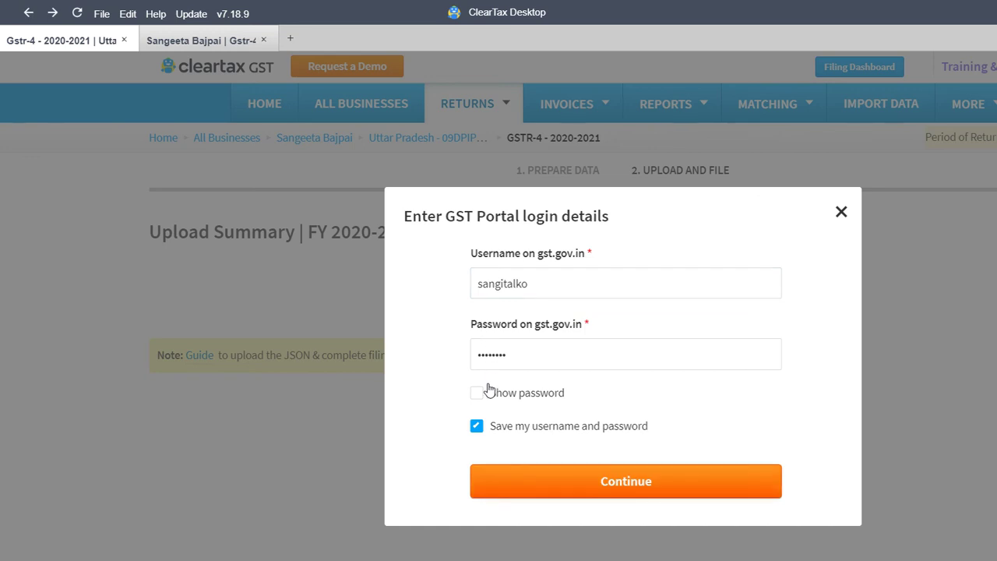
Log in to the GST portal with the saved credentials and the displayed captcha
{"action": "key", "text": "Return"}
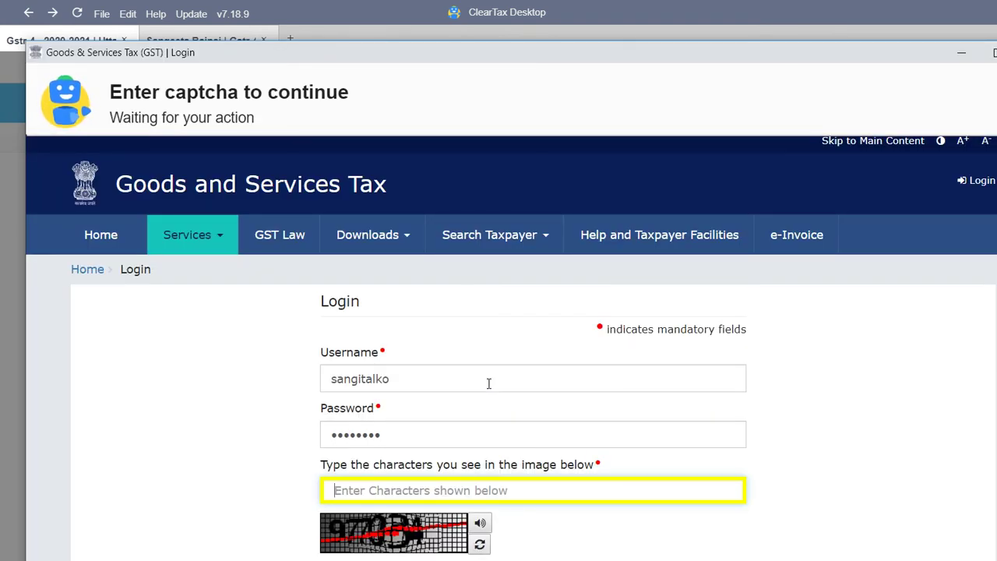
{"action": "type", "text": "977034"}
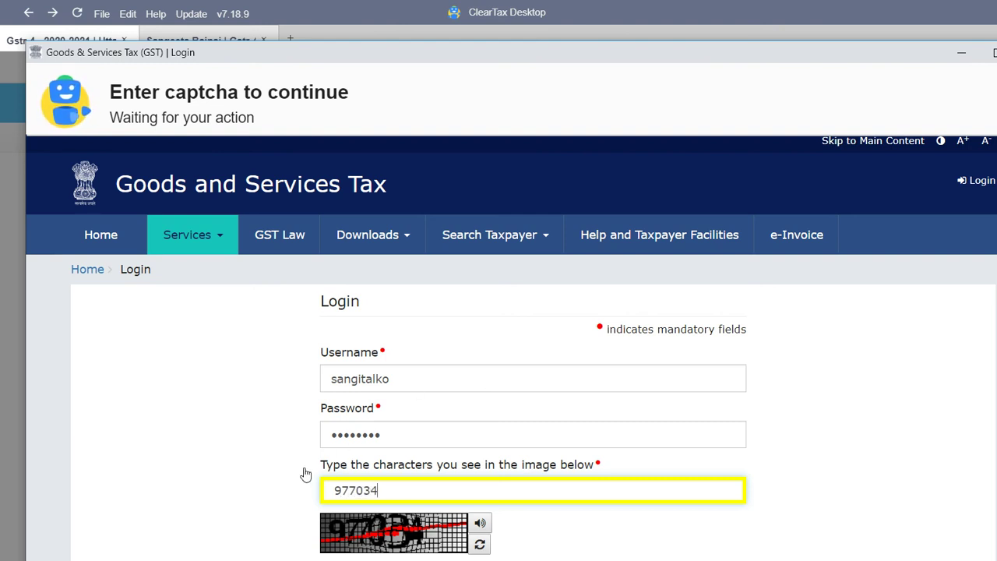
{"action": "key", "text": "Return"}
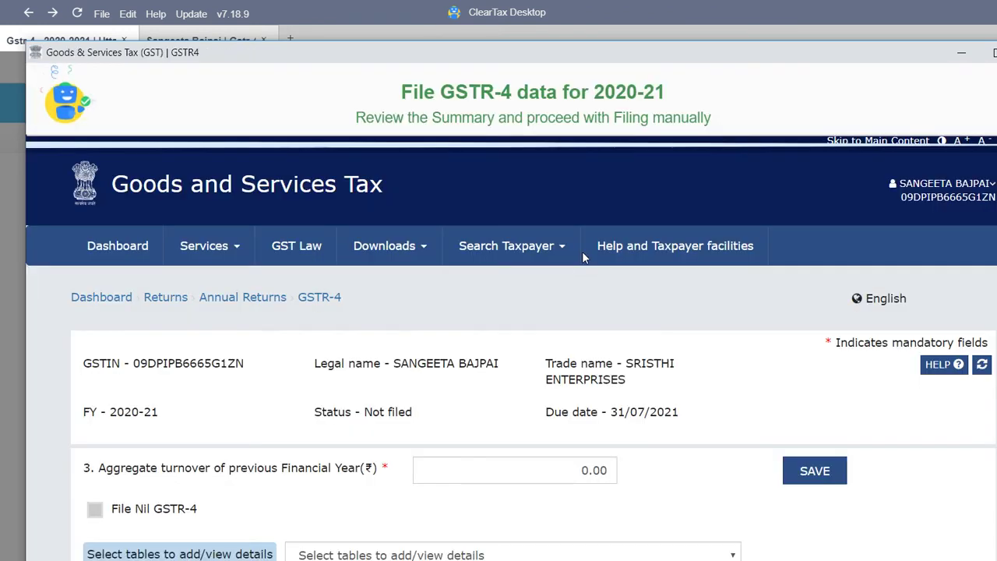
Maximize the portal window and scroll to the Ready to File summary and BACK/RESET/DOWNLOAD buttons
{"action": "scroll", "coordinate": [838, 444], "scroll_direction": "down", "scroll_amount": 2}
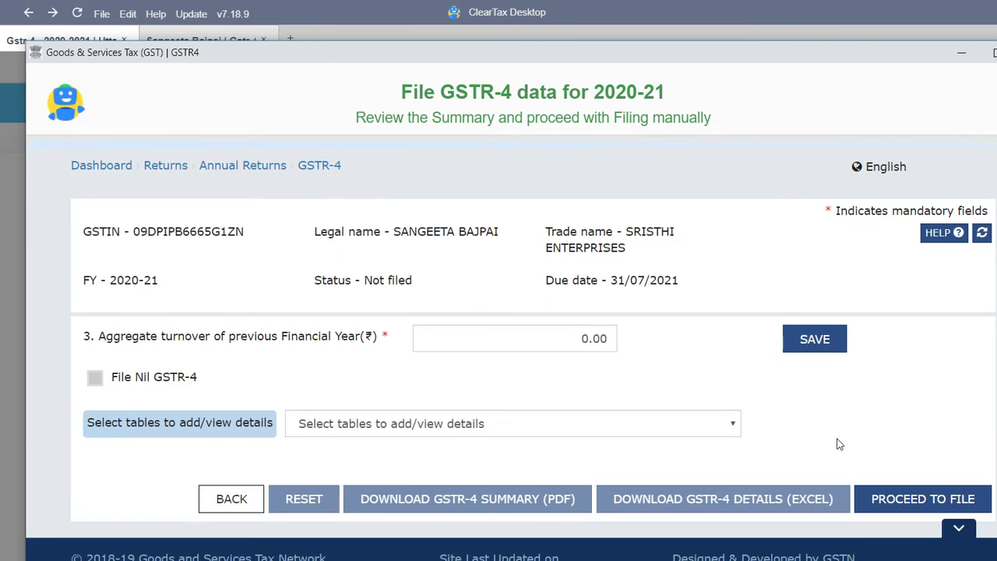
{"action": "double_click", "coordinate": [799, 46]}
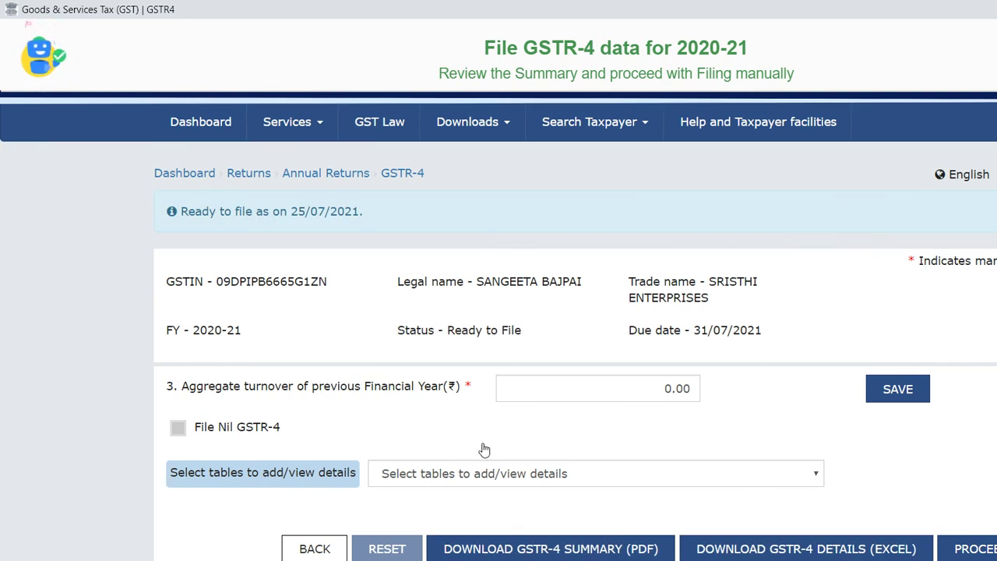
{"action": "scroll", "coordinate": [484, 449], "scroll_direction": "down", "scroll_amount": 1}
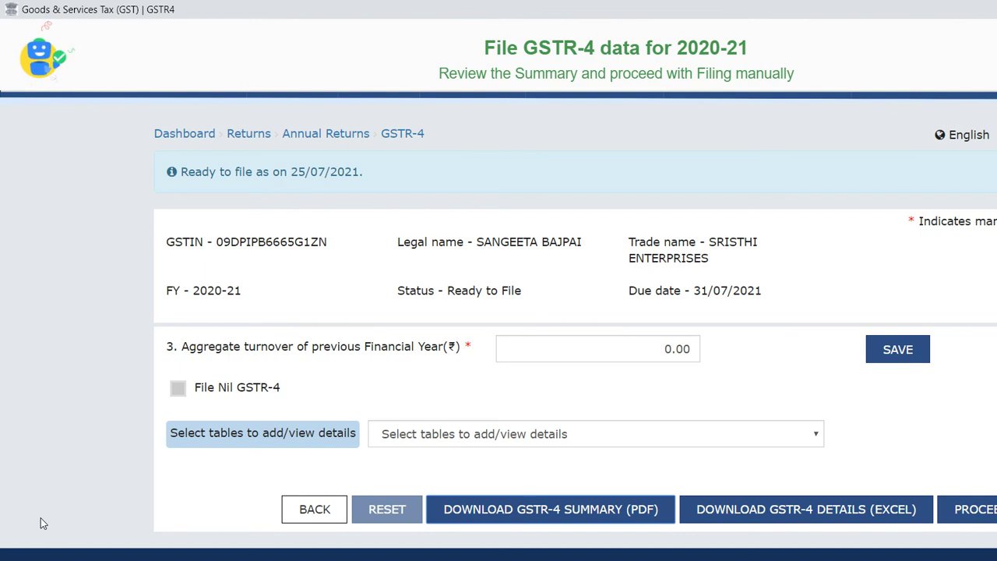
Download and maximize the GSTR-4 summary PDF (4A taxable 6,01,374.40), then go to the Composition-Purchase workbook
{"action": "left_click", "coordinate": [656, 549]}
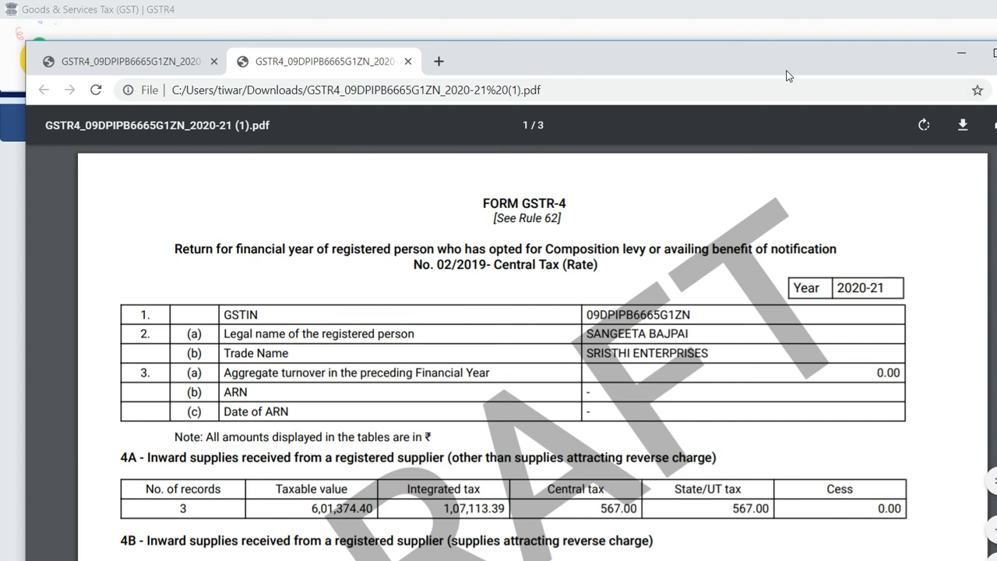
{"action": "left_click", "coordinate": [990, 53]}
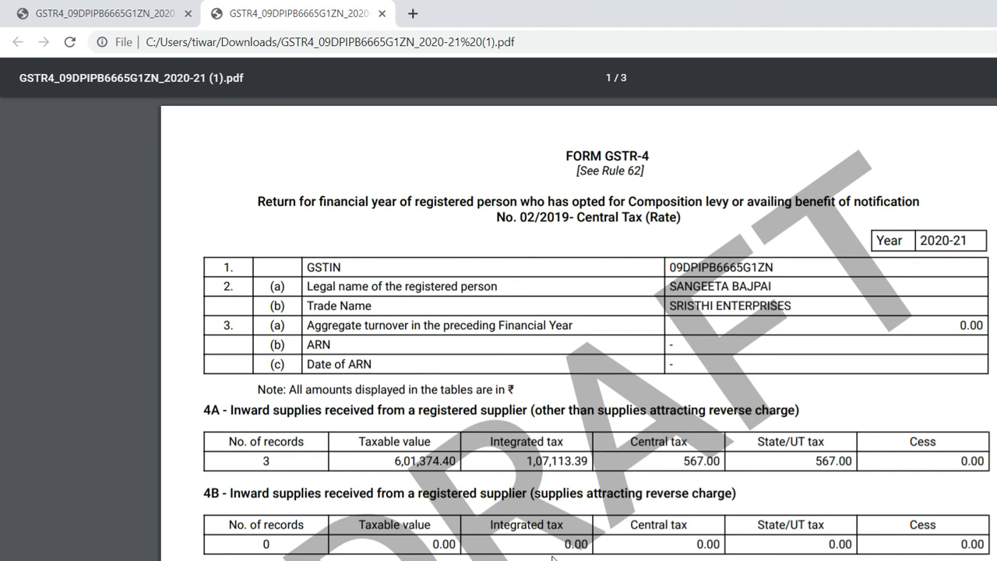
{"action": "key", "text": "alt+Tab"}
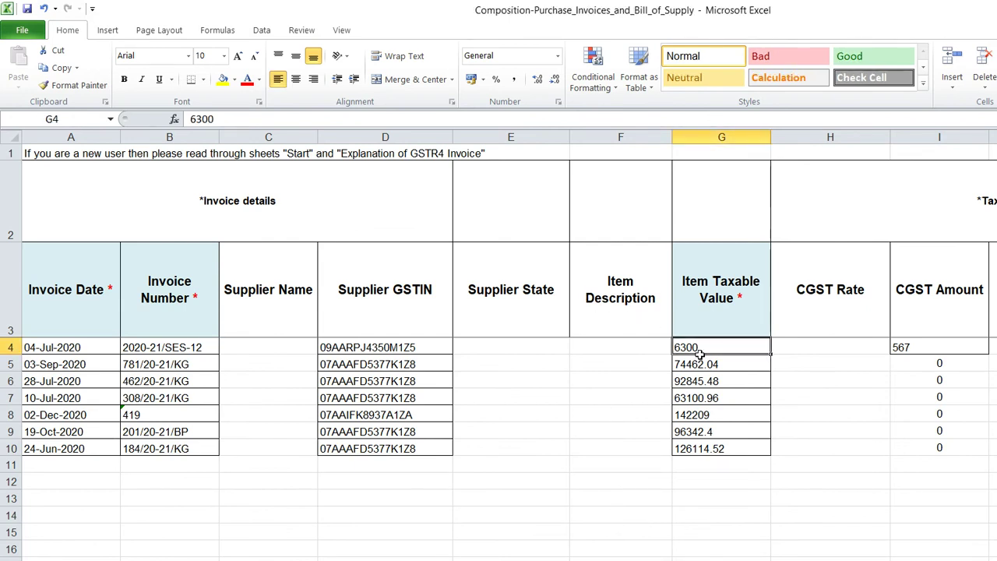
Revisit ClearTax's GSTR-4 Prepare Data step and scroll through its totals
{"action": "left_click", "coordinate": [561, 552]}
{"action": "left_click", "coordinate": [556, 168]}
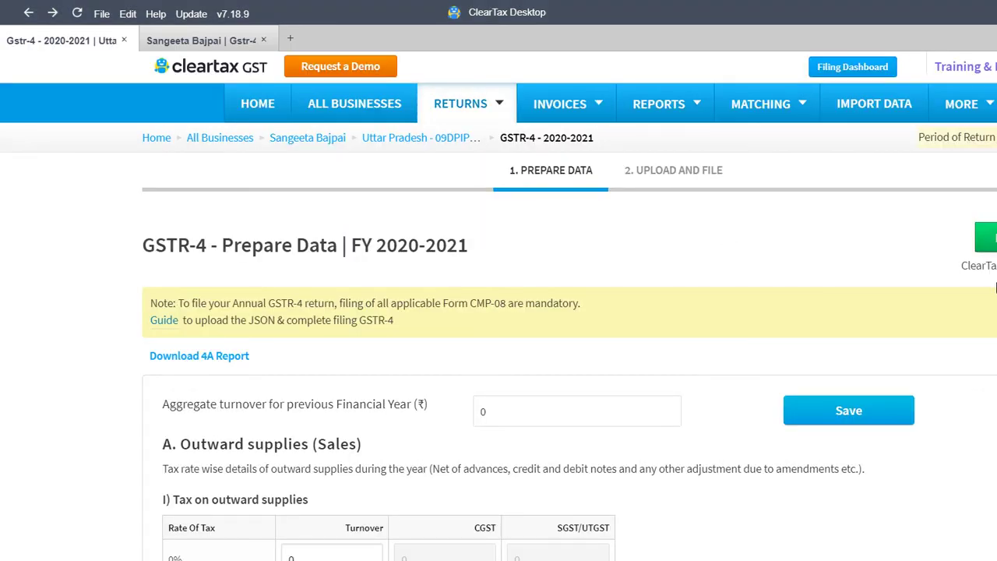
{"action": "key", "text": "alt+Tab"}
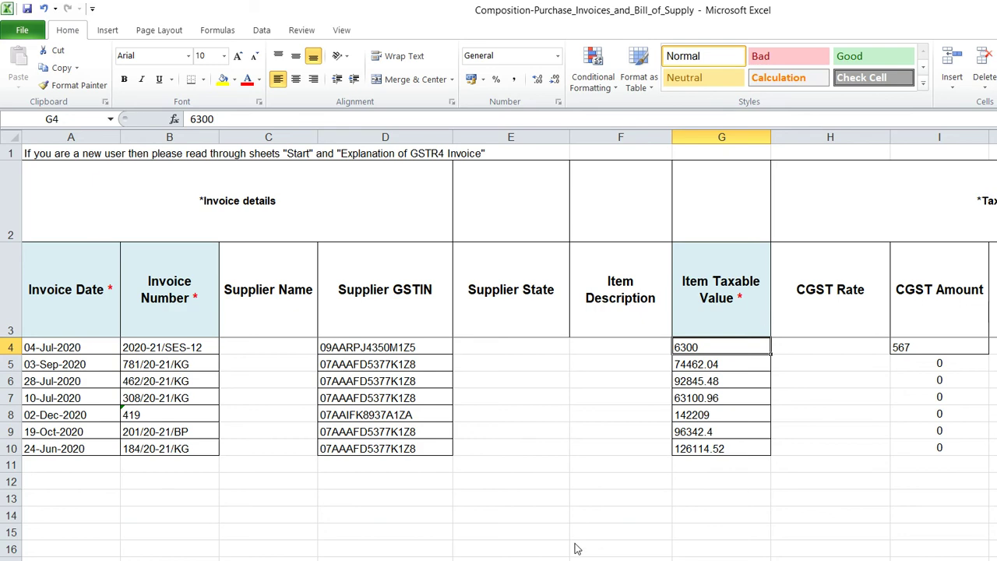
{"action": "left_click", "coordinate": [575, 549]}
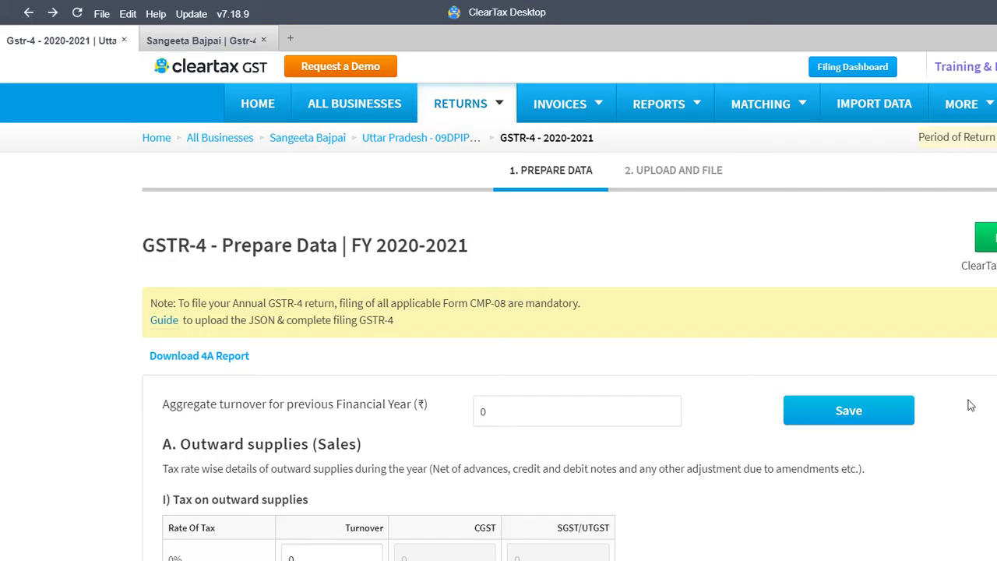
{"action": "scroll", "coordinate": [990, 398], "scroll_direction": "down", "scroll_amount": 7}
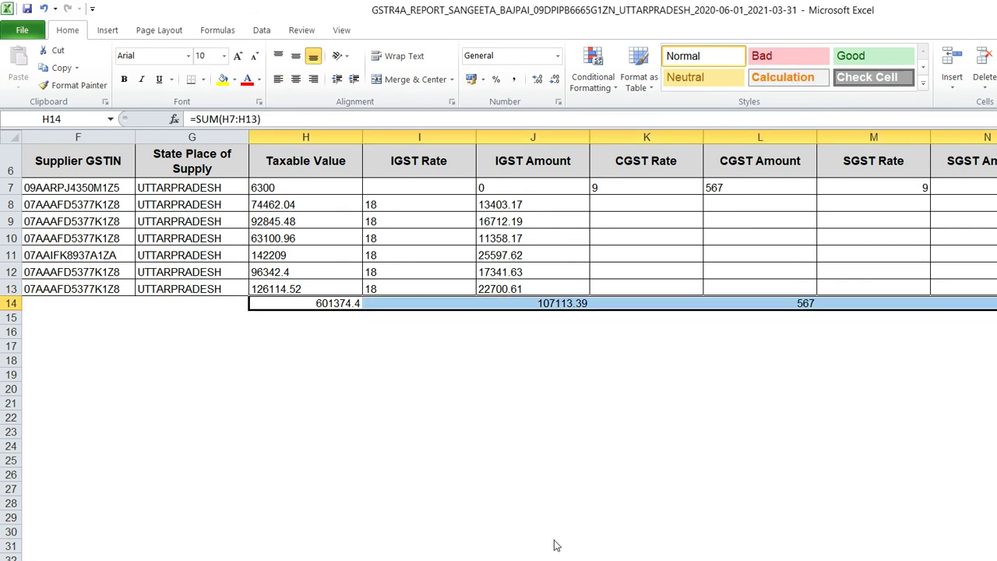
Match the PDF's table 4A against Excel row 14: 601374.4 taxable, 107113.39 IGST, 567 CGST
{"action": "key", "text": "alt+Tab"}
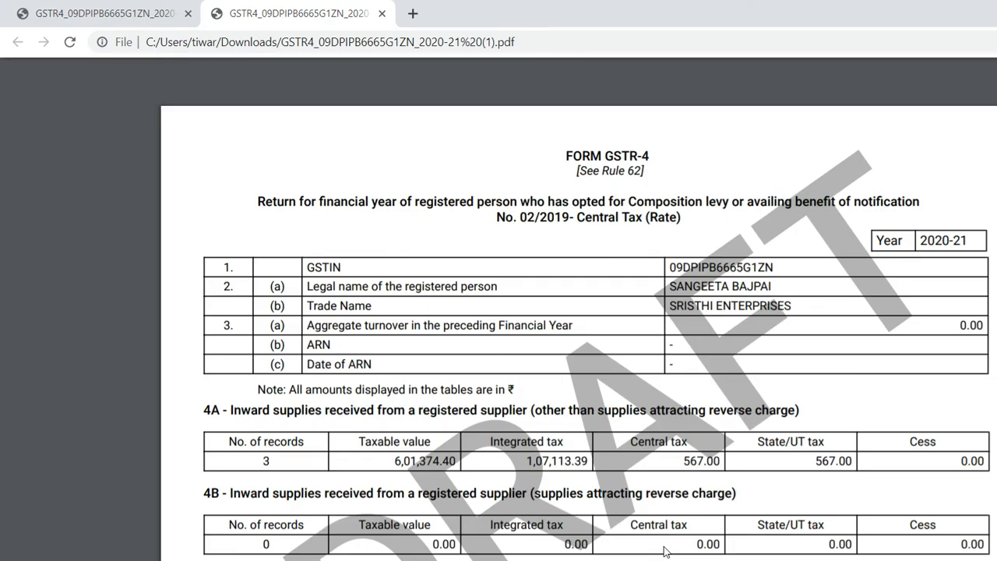
{"action": "key", "text": "alt+Tab"}
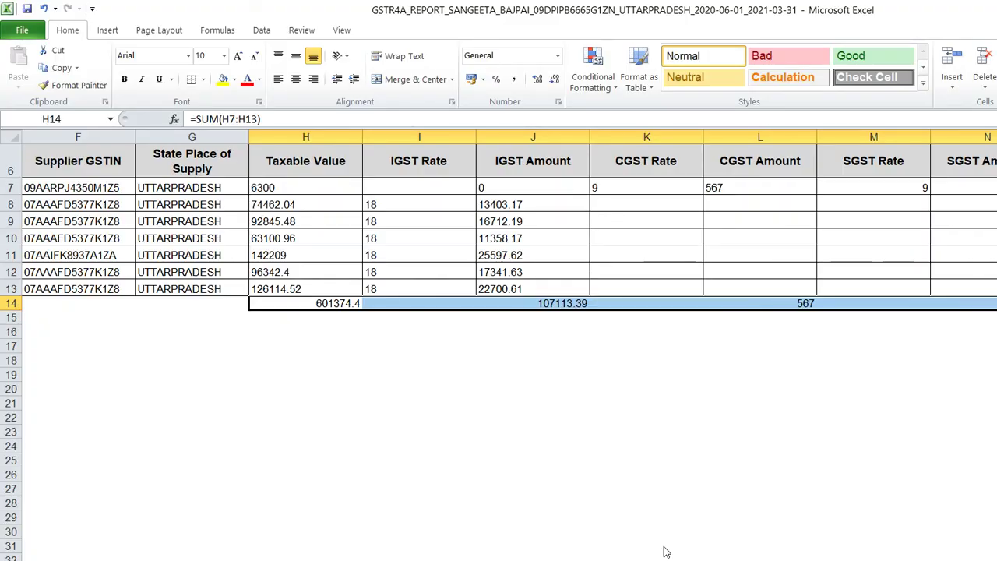
{"action": "key", "text": "alt+Tab"}
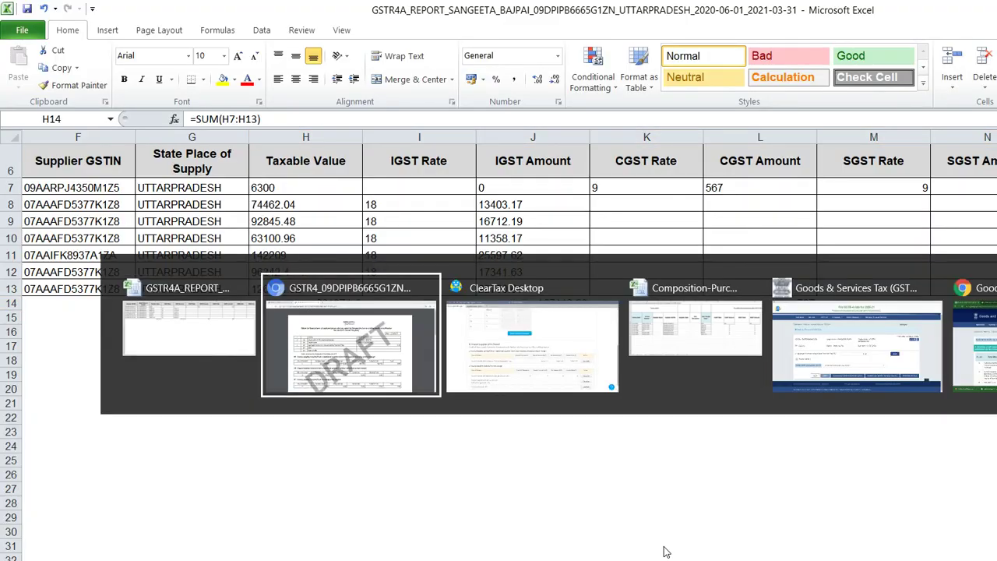
{"action": "key", "text": "alt+Tab"}
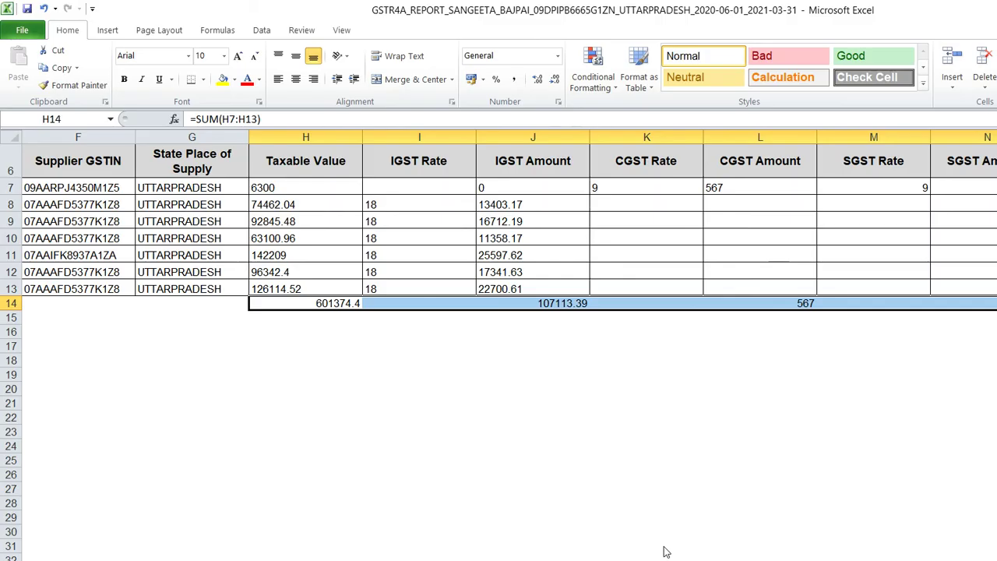
{"action": "key", "text": "alt+Tab"}
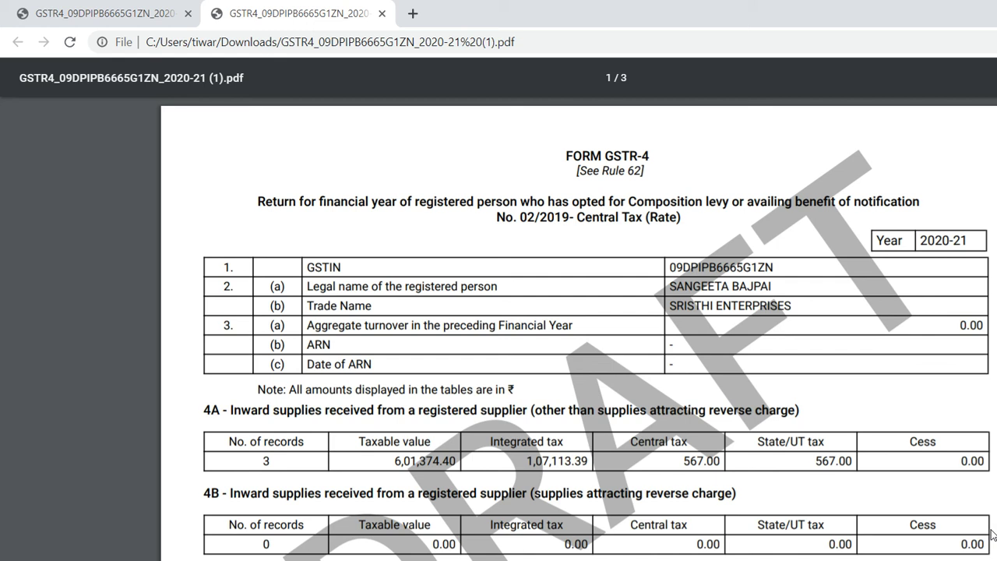
Scroll the draft PDF to table 8 (central and state tax 1,650.00 each via CMP-08), then return to the portal
{"action": "scroll", "coordinate": [993, 536], "scroll_direction": "down", "scroll_amount": 4}
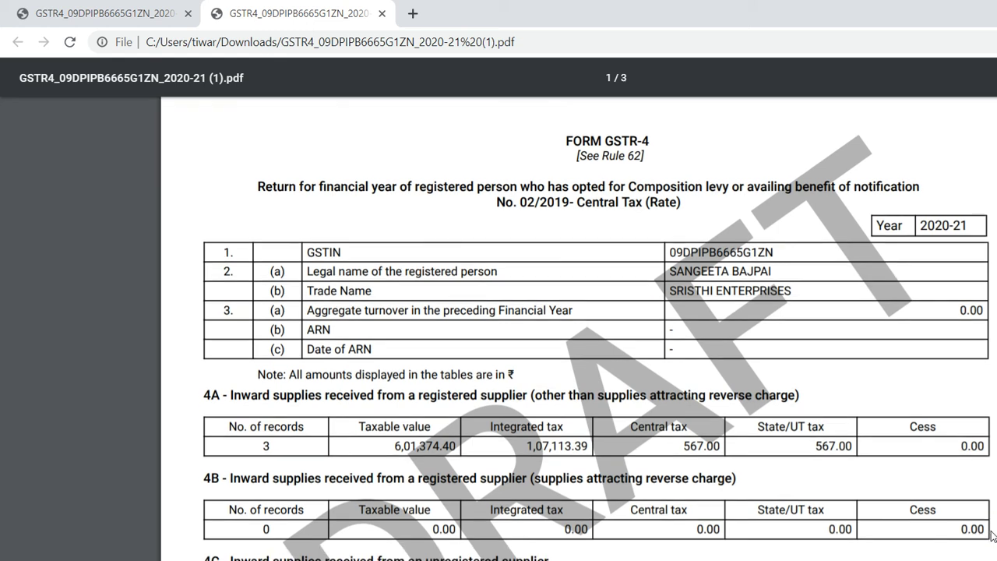
{"action": "scroll", "coordinate": [993, 536], "scroll_direction": "down", "scroll_amount": 2}
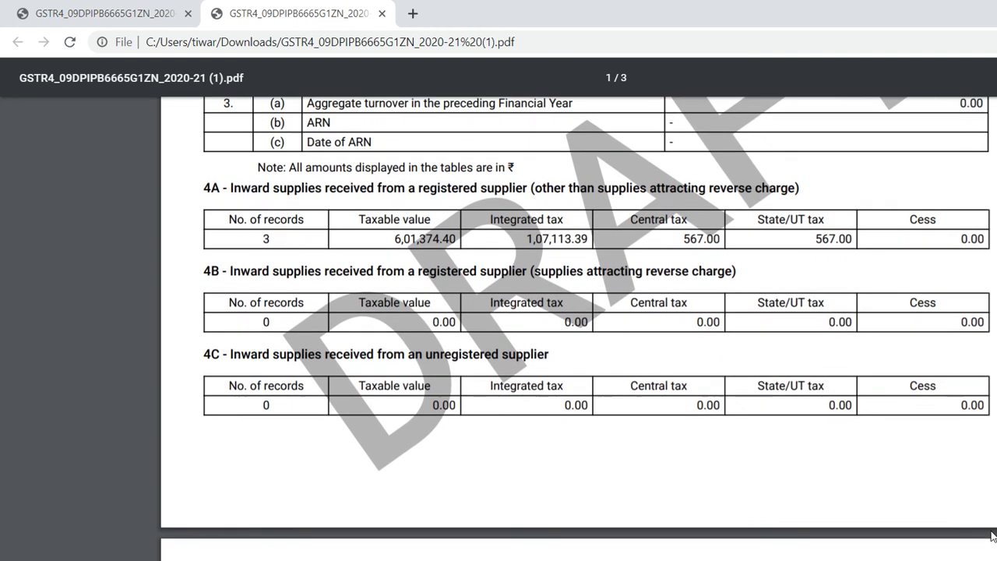
{"action": "scroll", "coordinate": [992, 535], "scroll_direction": "down", "scroll_amount": 5}
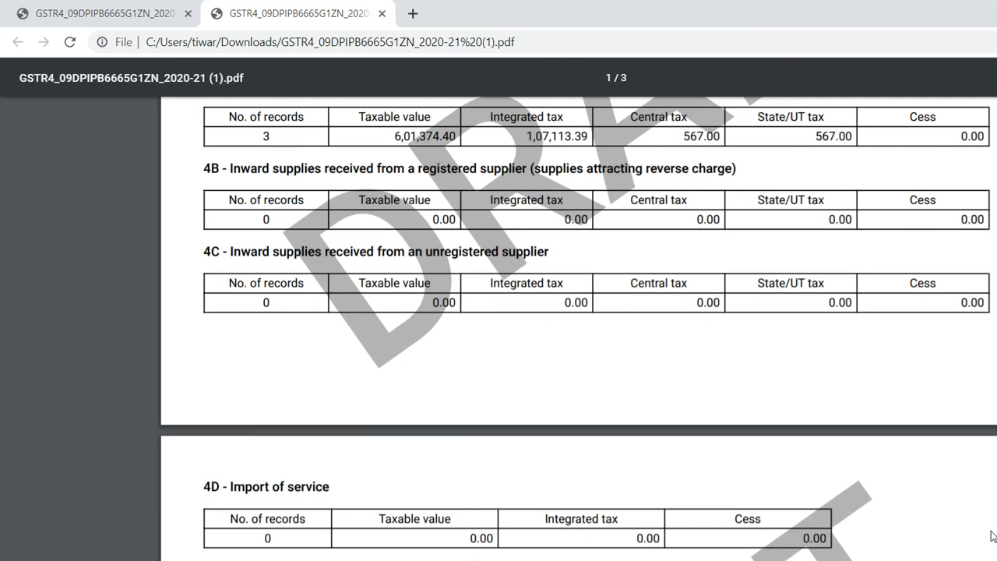
{"action": "scroll", "coordinate": [993, 536], "scroll_direction": "down", "scroll_amount": 3}
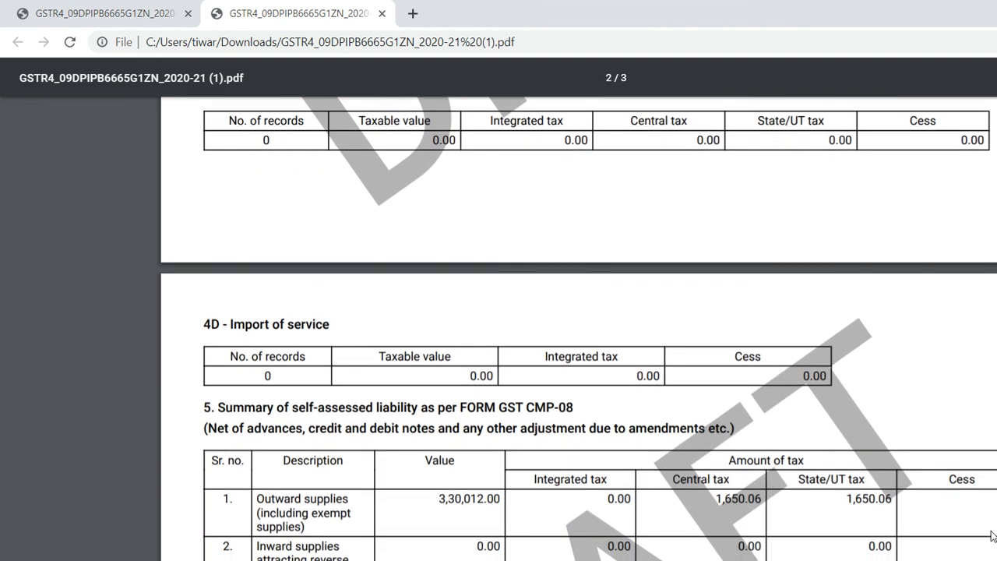
{"action": "scroll", "coordinate": [993, 536], "scroll_direction": "down", "scroll_amount": 2}
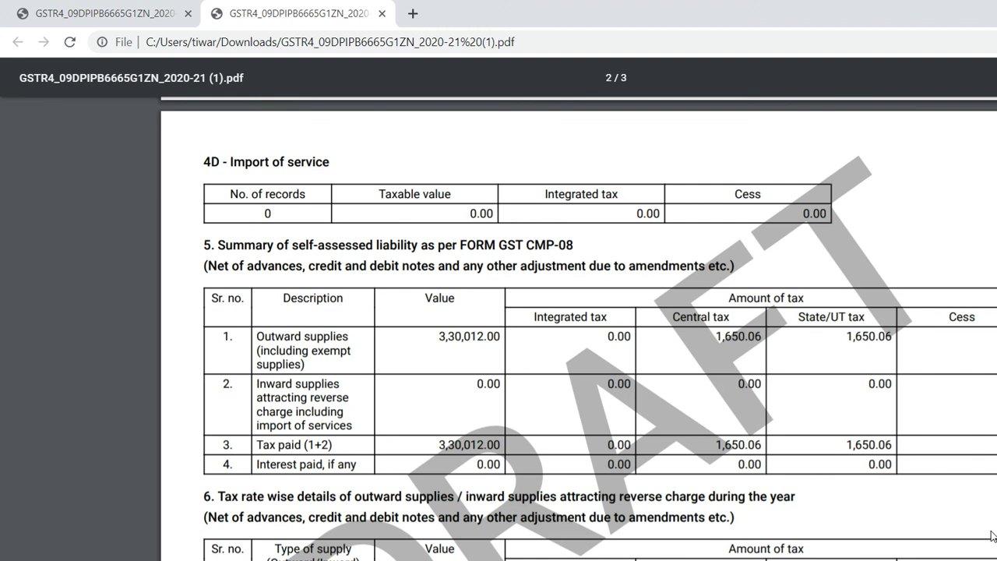
{"action": "scroll", "coordinate": [993, 535], "scroll_direction": "down", "scroll_amount": 2}
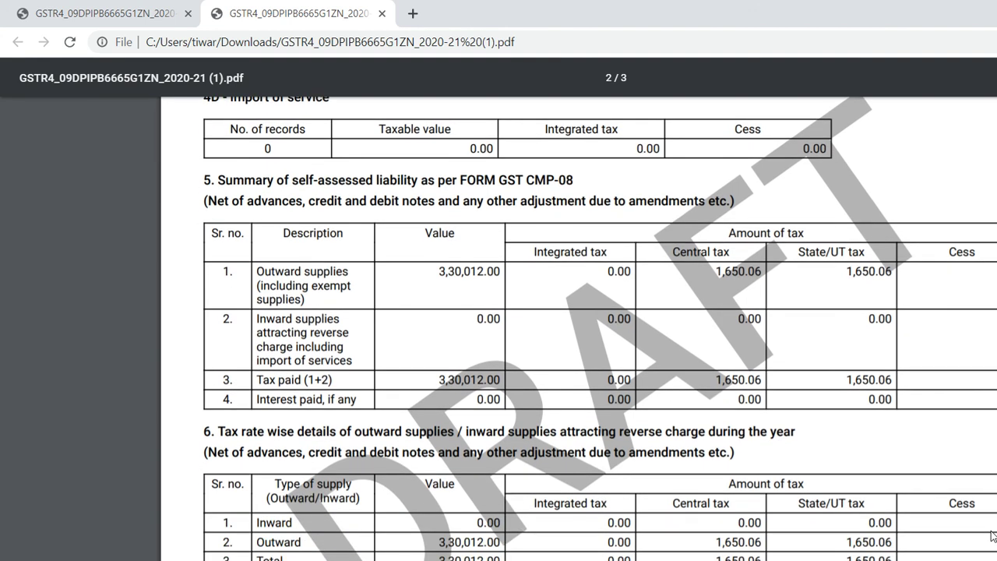
{"action": "scroll", "coordinate": [993, 535], "scroll_direction": "down", "scroll_amount": 6}
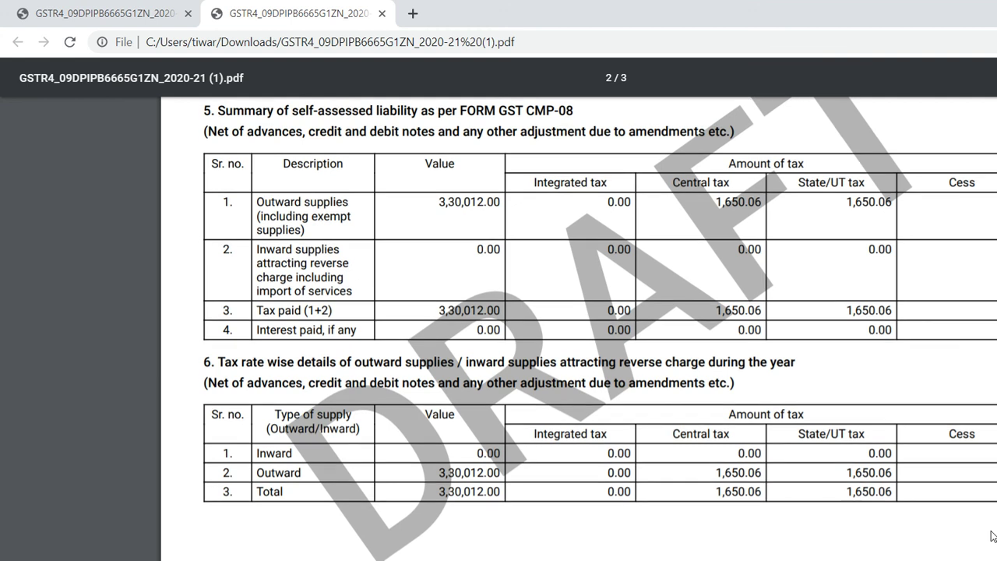
{"action": "scroll", "coordinate": [993, 536], "scroll_direction": "down", "scroll_amount": 6}
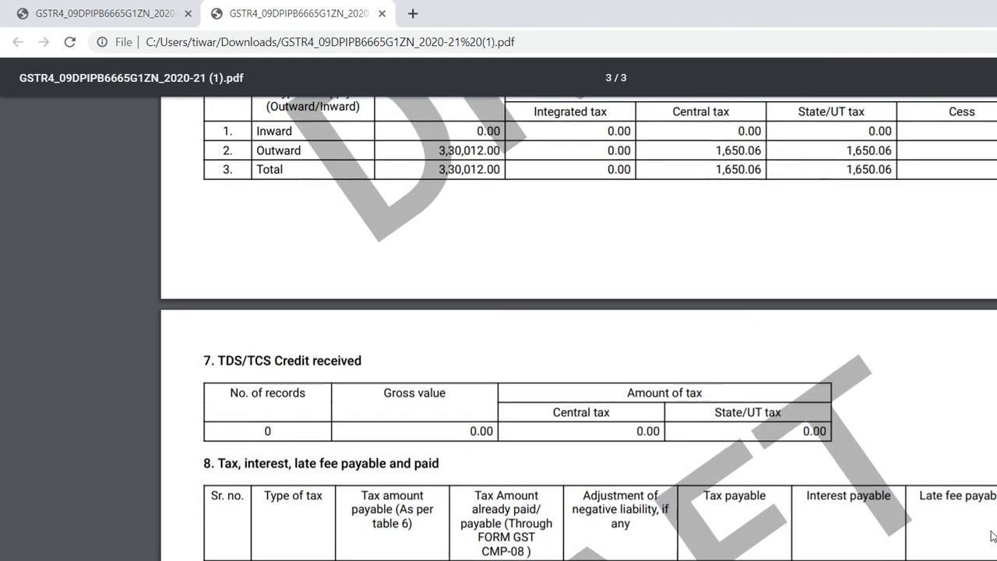
{"action": "scroll", "coordinate": [993, 536], "scroll_direction": "down", "scroll_amount": 2}
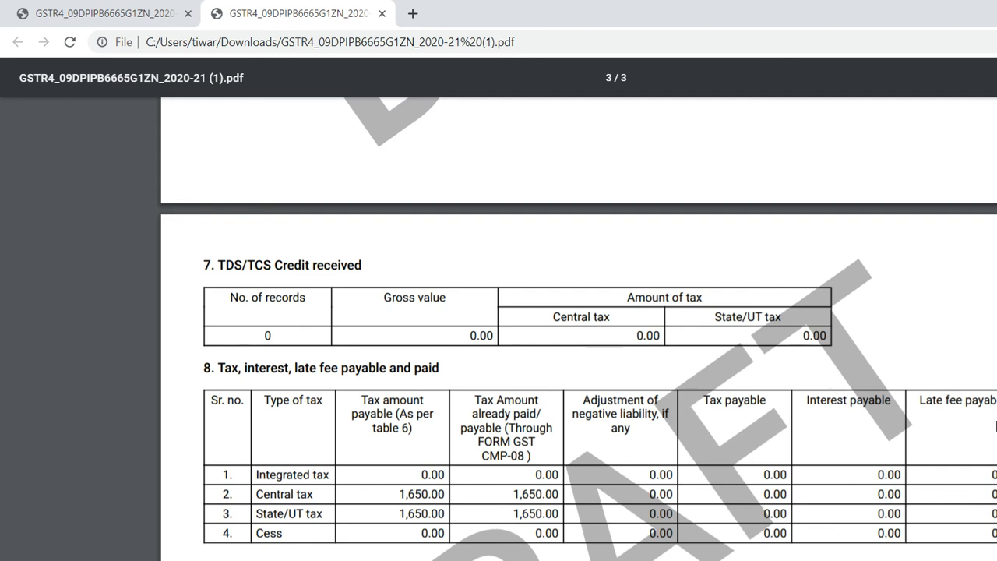
{"action": "scroll", "coordinate": [981, 487], "scroll_direction": "down", "scroll_amount": 3}
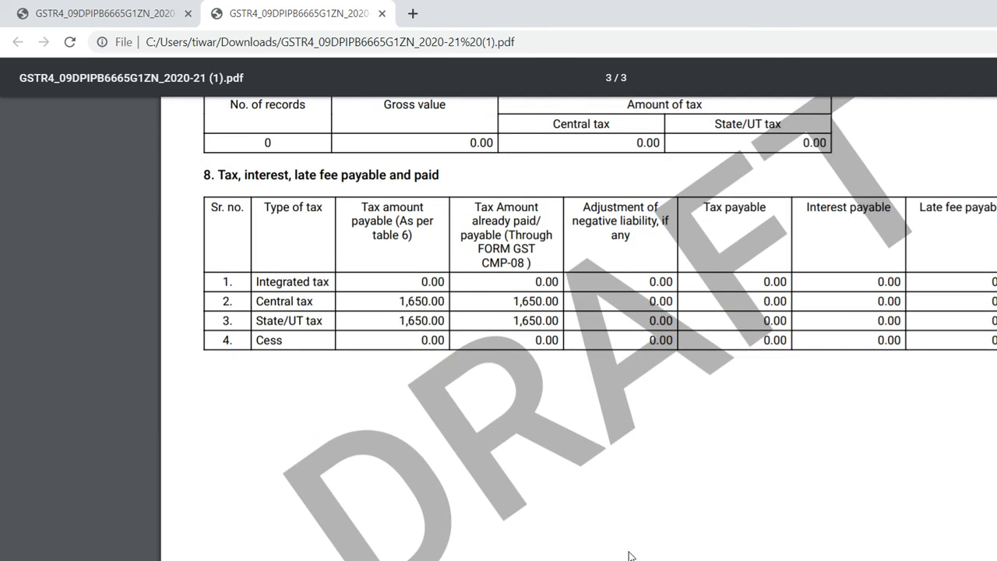
{"action": "key", "text": "alt+Tab"}
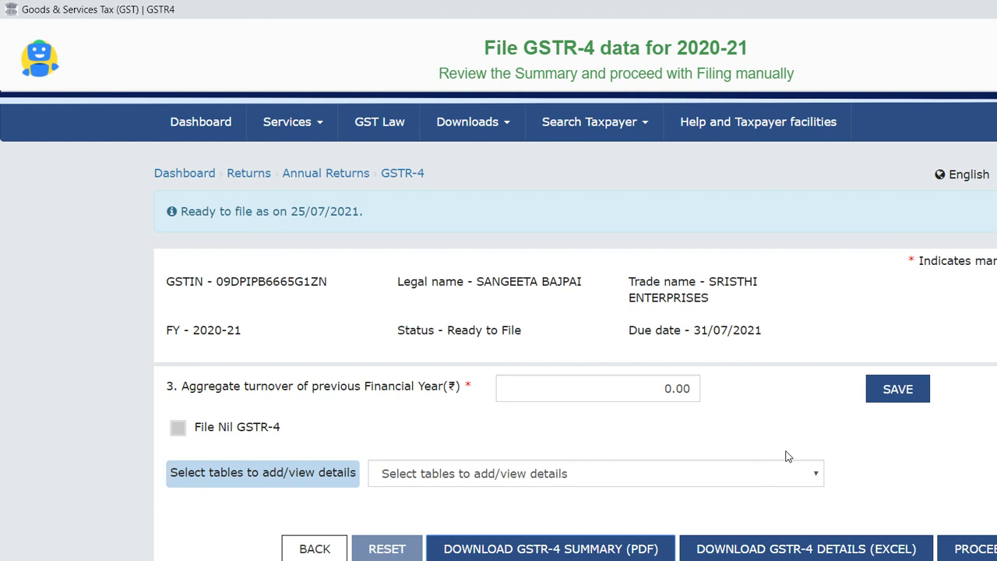
View the full FORM GSTR-4 and open table 8 for tax, interest and late fee
{"action": "key", "text": "alt+Tab"}
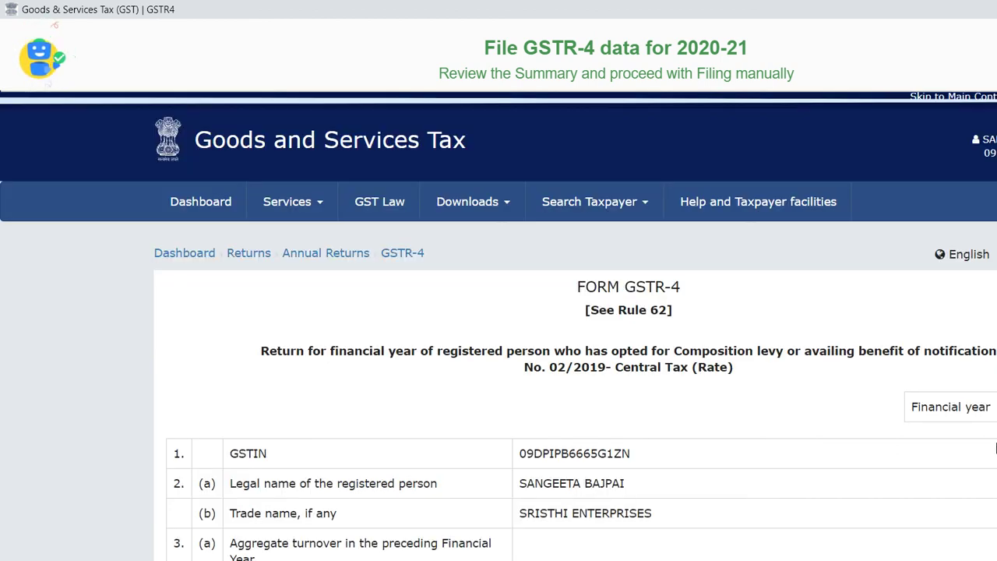
{"action": "scroll", "coordinate": [995, 448], "scroll_direction": "down", "scroll_amount": 20}
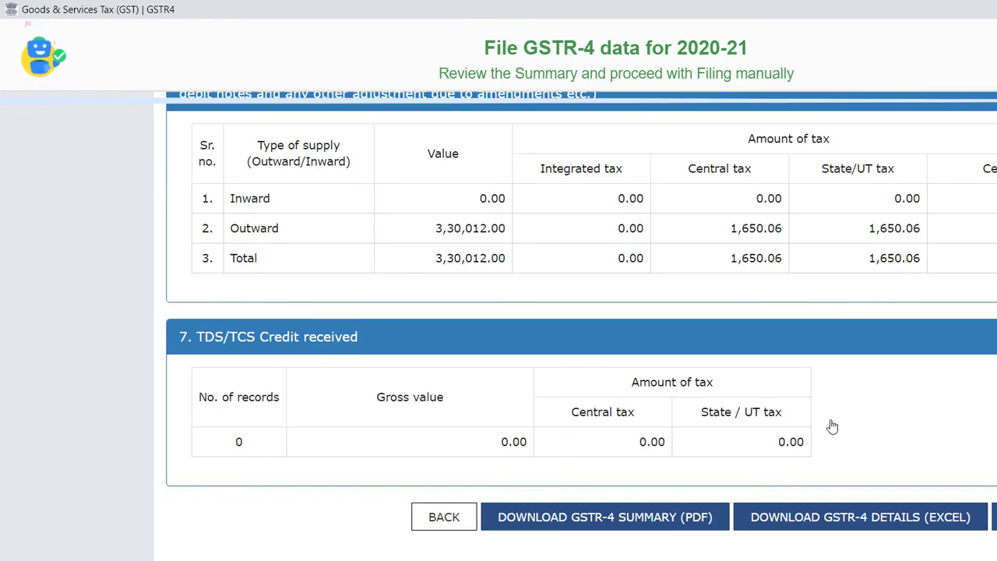
{"action": "key", "text": "alt+Tab"}
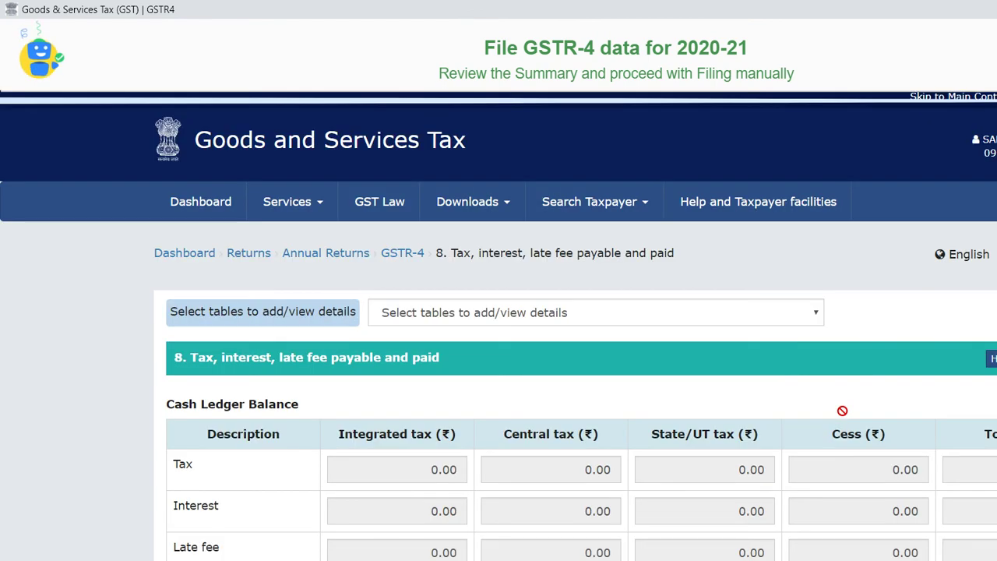
{"action": "scroll", "coordinate": [842, 410], "scroll_direction": "down", "scroll_amount": 6}
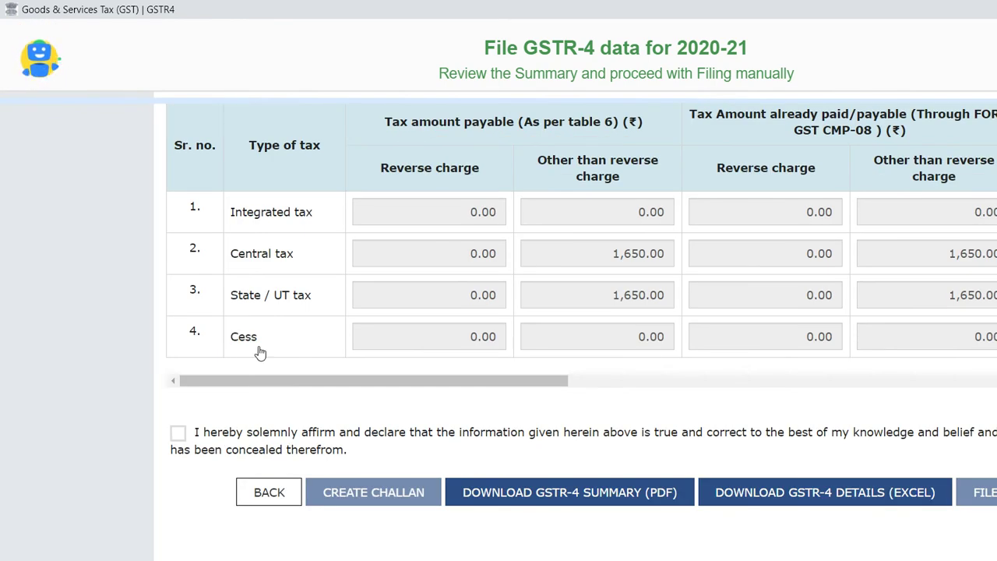
Affirm the declaration, choose the registered person as authorised signatory, and start filing with EVC
{"action": "key", "text": "space"}
{"action": "key", "text": "Tab"}
{"action": "key", "text": "space"}
{"action": "key", "text": "Return"}
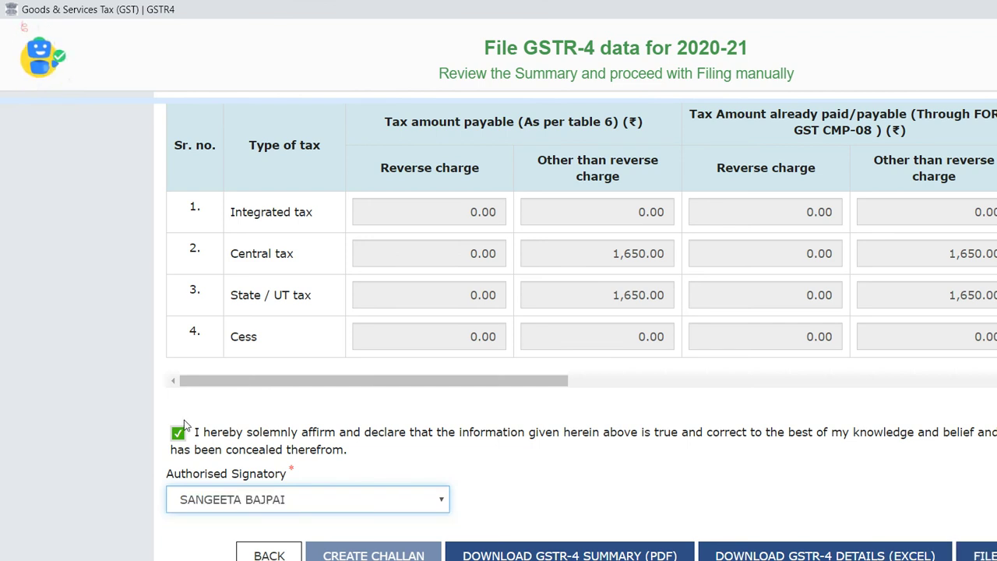
{"action": "key", "text": "Tab"}
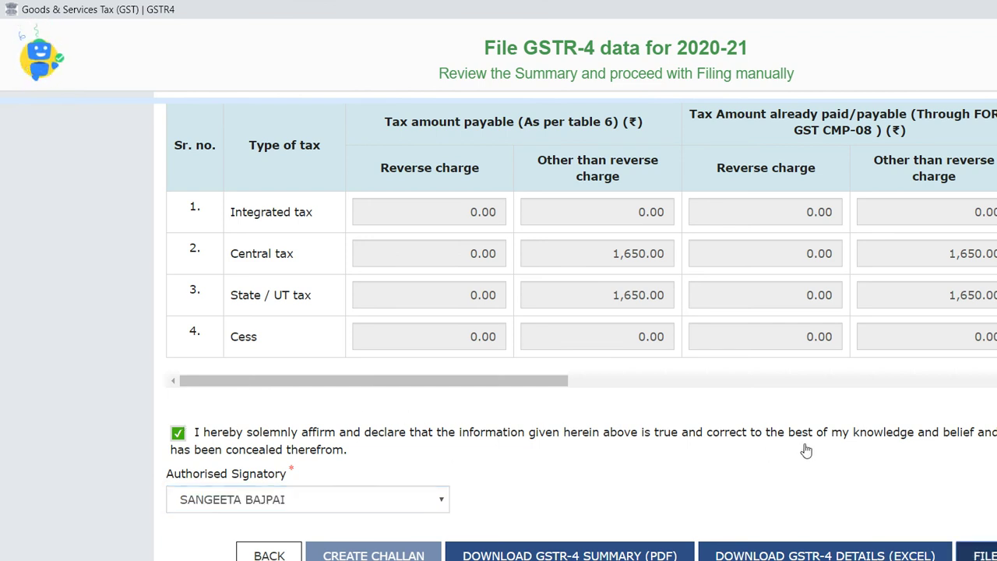
{"action": "key", "text": "Return"}
{"action": "key", "text": "Return"}
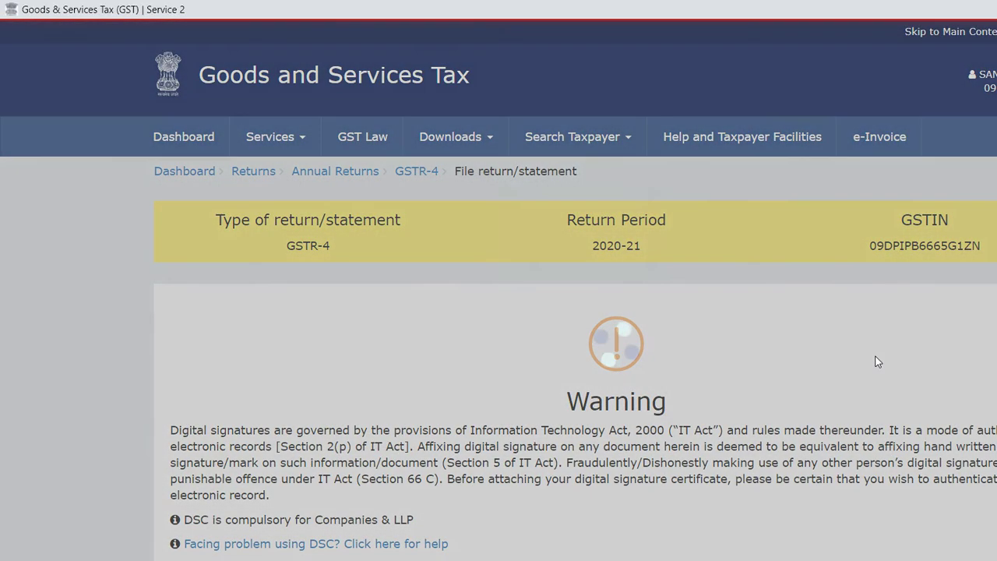